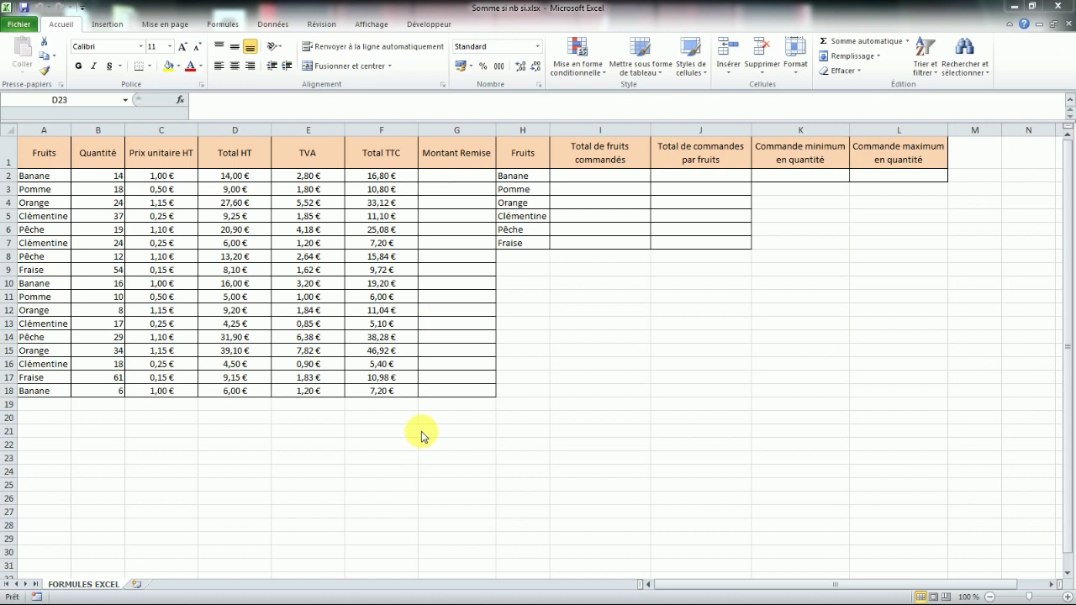
Step: Enter the first discount tier, "15 euros et +" in I10 and 10% in J10
click(605, 289)
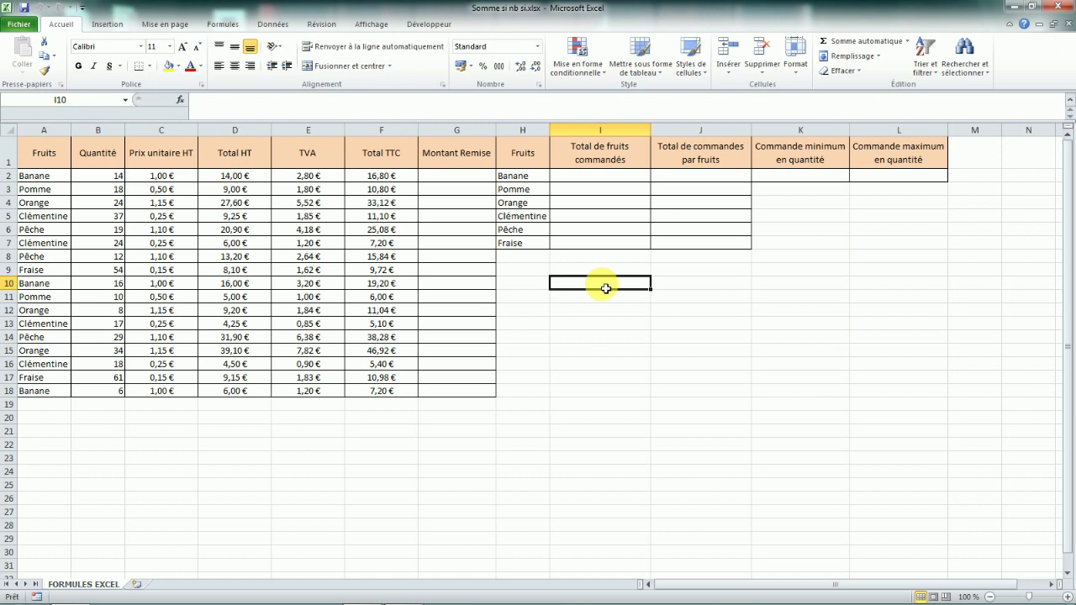
text(15)
key(Caps_Lock)
text(euro)
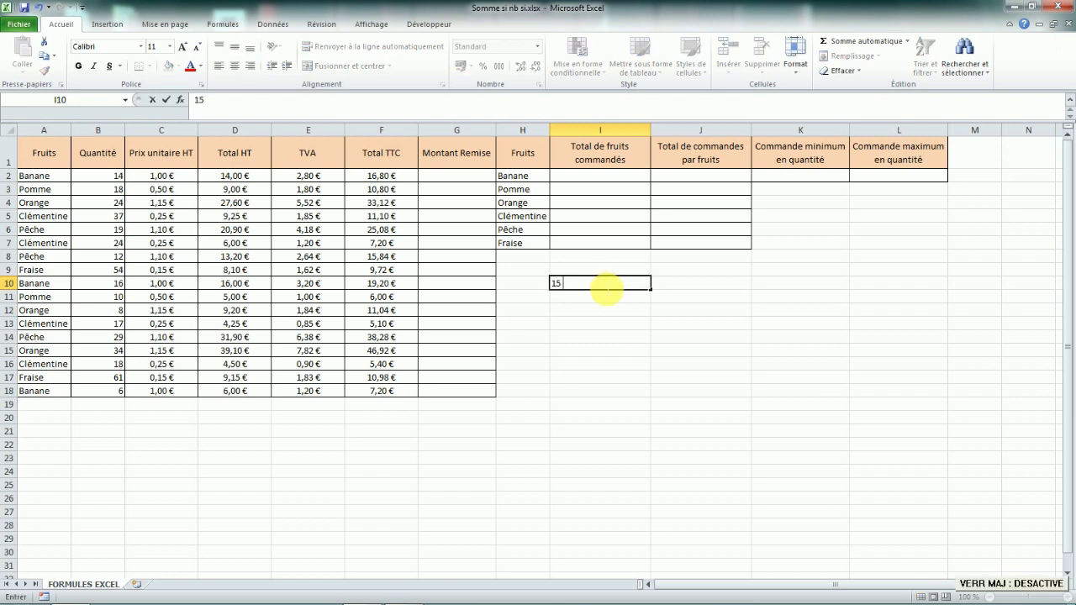
text(s et +)
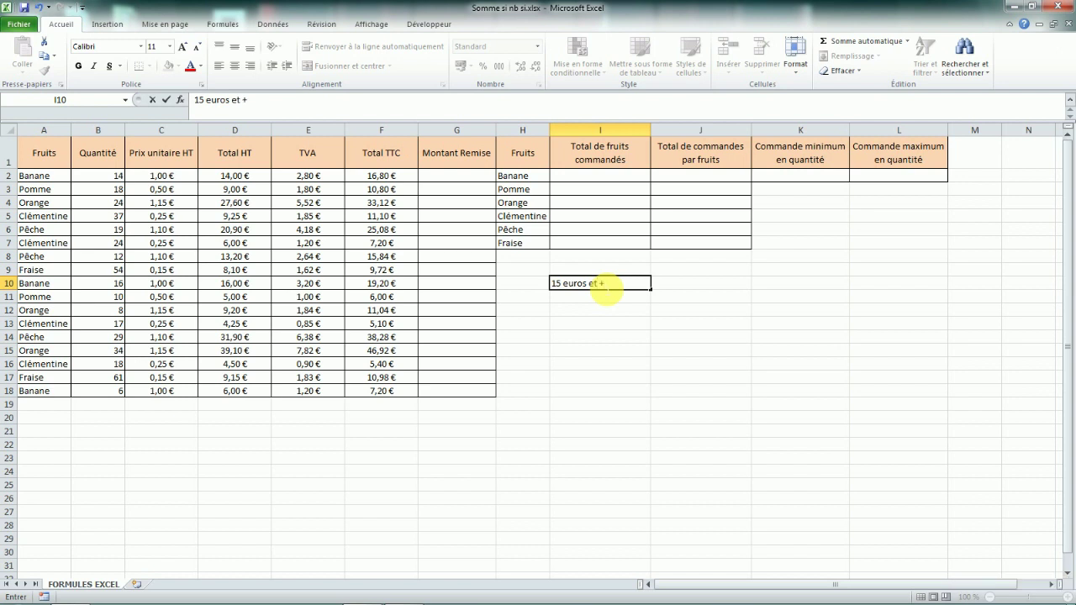
key(Tab)
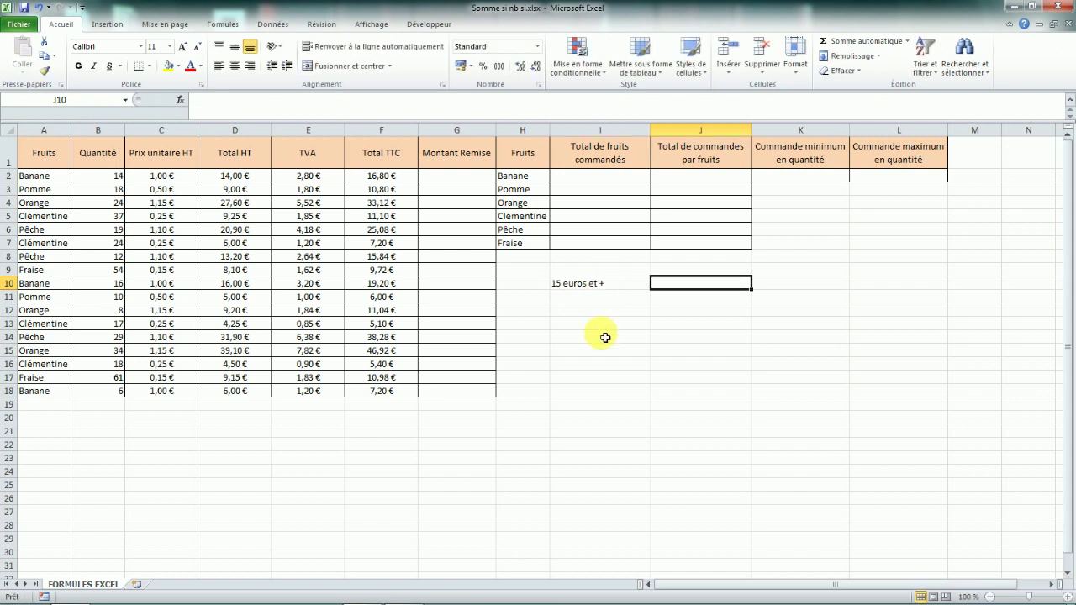
key(Caps_Lock)
text(10%)
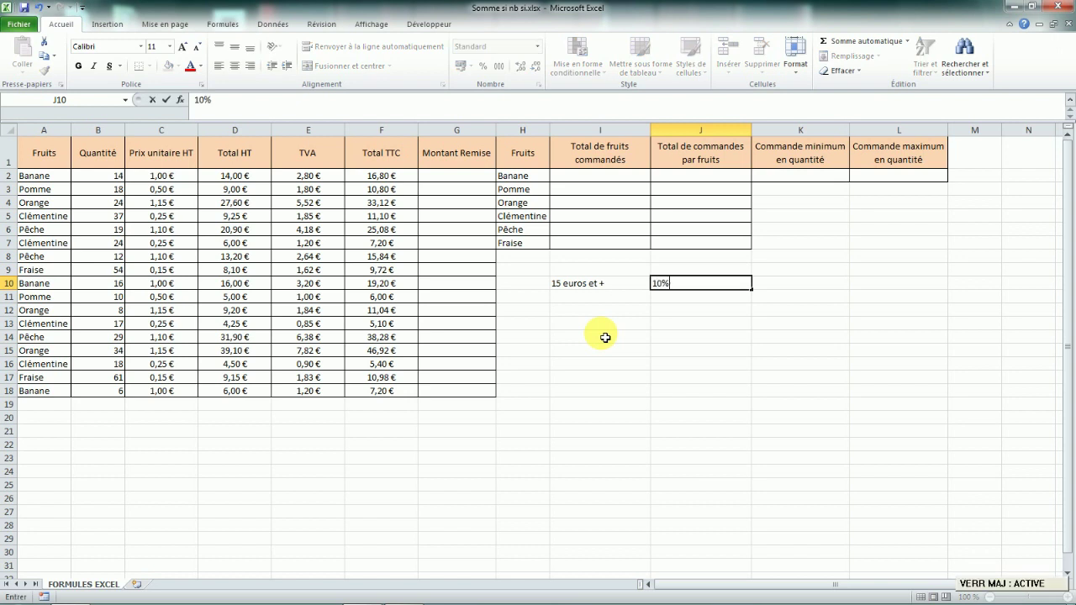
key(Return)
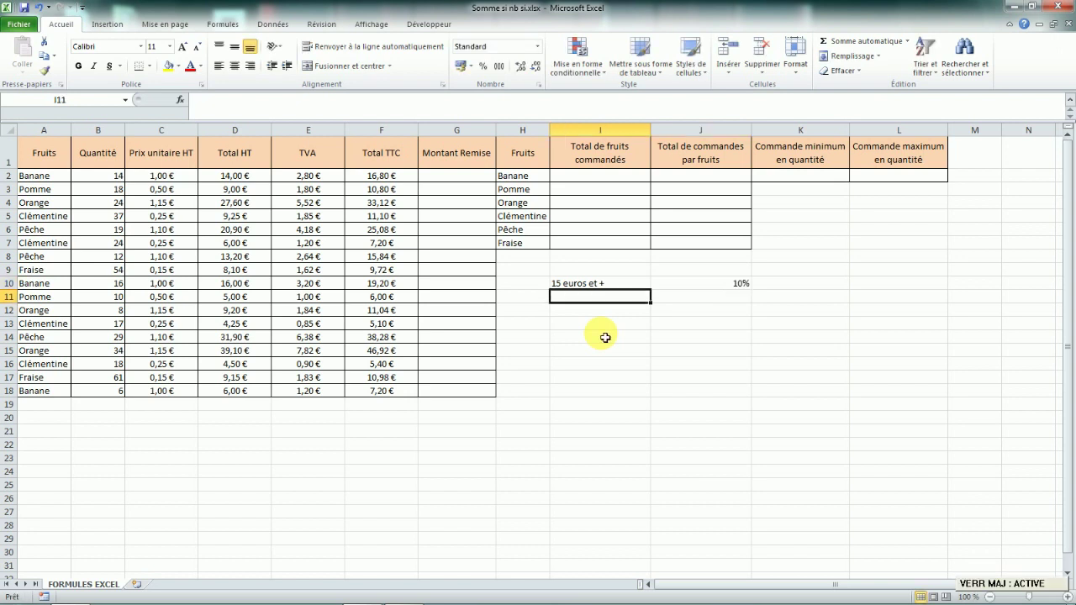
Step: Add the second discount tier, "30 euros et +" in I11 and 15% in J11
key(Caps_Lock)
text(30)
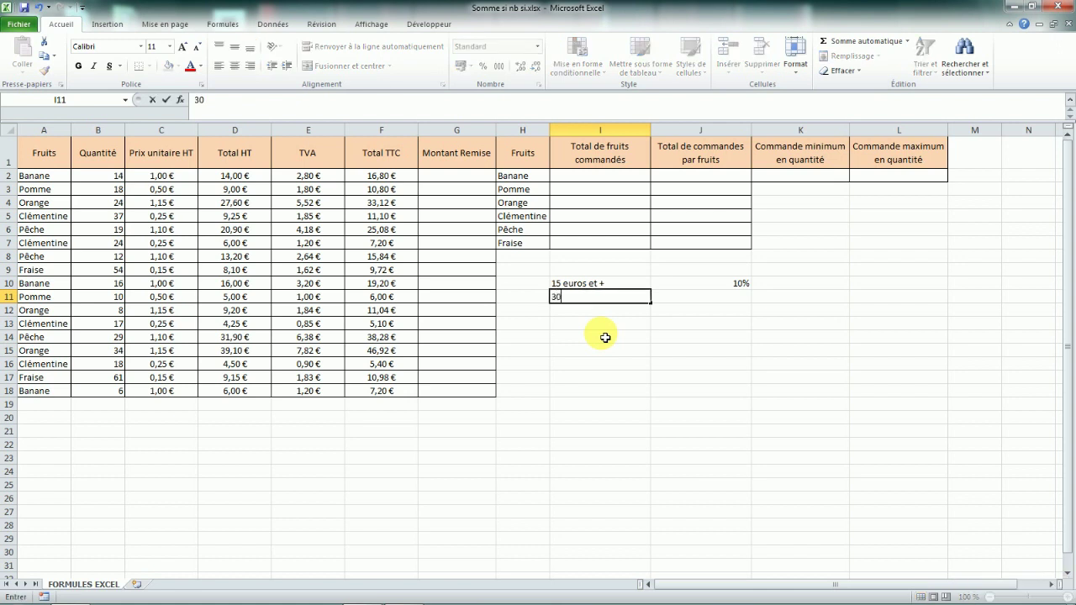
text( euros et +)
key(Tab)
text(15)
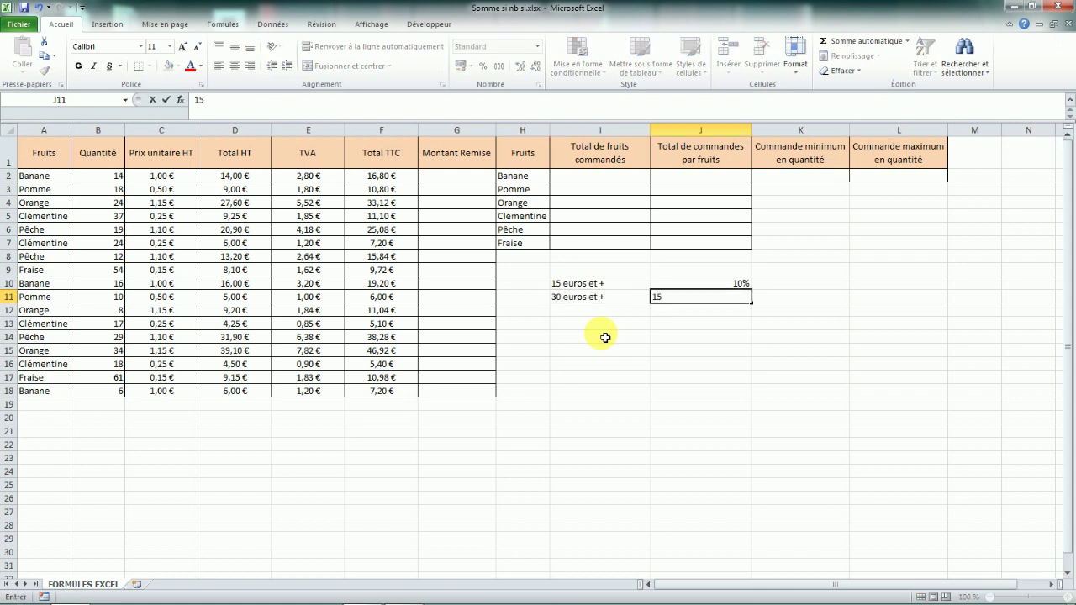
key(Caps_Lock)
text(%)
key(Return)
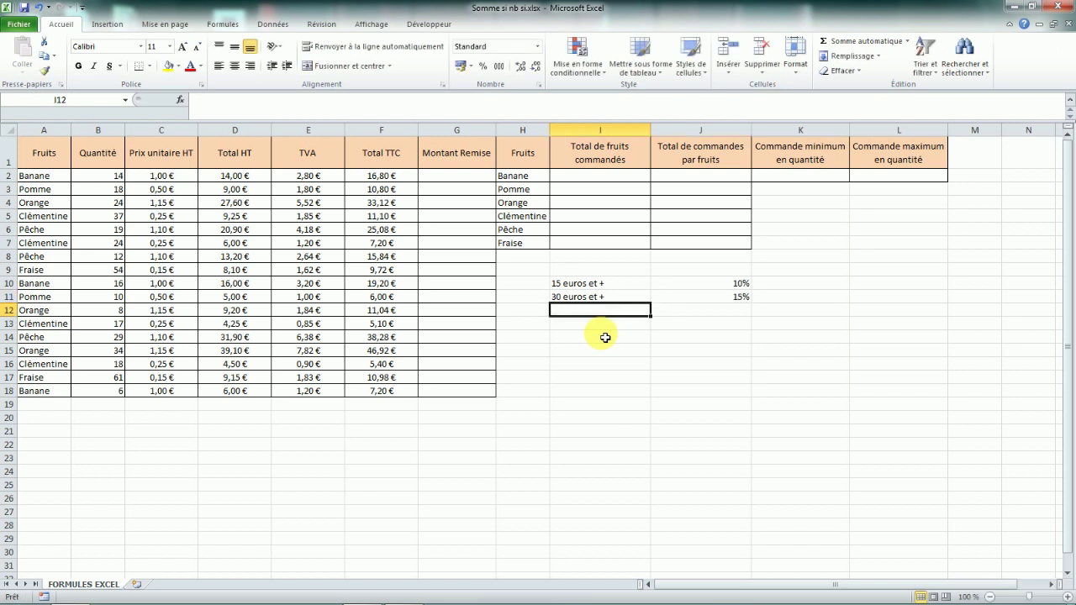
Step: Add the third discount tier, "40 euros et +" in I12 and 20% in J12
key(Caps_Lock)
text(40 eur)
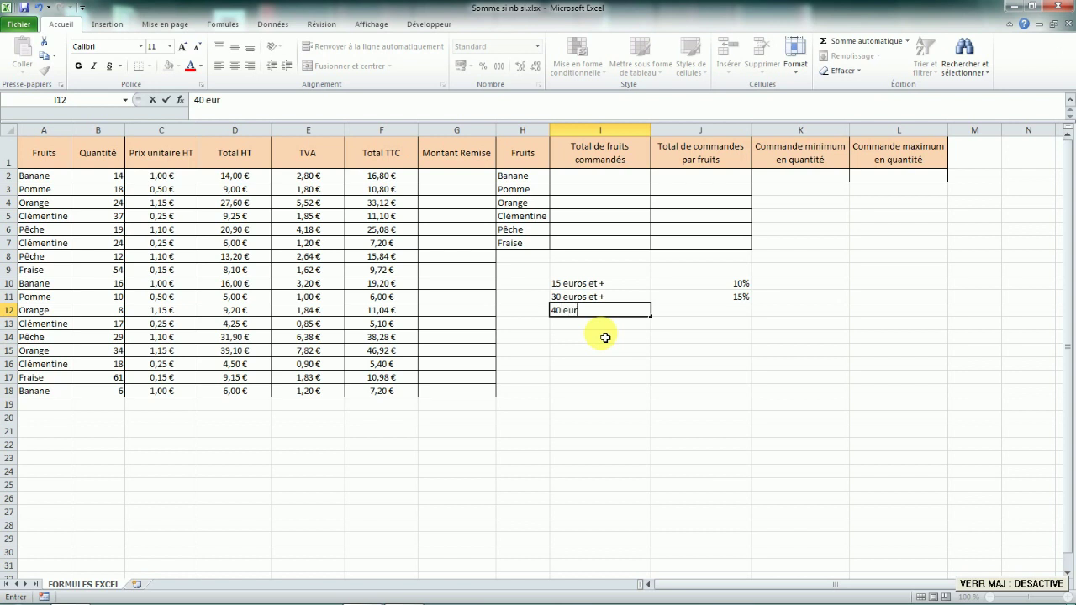
text(os et +)
key(Tab)
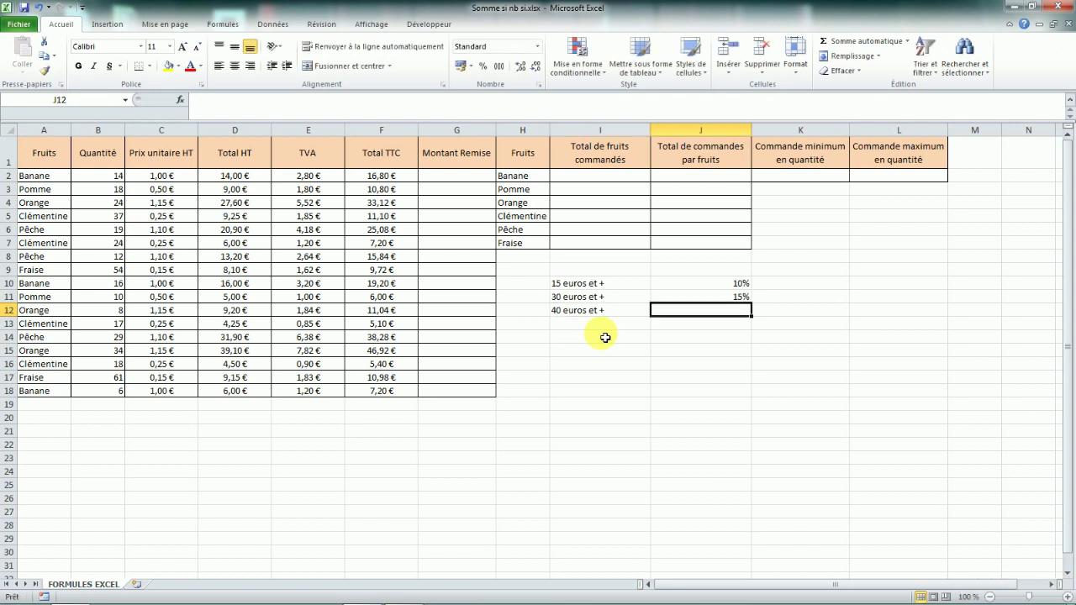
key(Caps_Lock)
text(20)
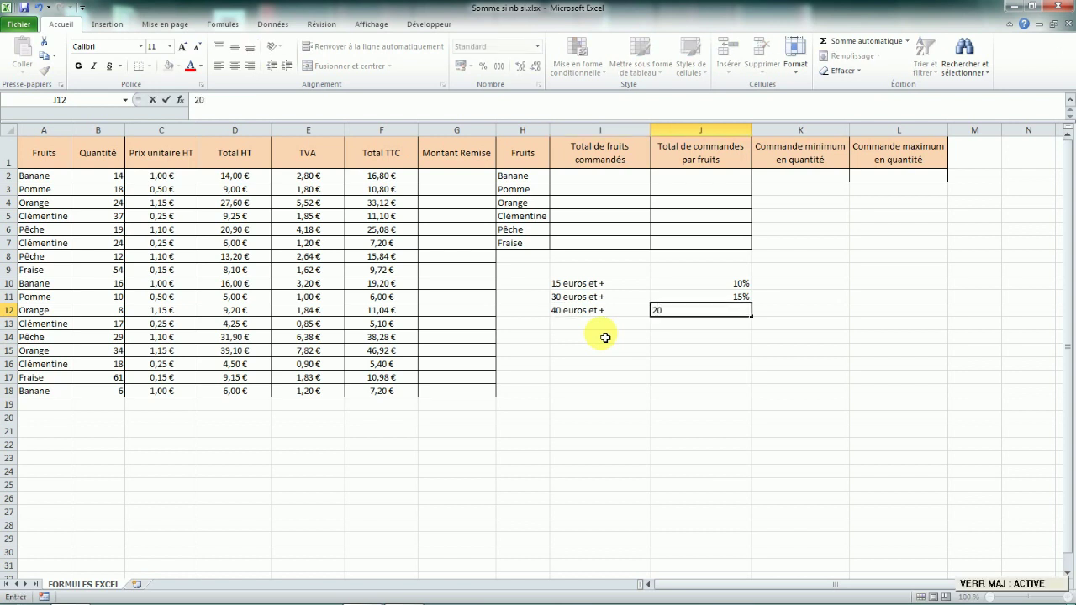
key(Caps_Lock)
text(%)
key(Return)
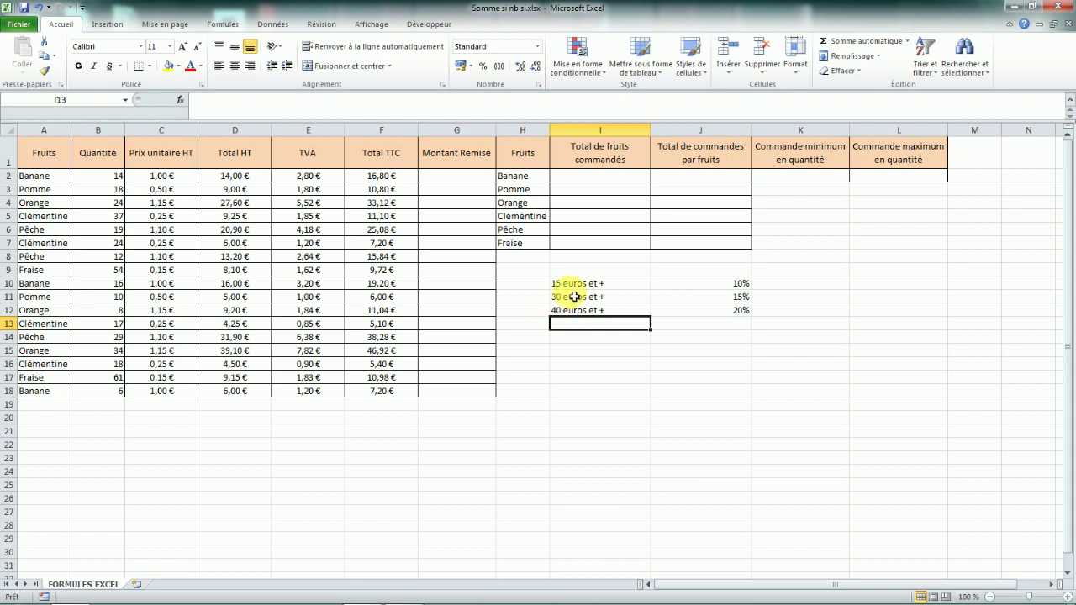
Step: Begin the Montant Remise formula in G2 with a first condition returning 0,2 above 40: =SI(F2>40;0,2;
click(568, 176)
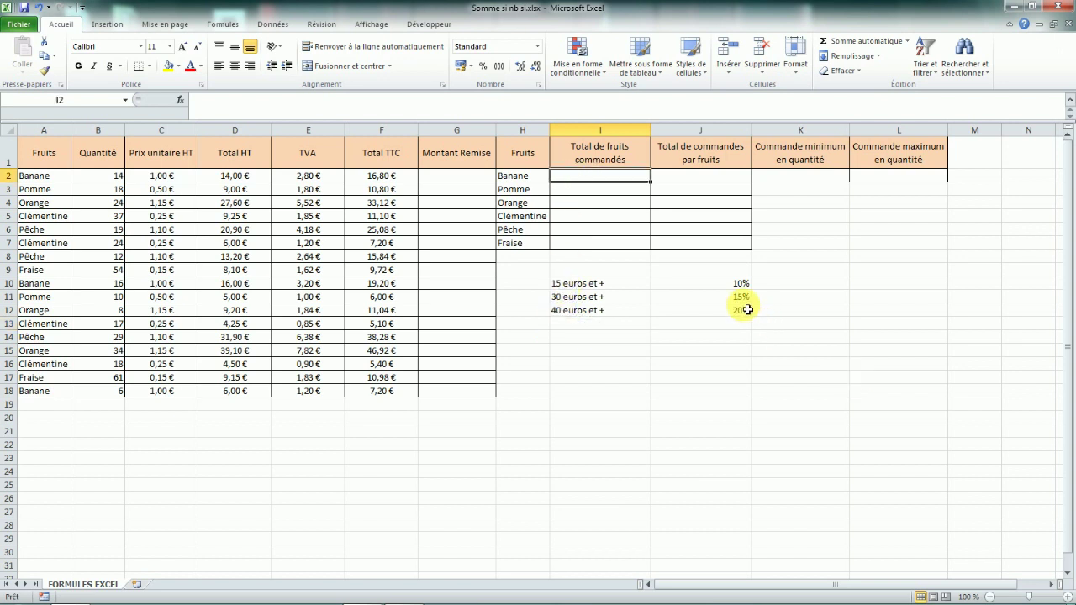
click(457, 179)
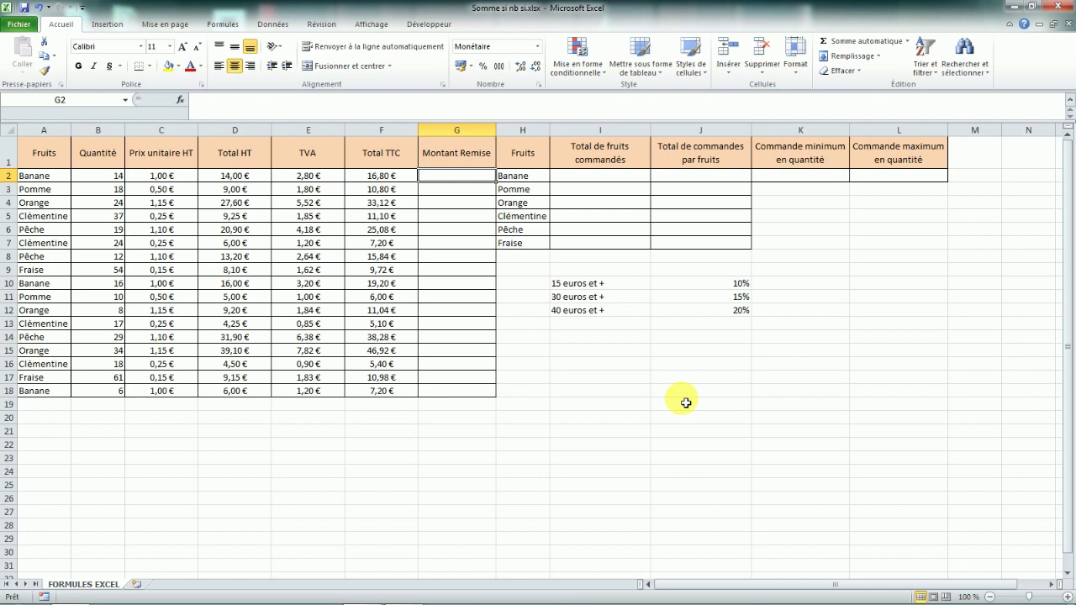
text(=SI)
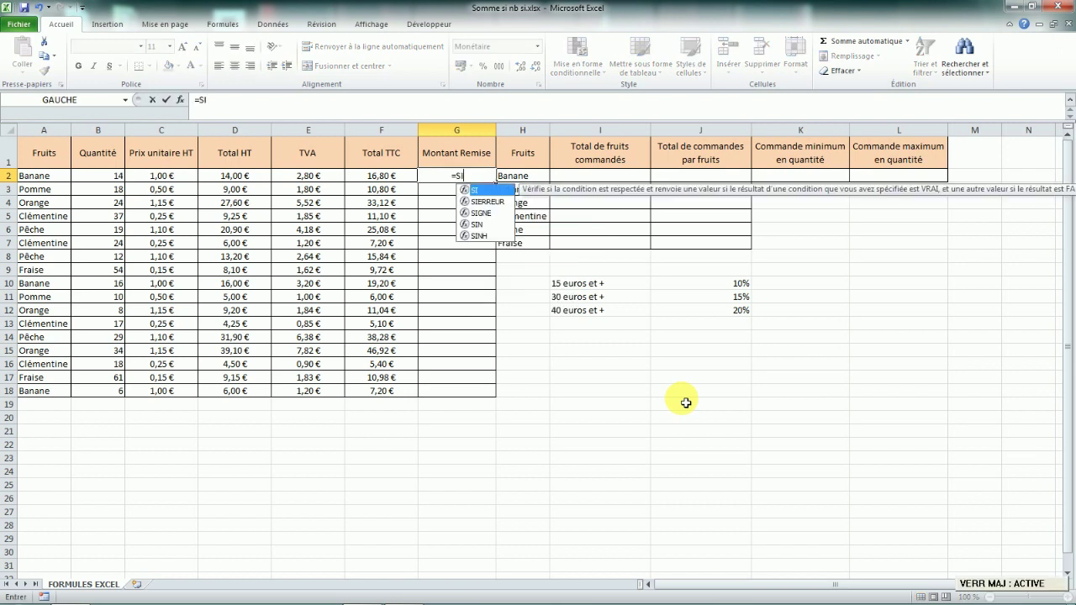
text(()
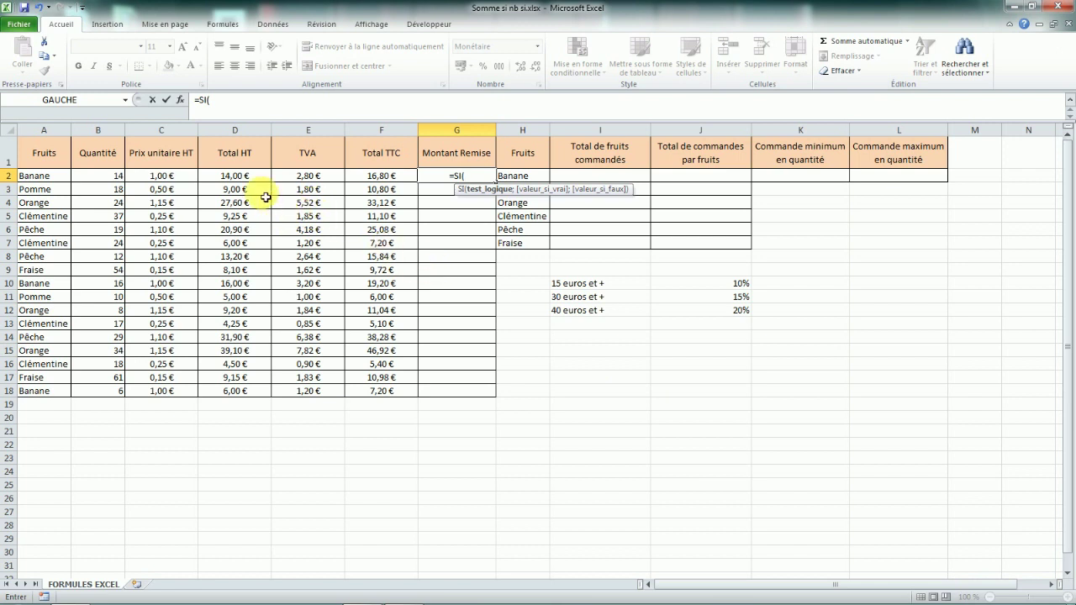
click(381, 178)
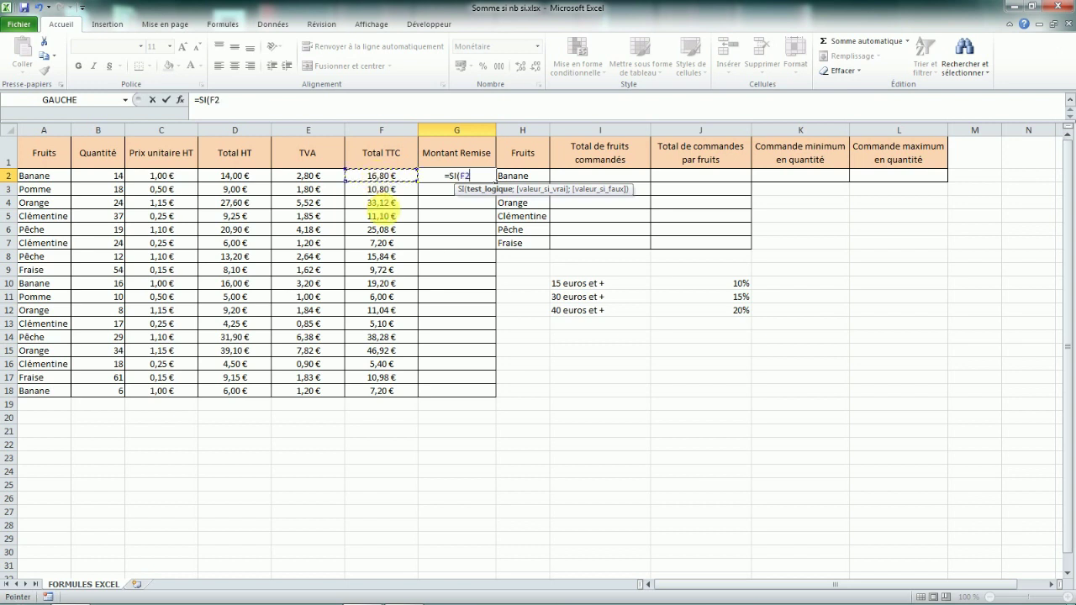
text(>)
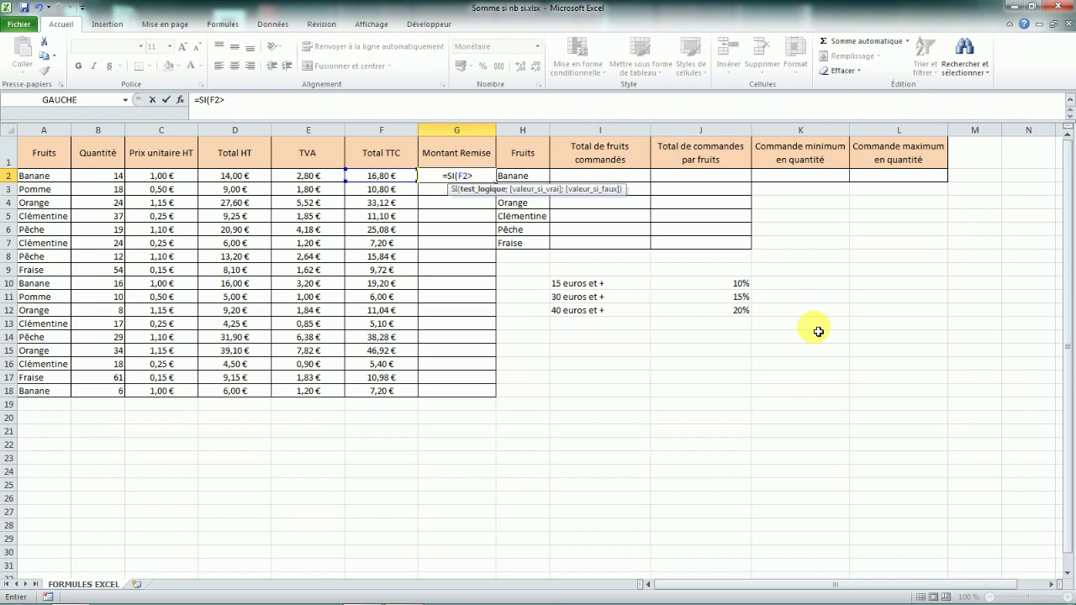
text(40;)
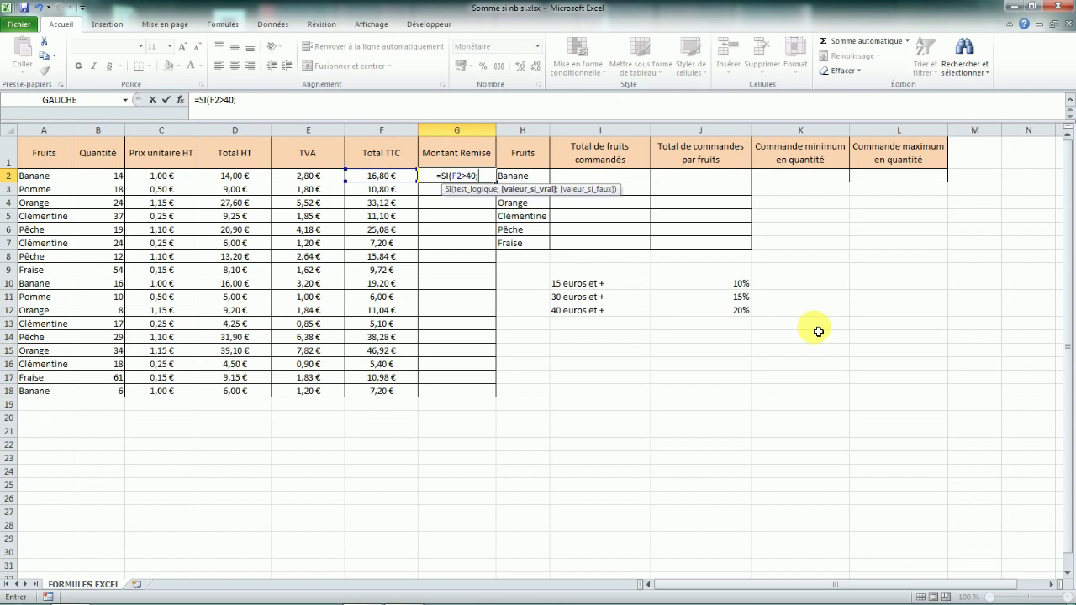
text(")
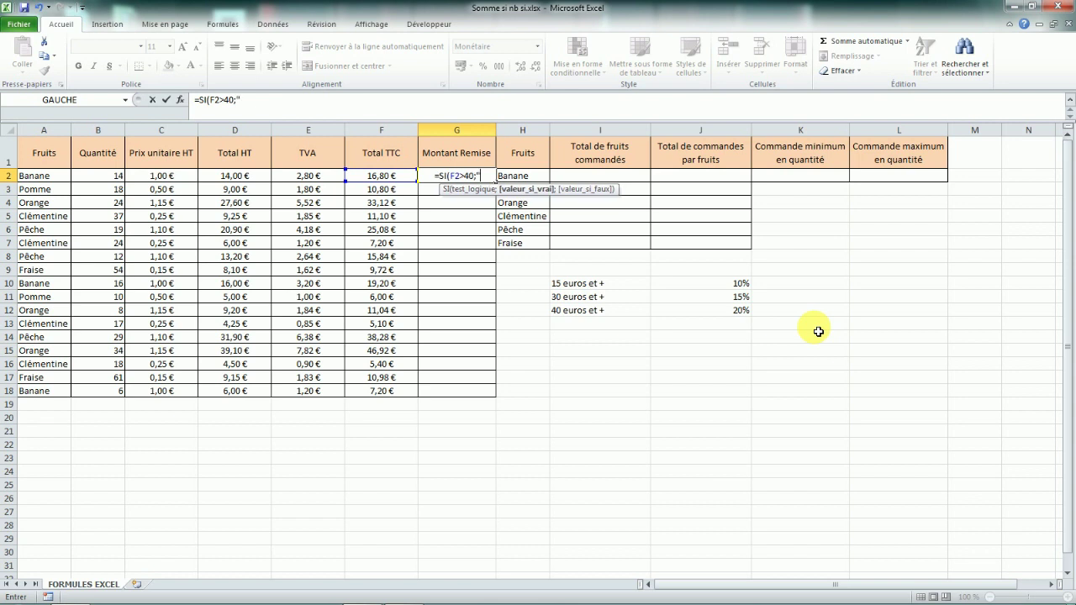
text(0)
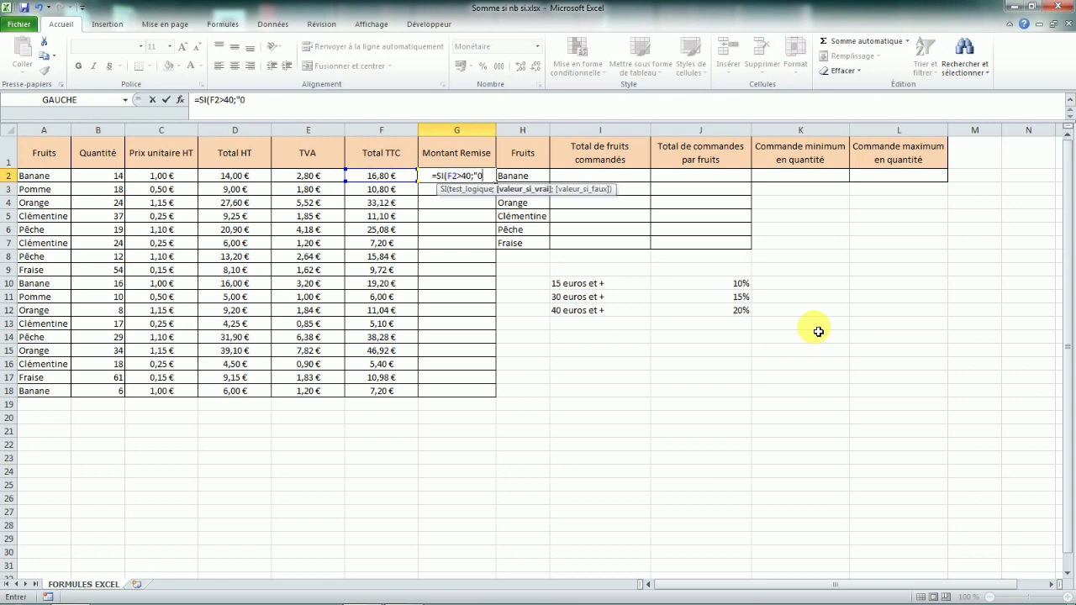
key(BackSpace)
key(BackSpace)
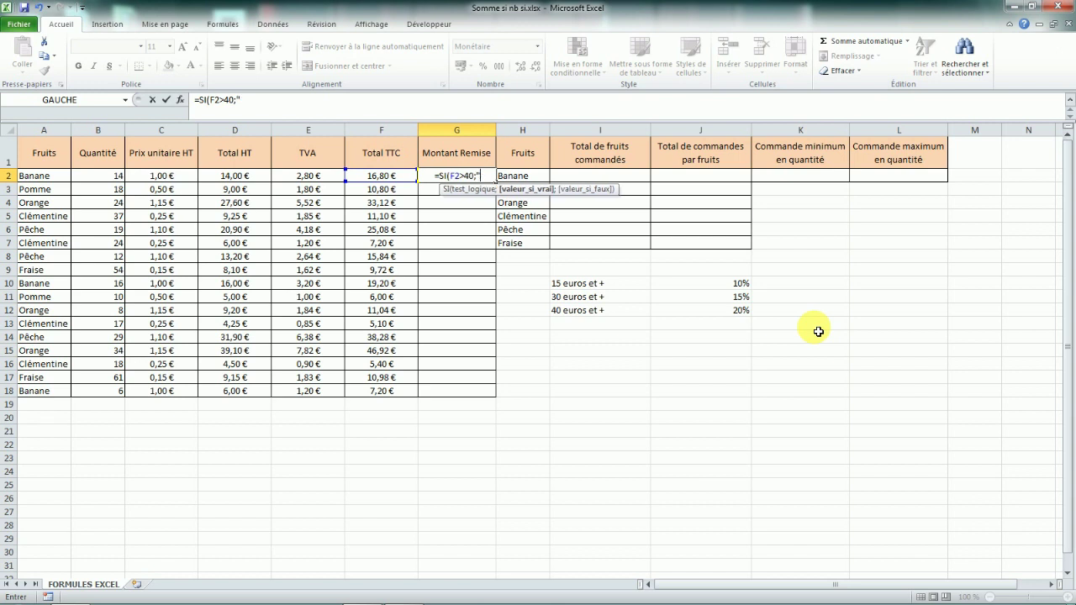
text(0,2;)
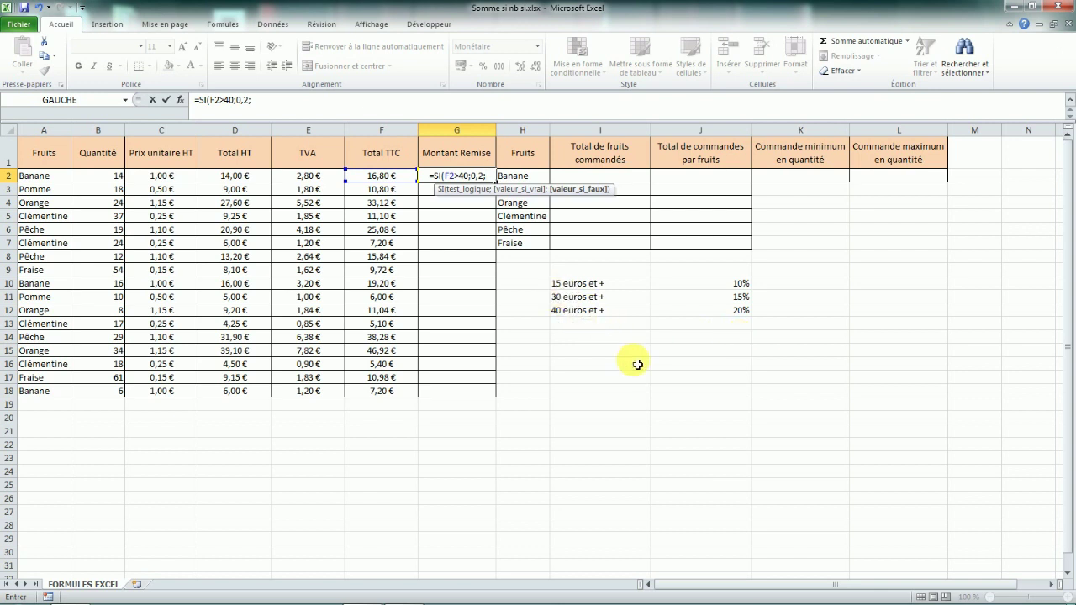
Step: Nest a second condition in the G2 formula as the value if false, returning 0,15 above 30: SI(F2>30;0,15;
text(SI()
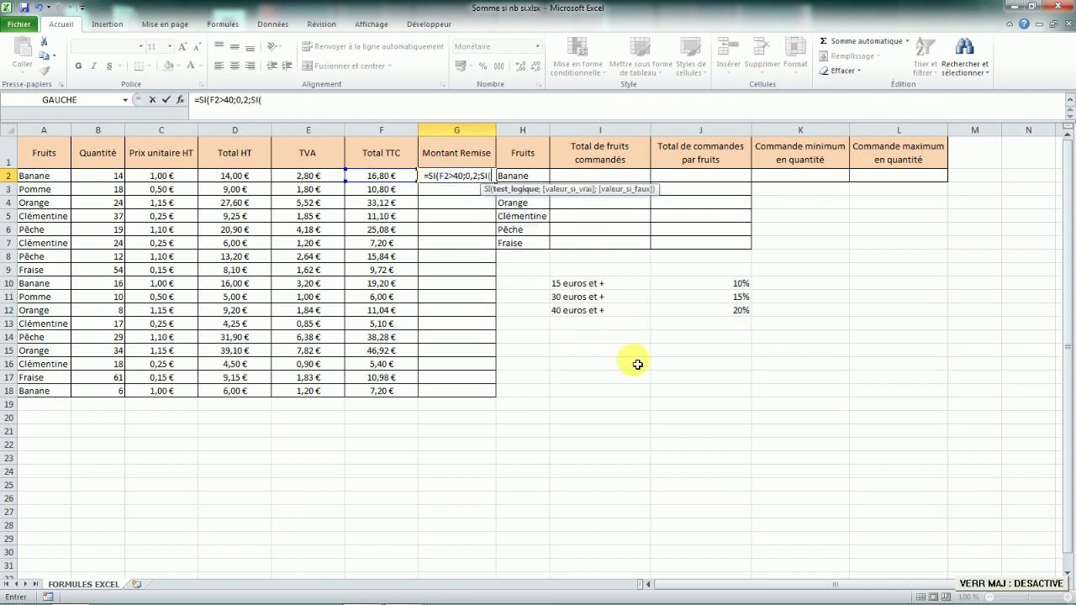
click(388, 177)
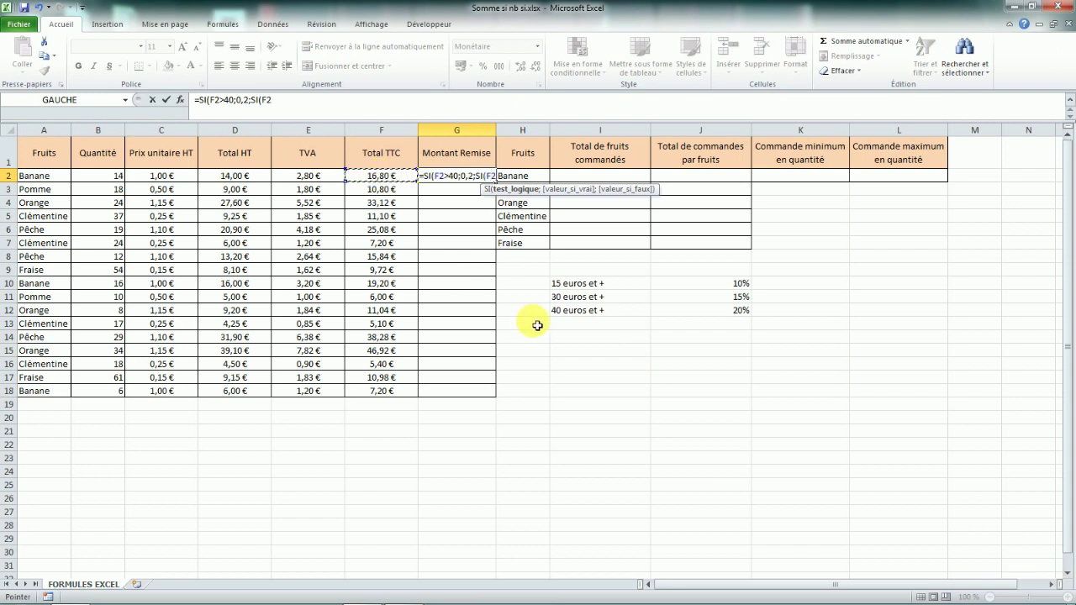
text(>)
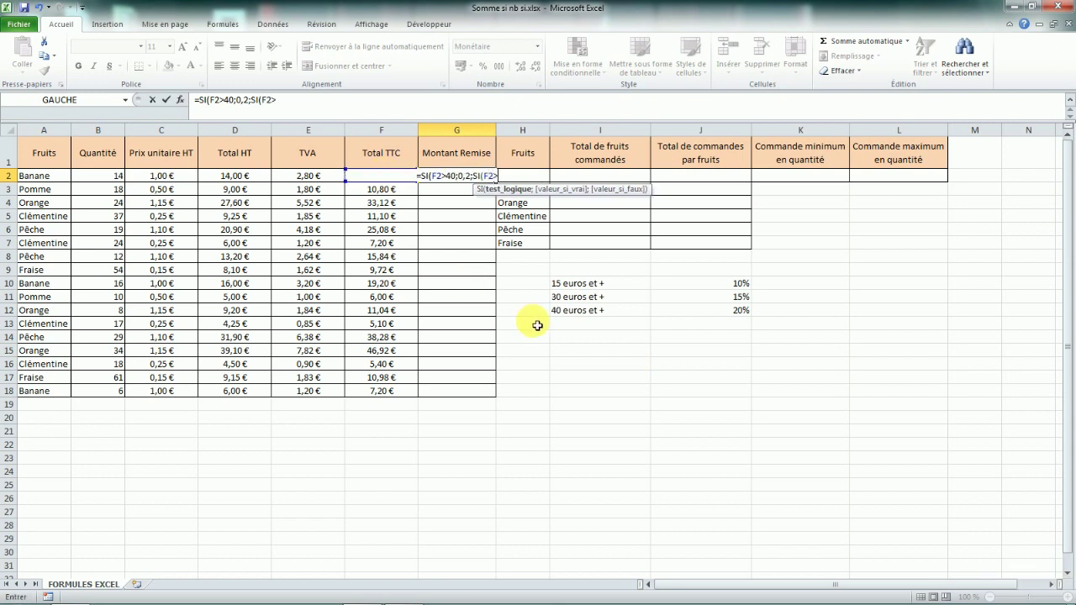
text(30)
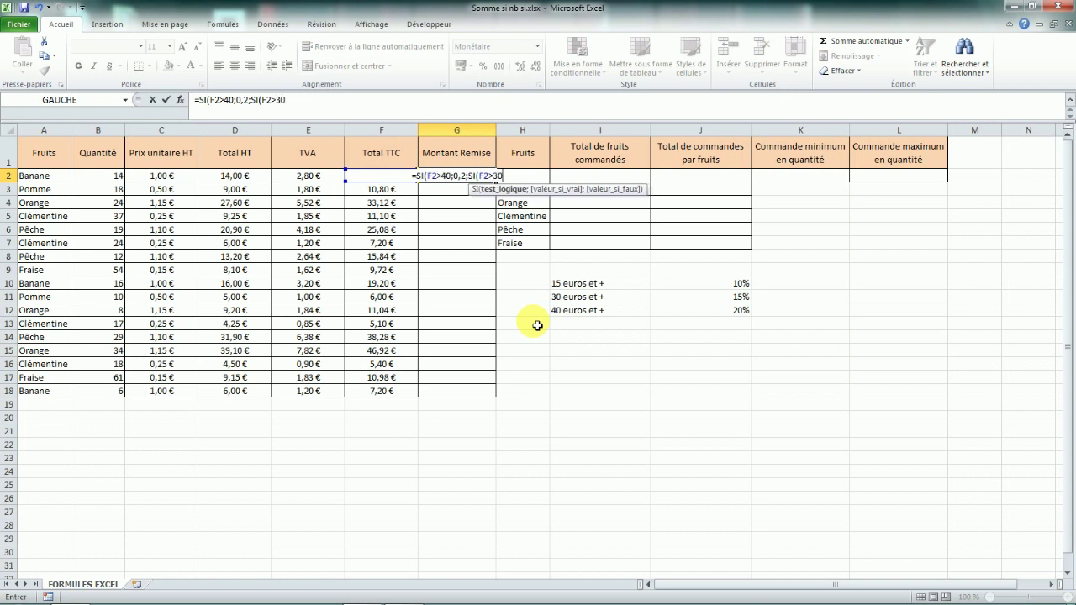
text(;)
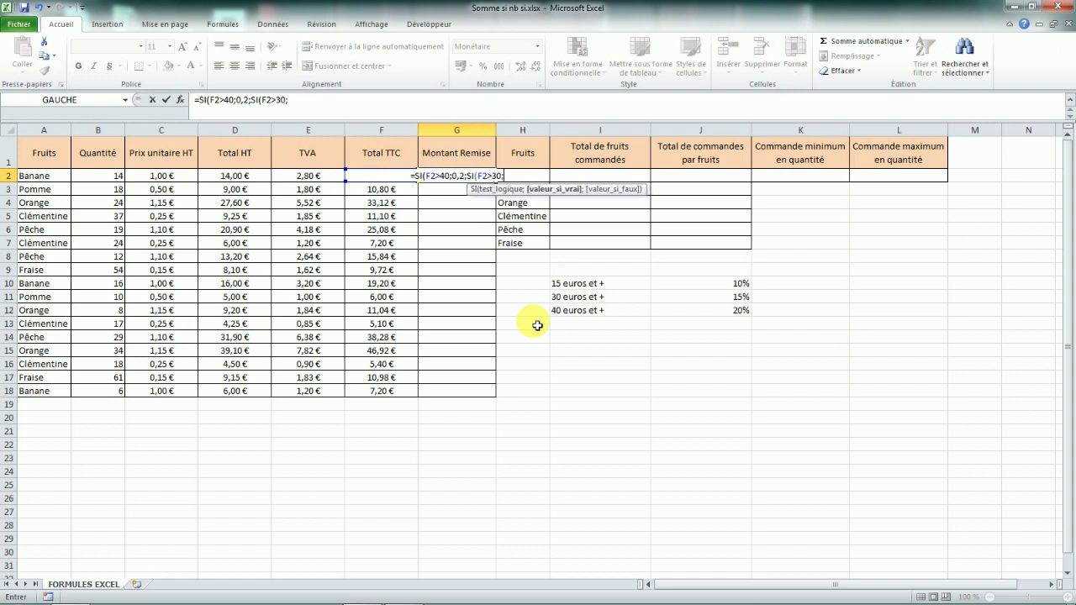
click(467, 176)
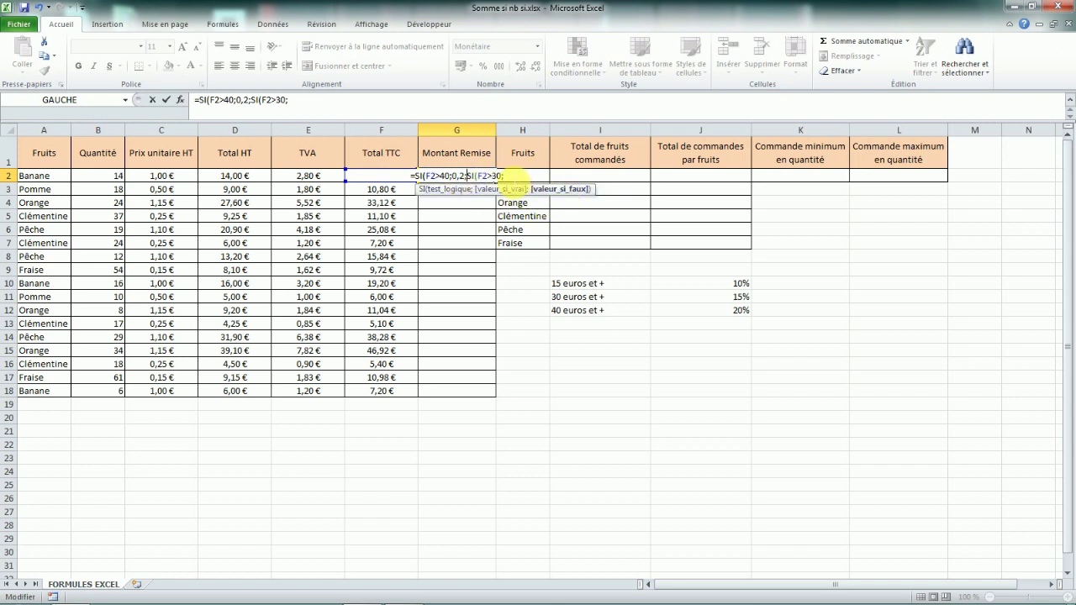
click(511, 175)
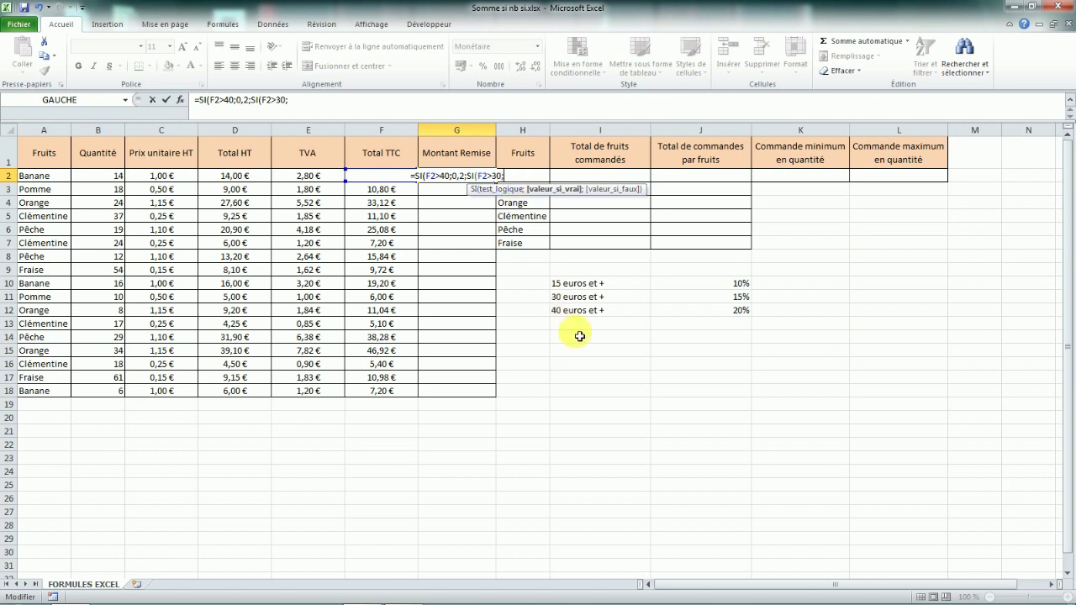
text(0,15)
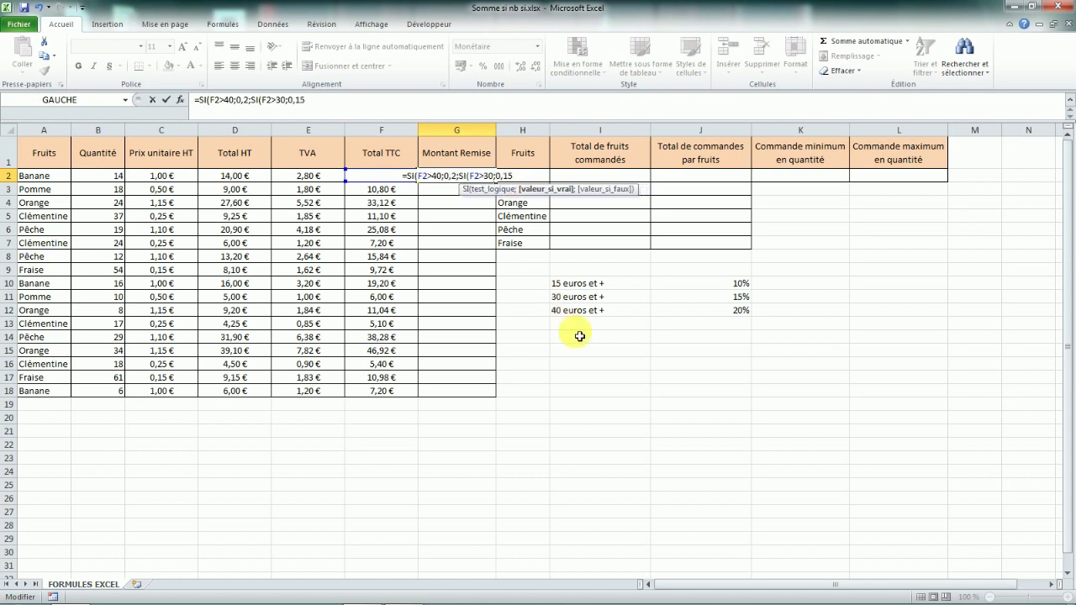
text(;)
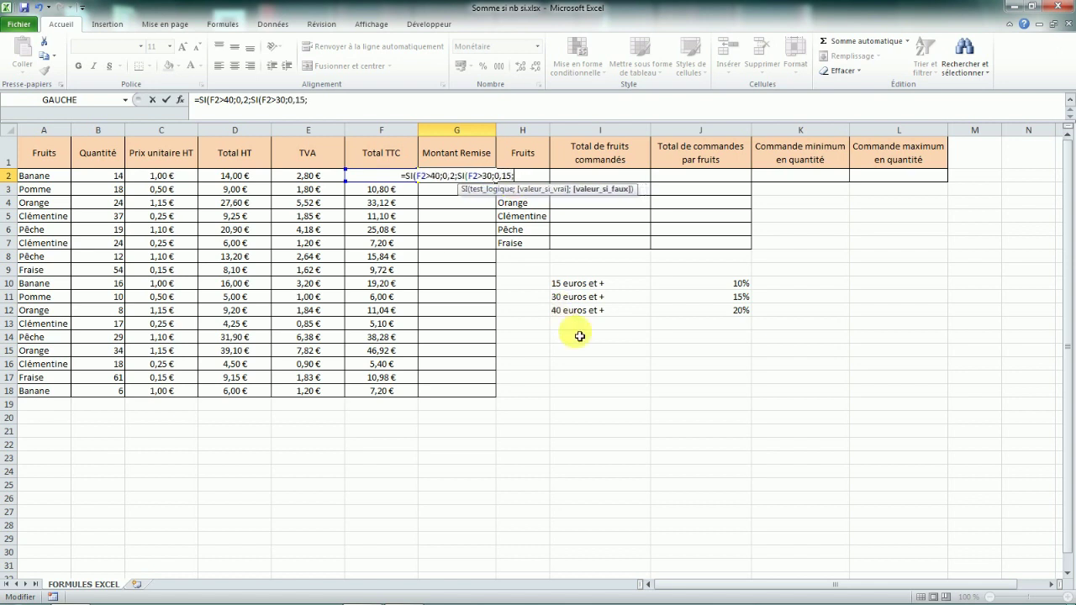
Step: Nest a third condition in the G2 formula as the value if false, returning 0,10 above 15: SI(F2>15;0,10;
text(SI()
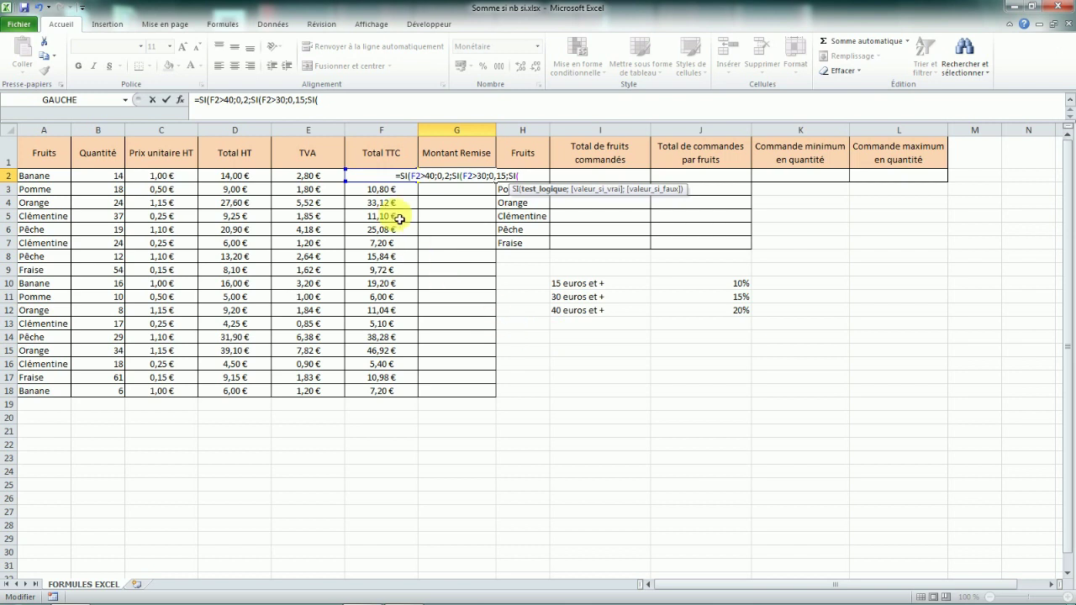
click(373, 177)
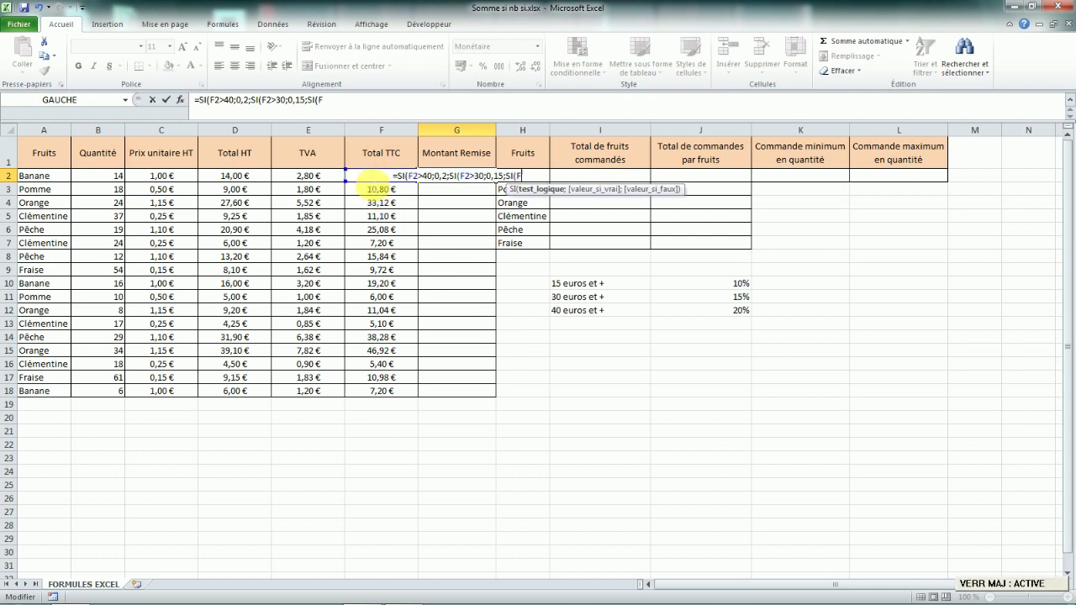
text(>)
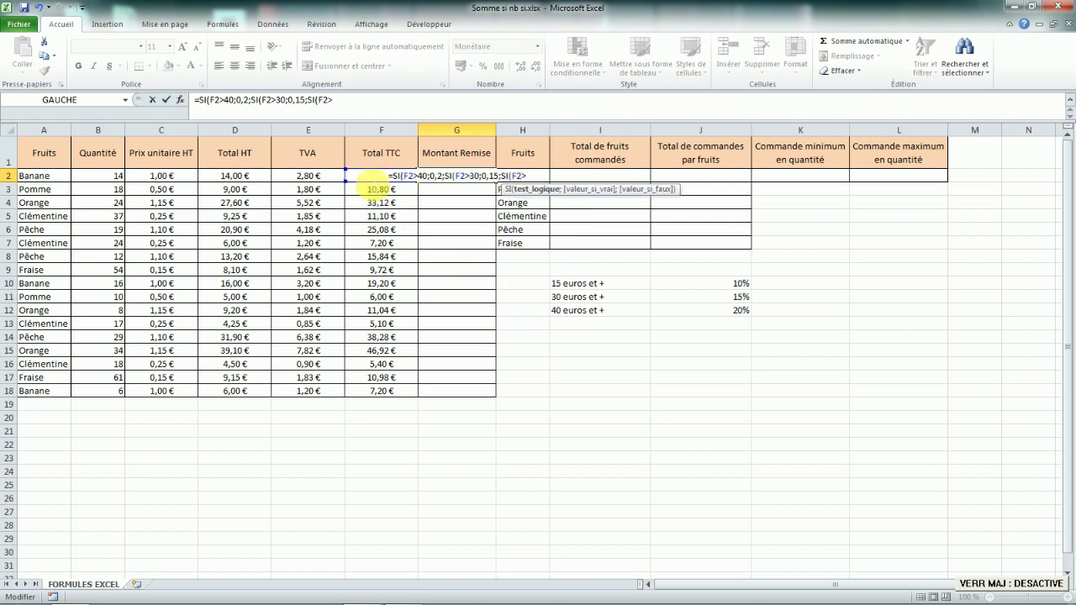
text(15;)
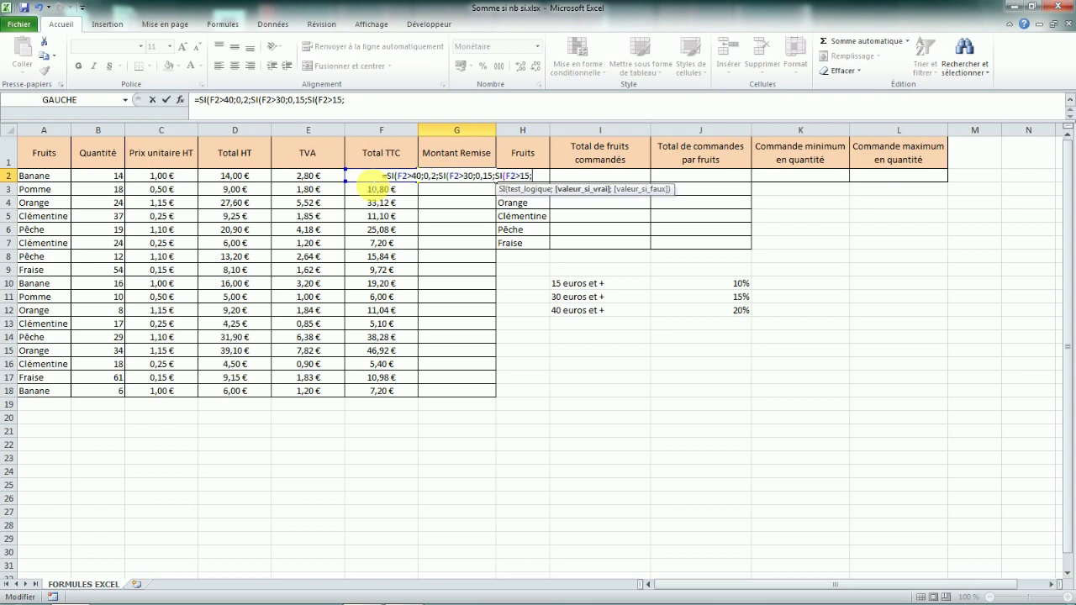
text(0,)
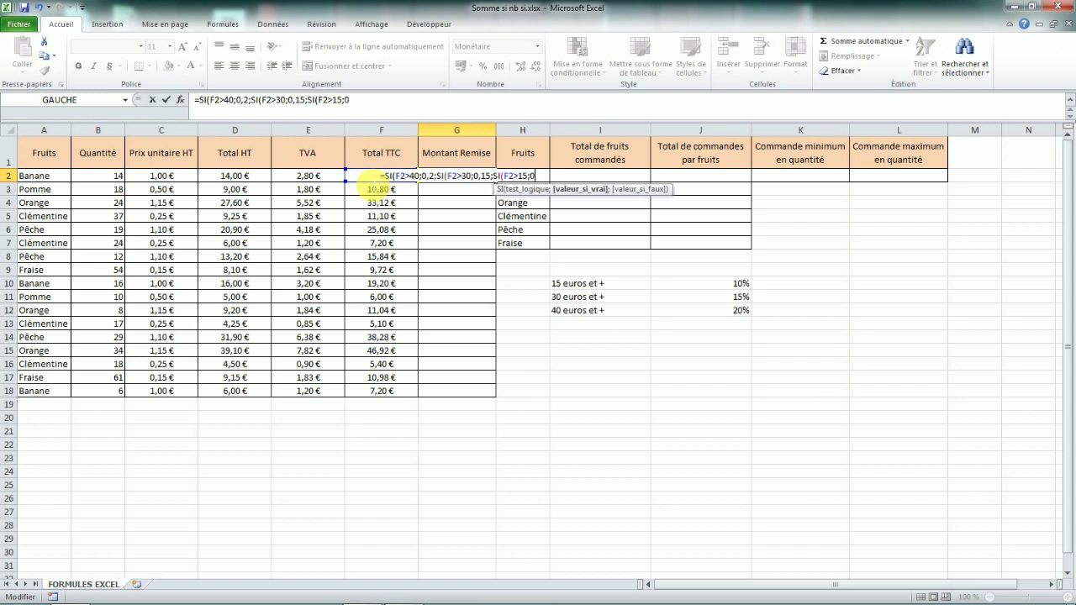
text(10)
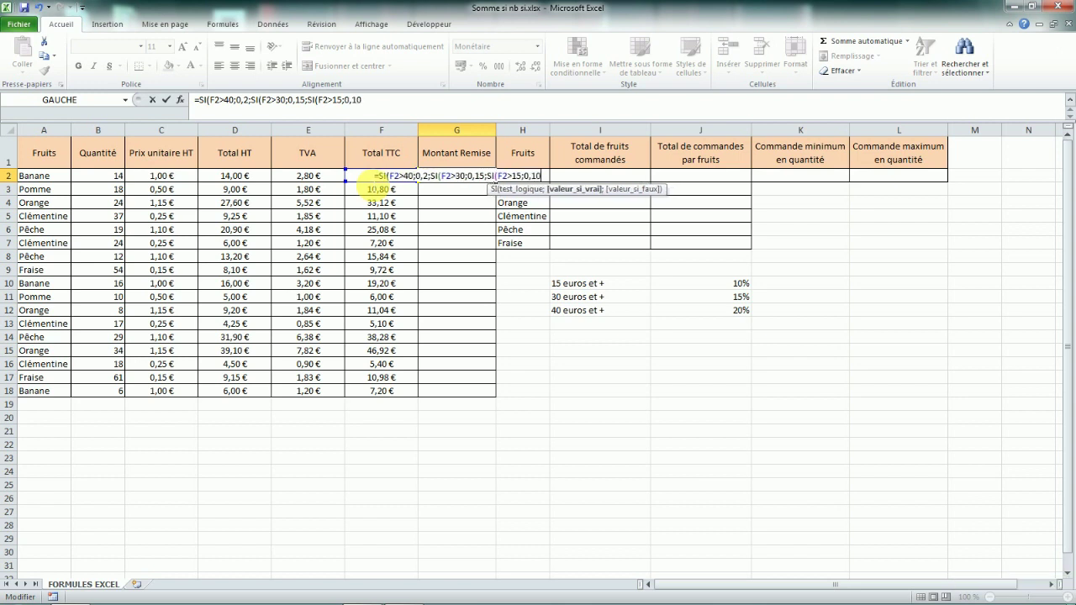
text(;)
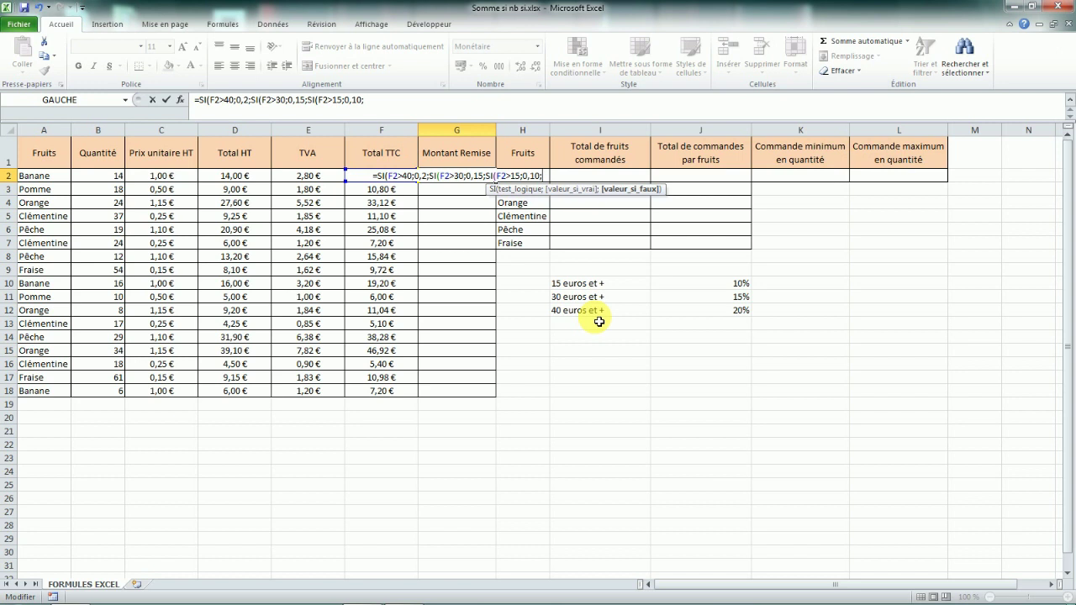
Step: Complete the G2 formula with "Aucune remise" as the final value if false, closing all three SI functions
text(")
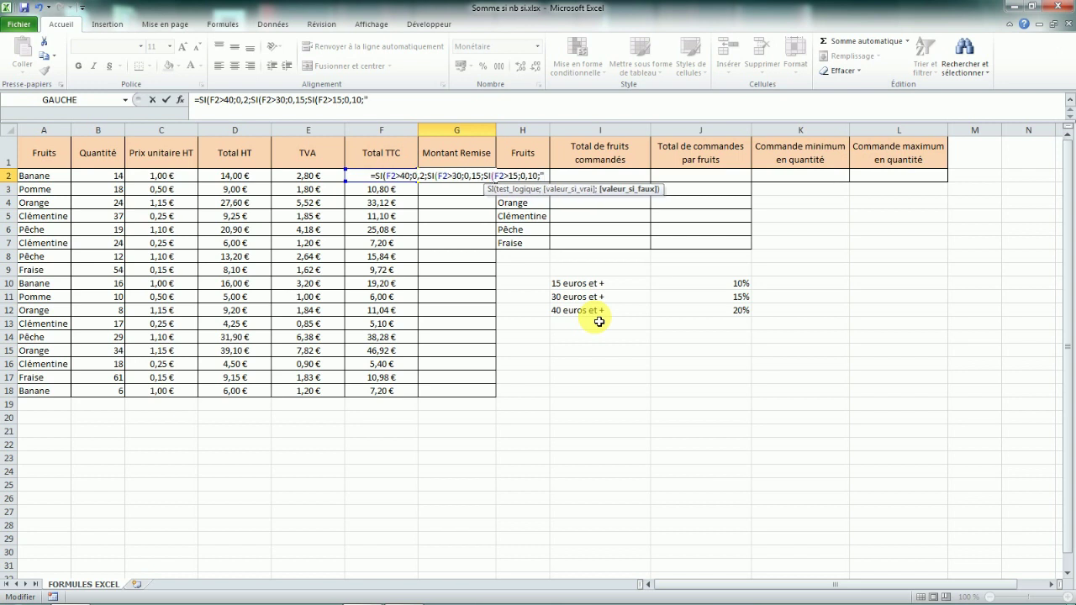
key(Caps_Lock)
text(A)
key(Caps_Lock)
text(ucune)
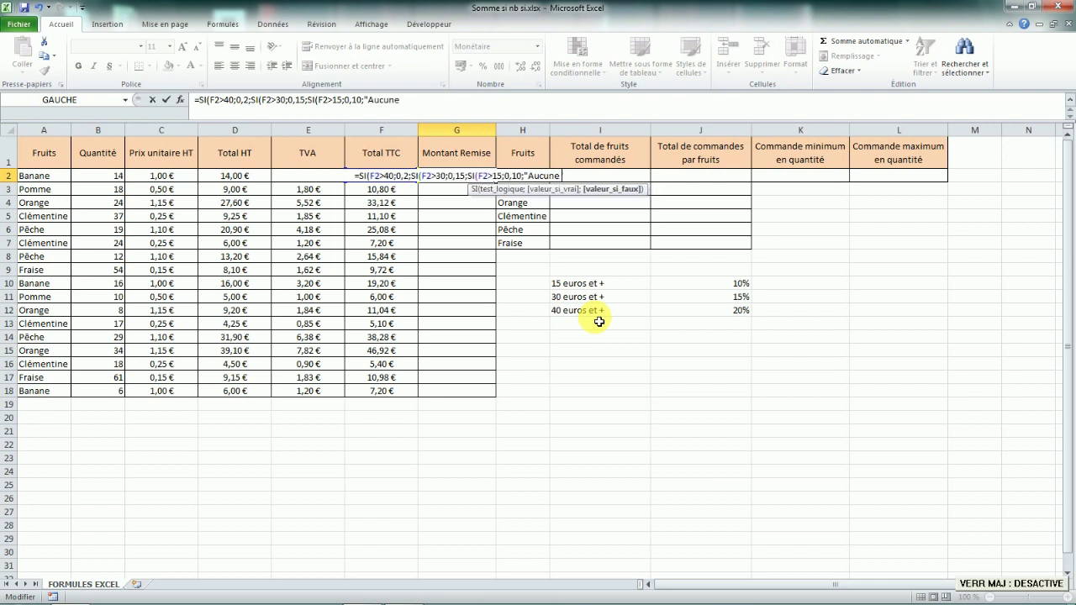
text( remise"))
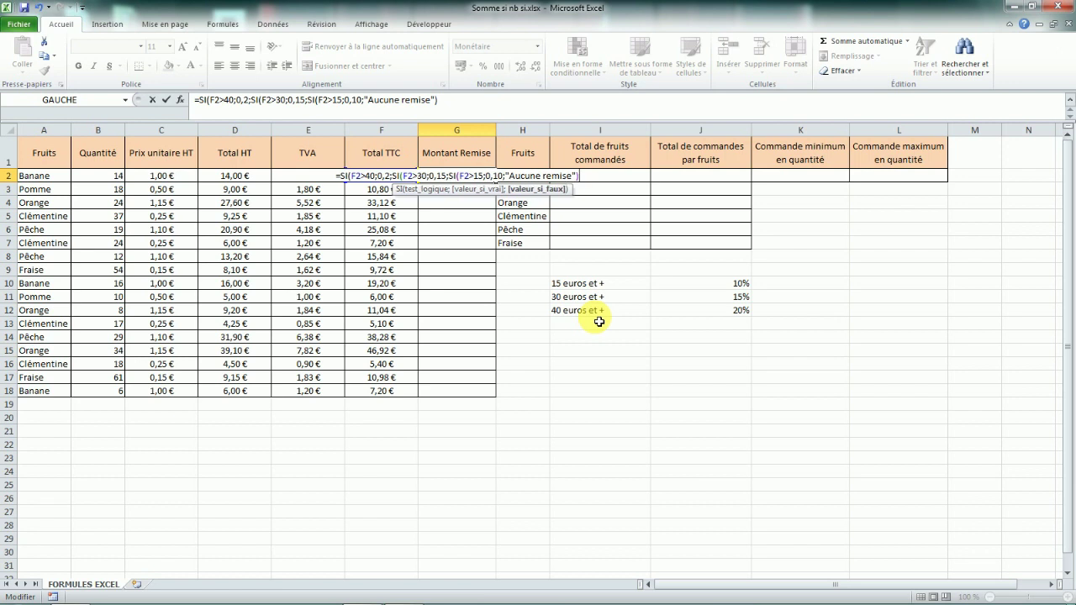
text())
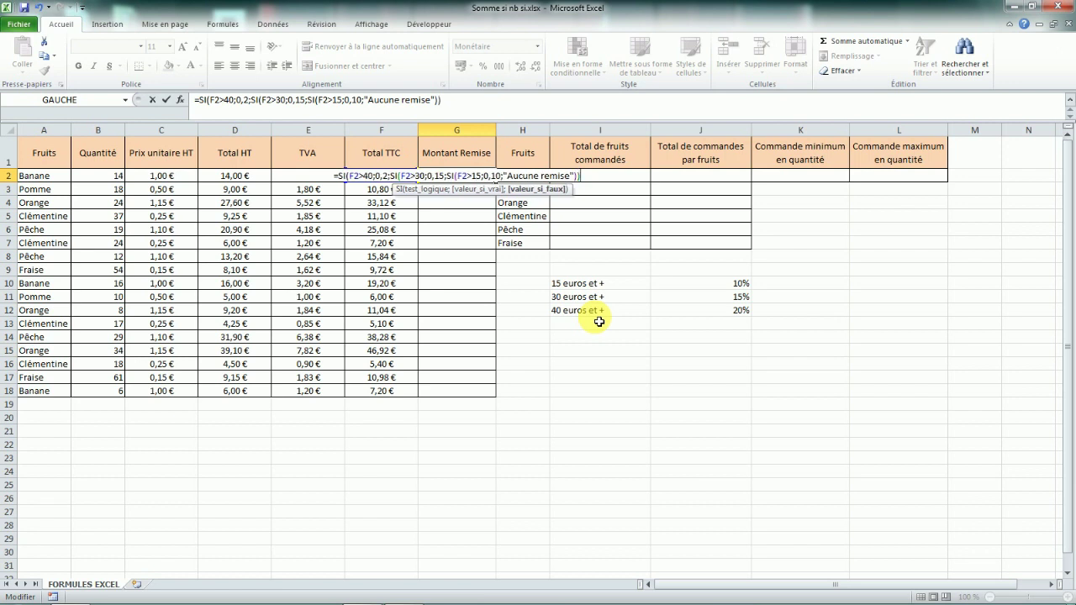
text())
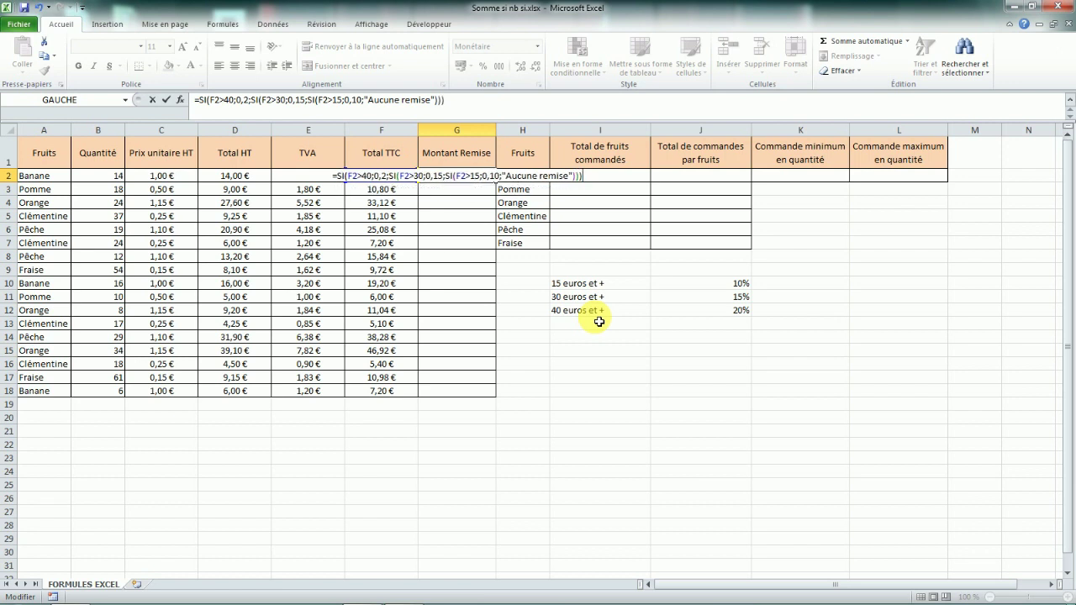
key(Return)
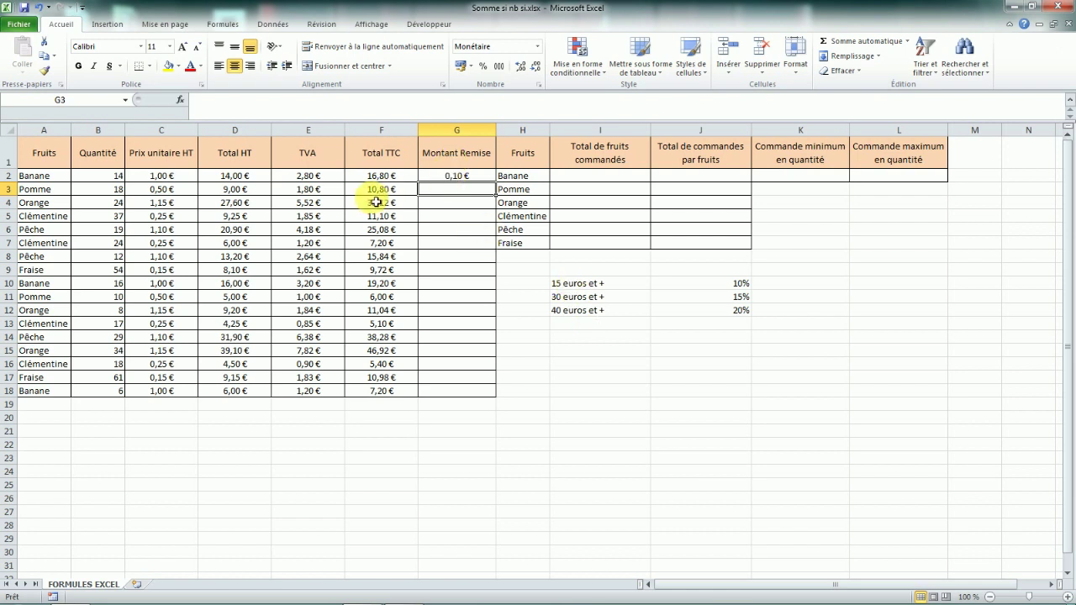
Step: Copy the G2 discount formula down the Montant Remise column to row 18
click(454, 177)
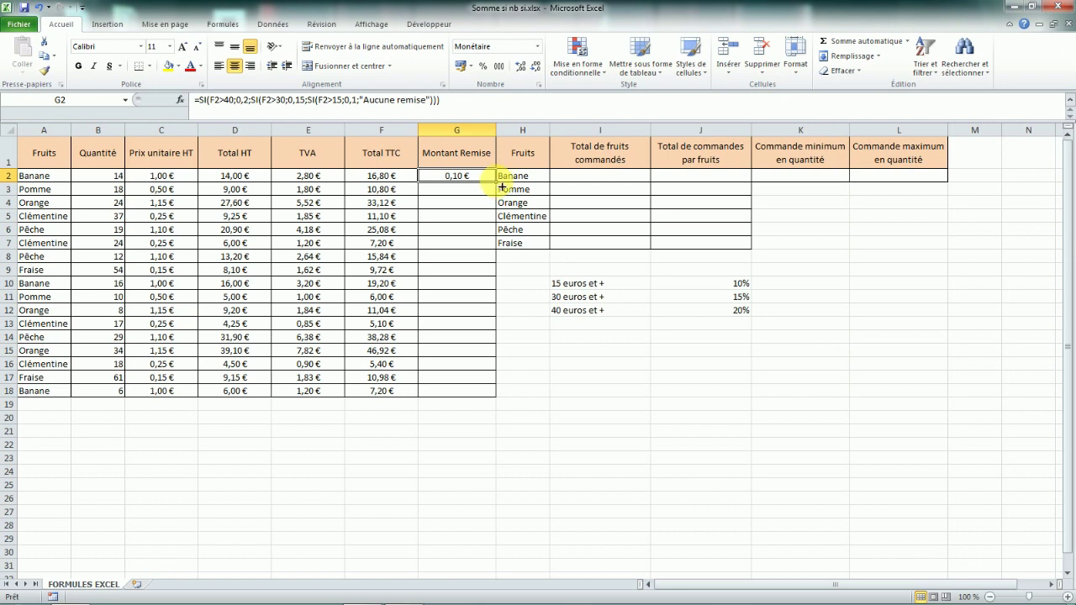
double_click(500, 184)
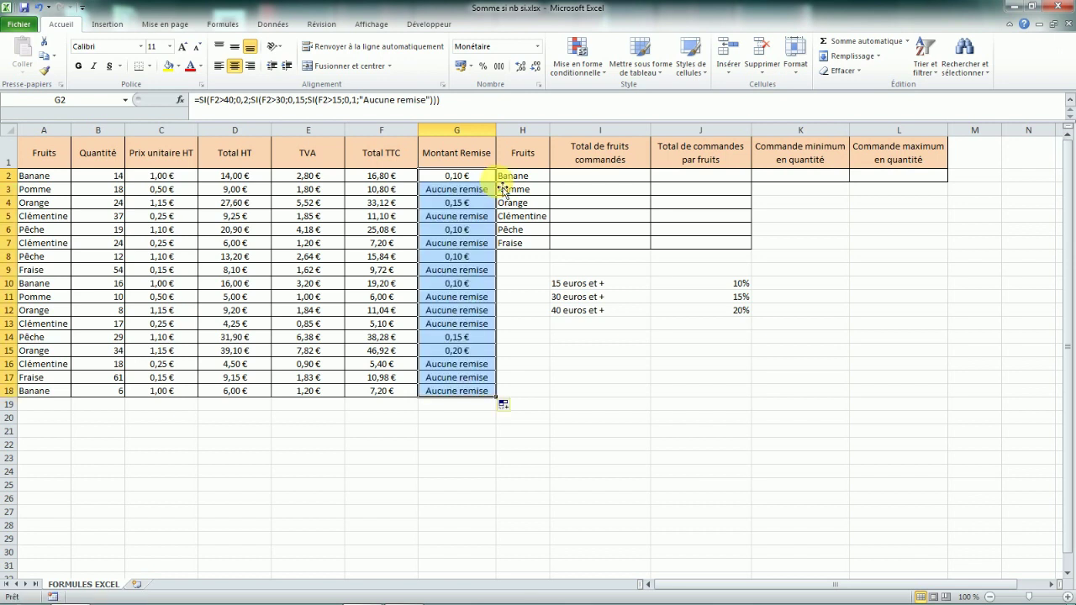
click(458, 176)
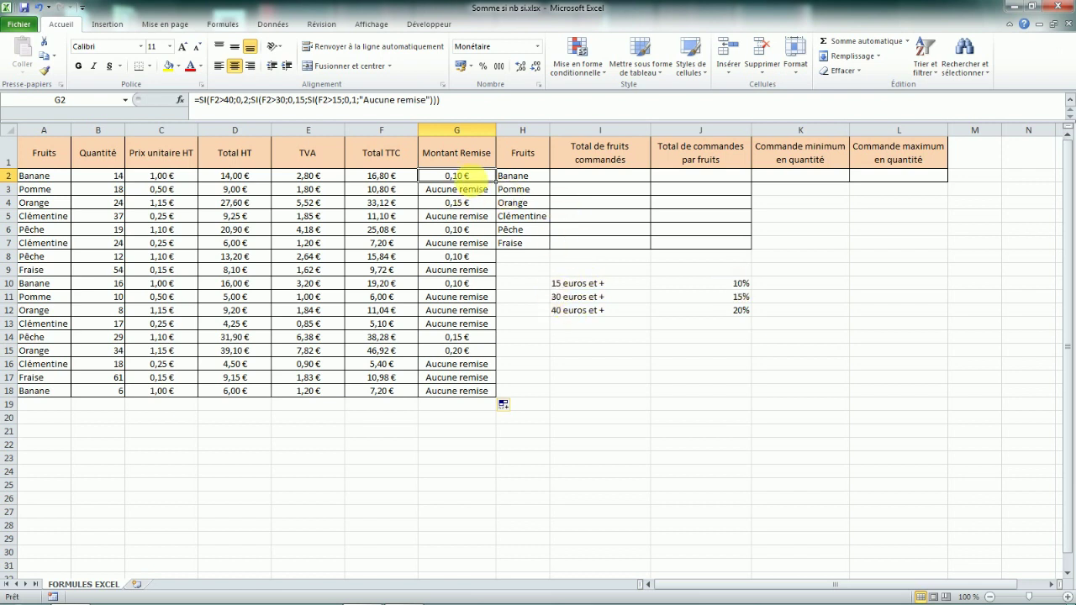
Step: Format the Montant Remise cells G2:G18 as Pourcentage with 0 decimal places
drag(475, 178, 479, 393)
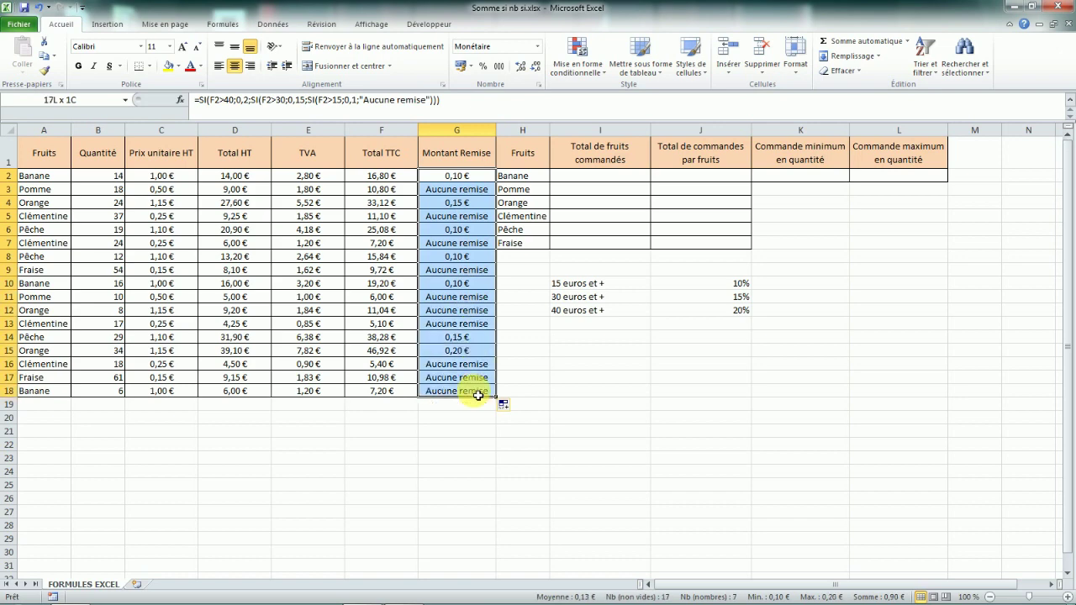
right_click(477, 392)
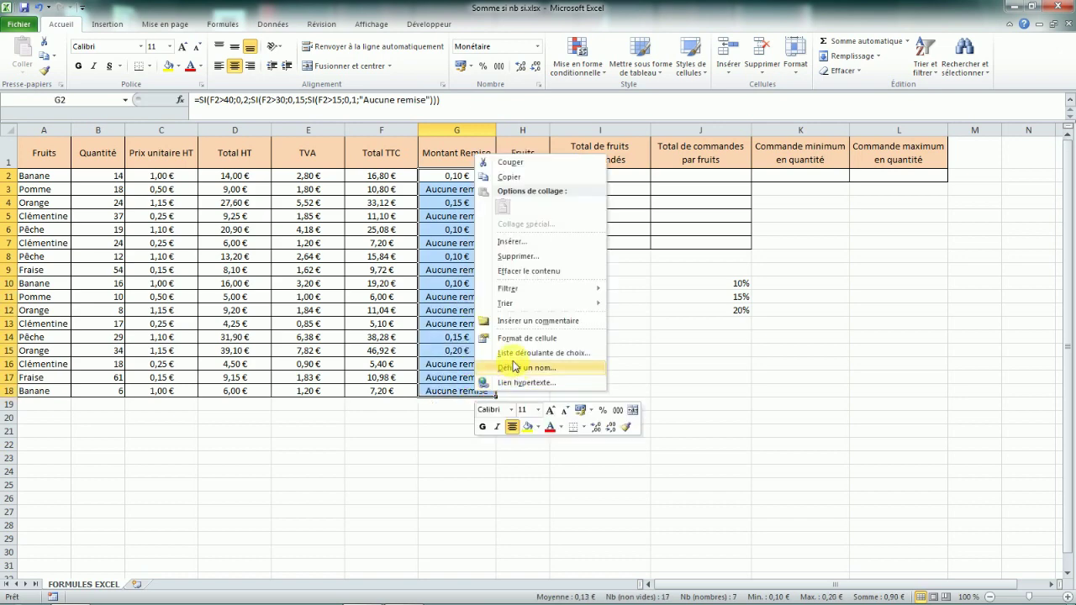
click(517, 347)
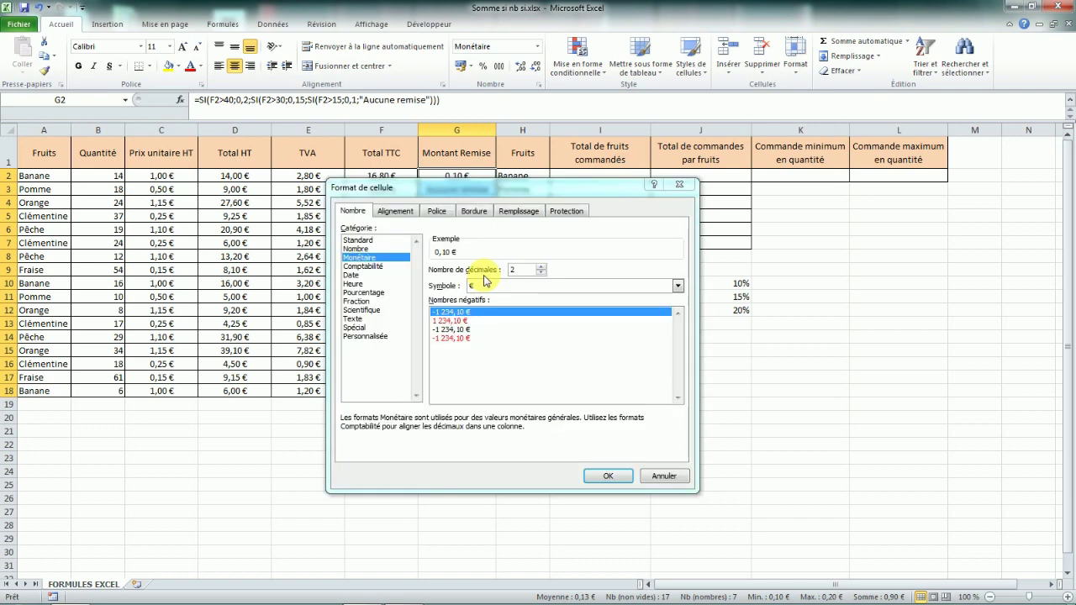
click(363, 292)
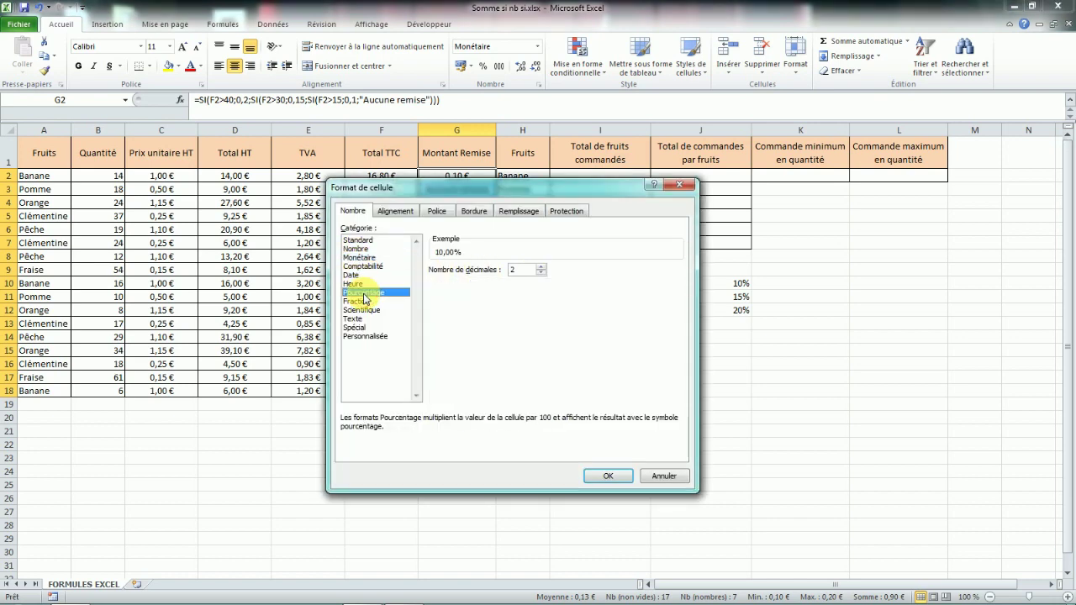
click(542, 273)
click(541, 273)
click(611, 476)
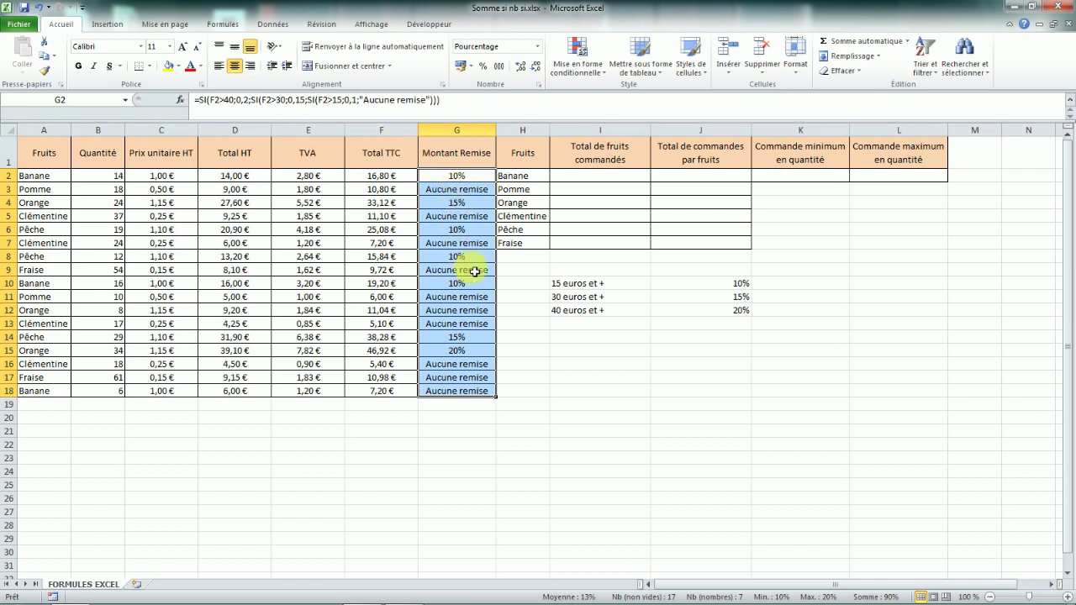
click(385, 351)
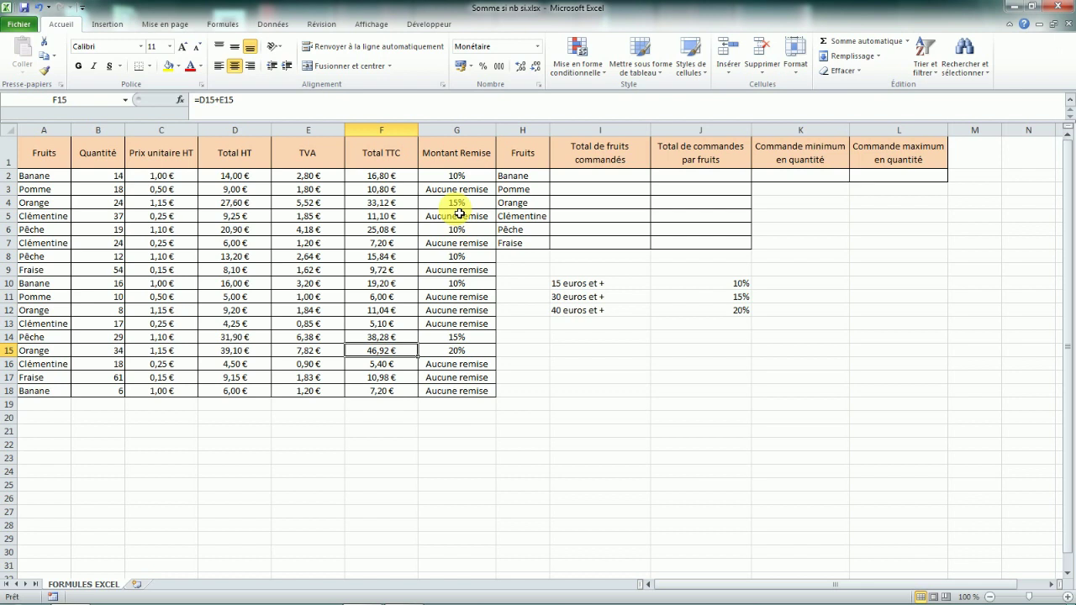
click(583, 350)
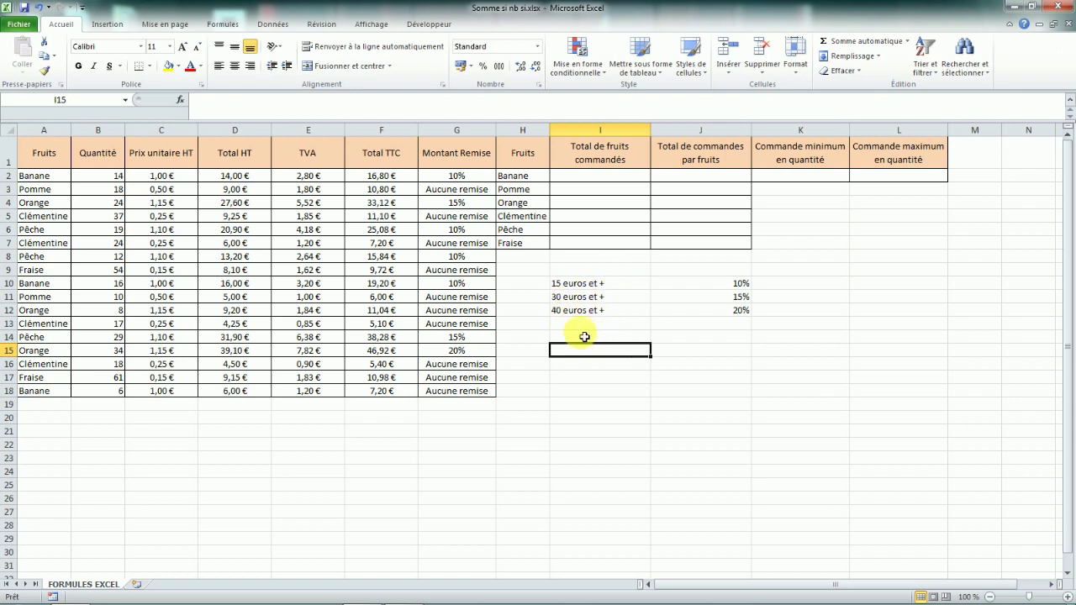
click(579, 310)
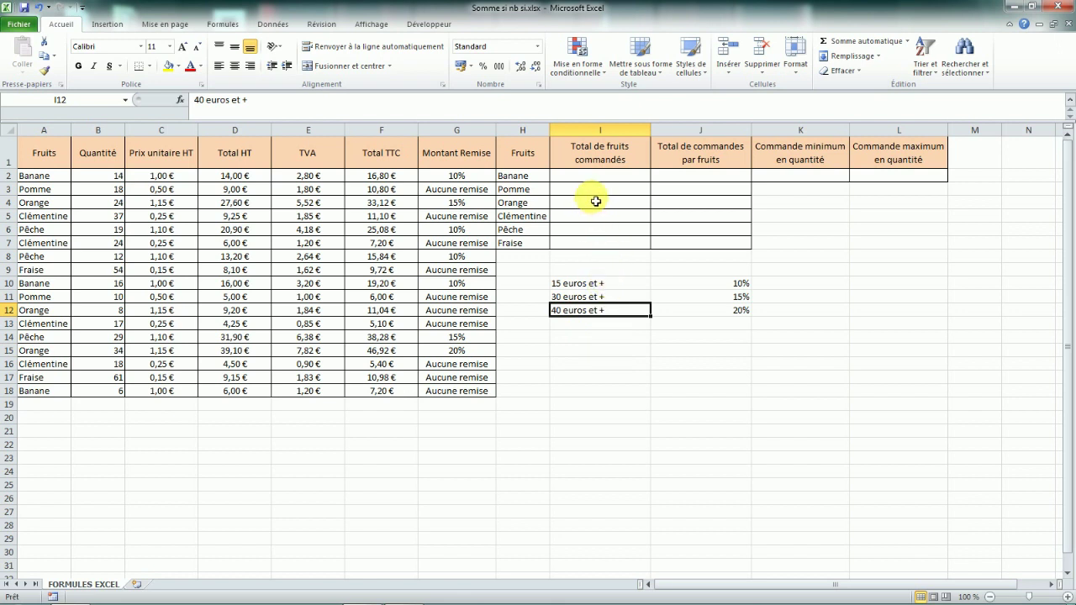
click(604, 176)
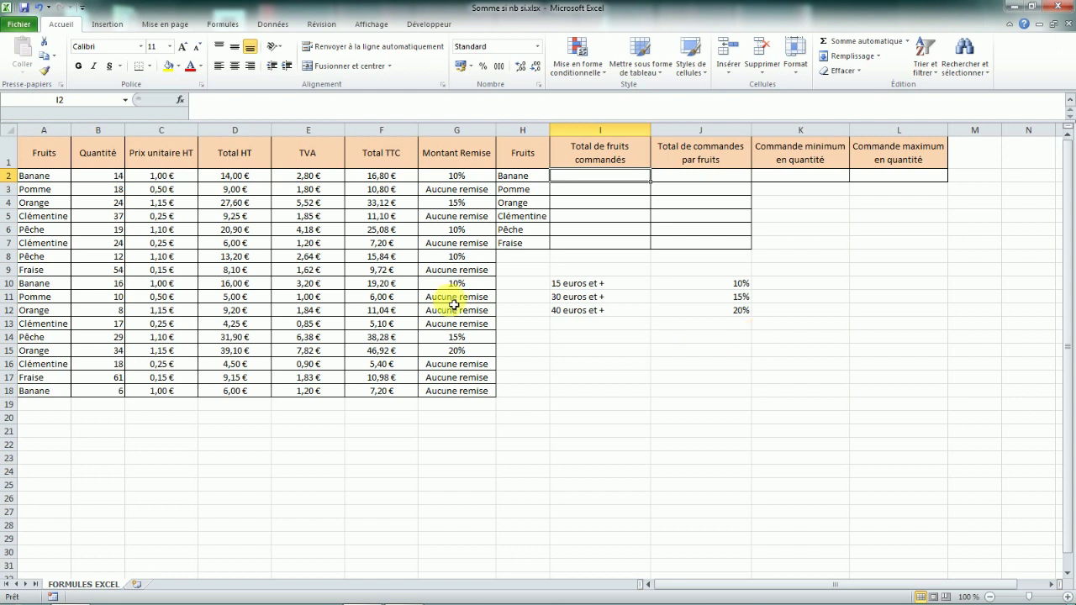
click(107, 182)
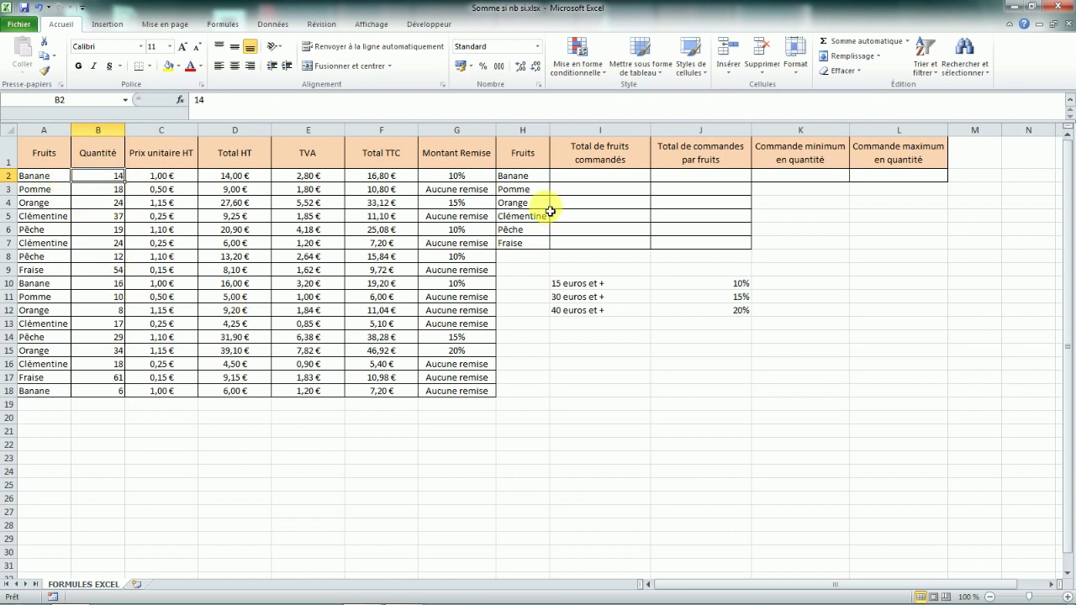
Step: Begin the Total de fruits commandés formula in I2 with the fruit names as criteria range: =SOMME.SI(A2:A18;
click(599, 178)
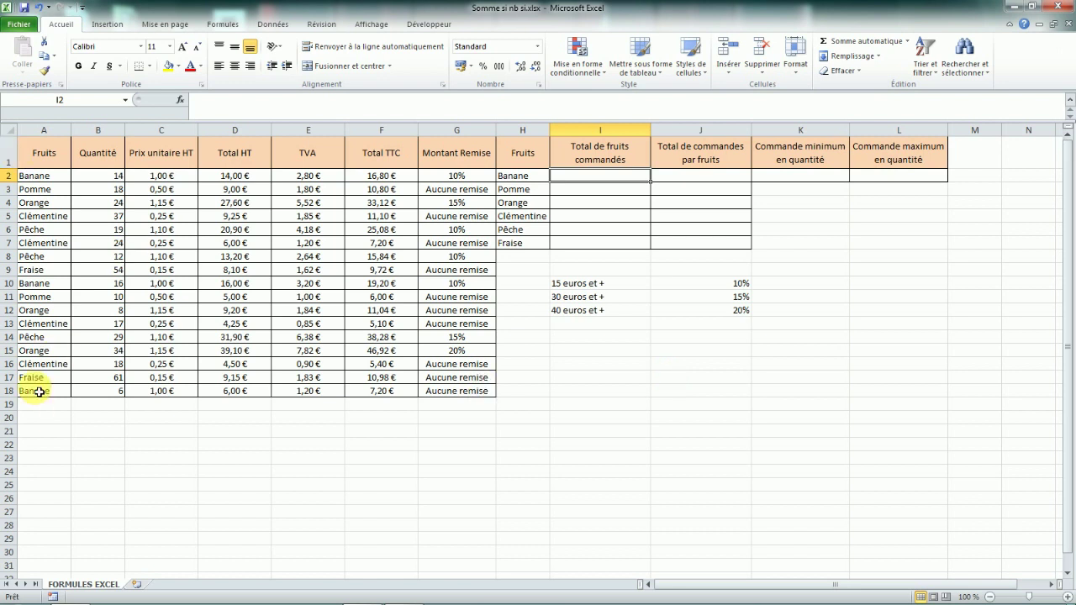
text(=)
key(Caps_Lock)
text(SOMME)
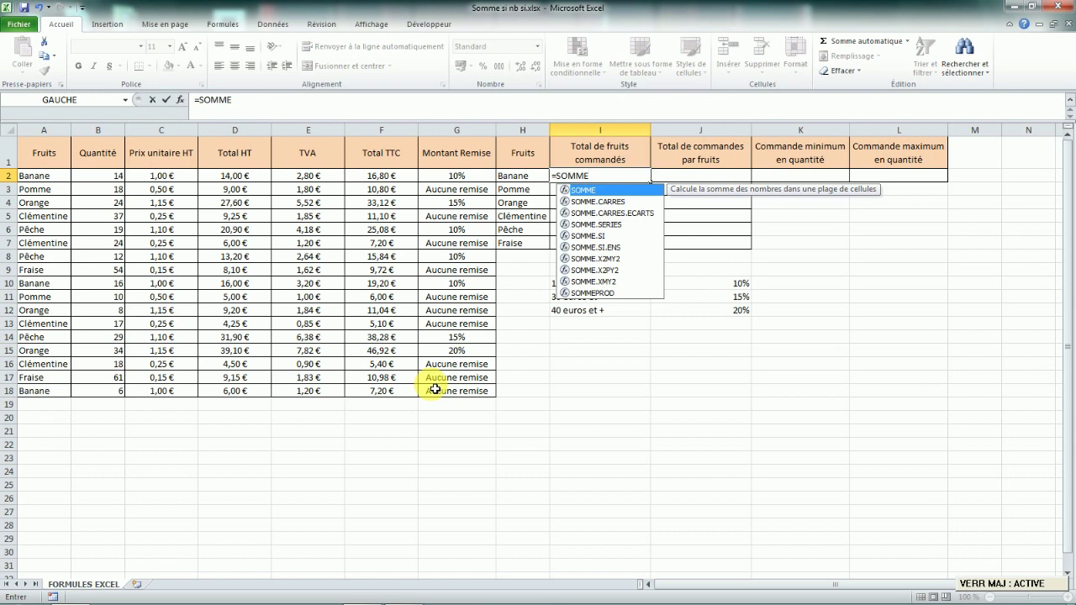
text(.SI)
key(Caps_Lock)
text(()
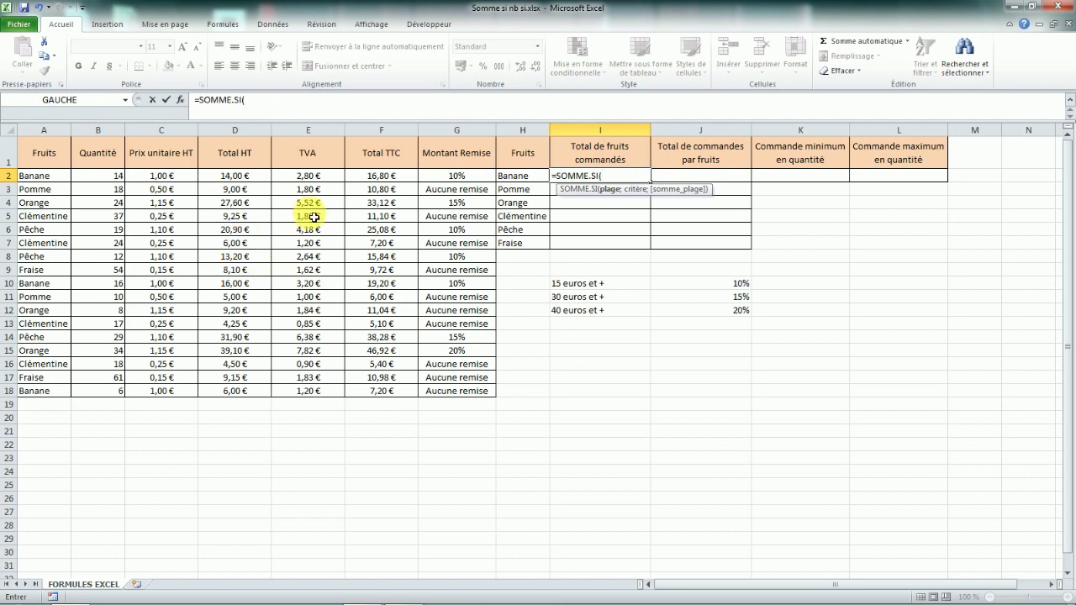
click(67, 179)
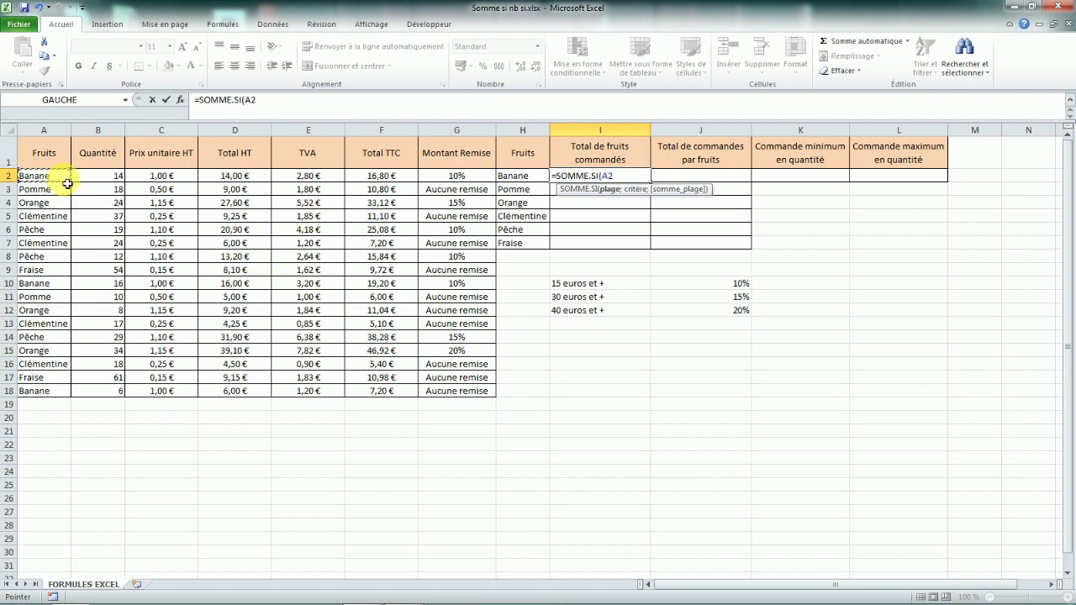
drag(67, 183, 67, 390)
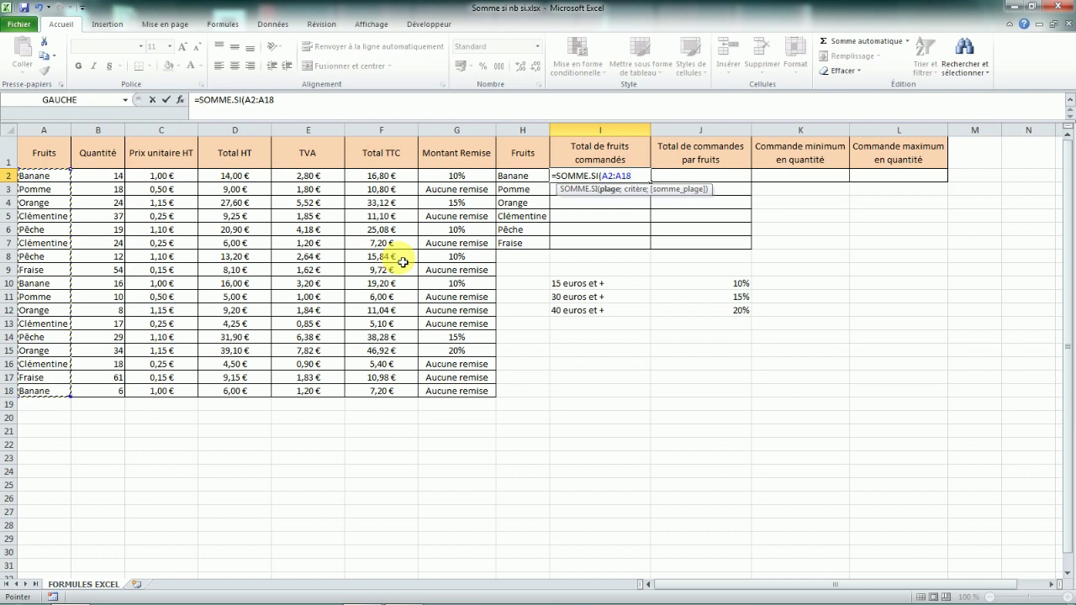
text(;)
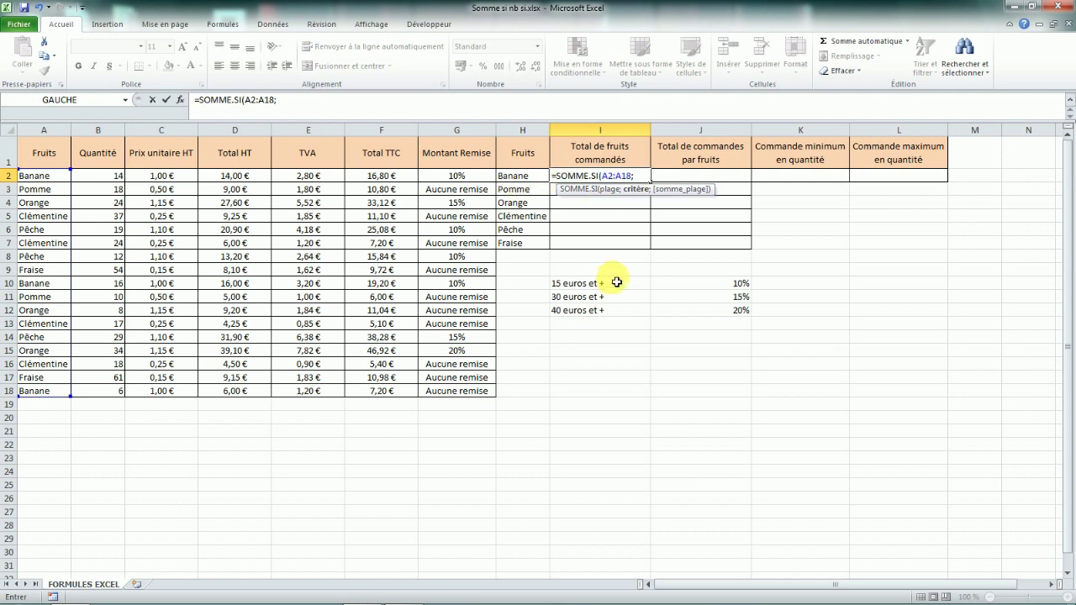
Step: Complete the SOMME.SI formula in I2 with the criterion "Banane" and the quantities B2:B18 as the sum range
text(")
key(Caps_Lock)
text(B)
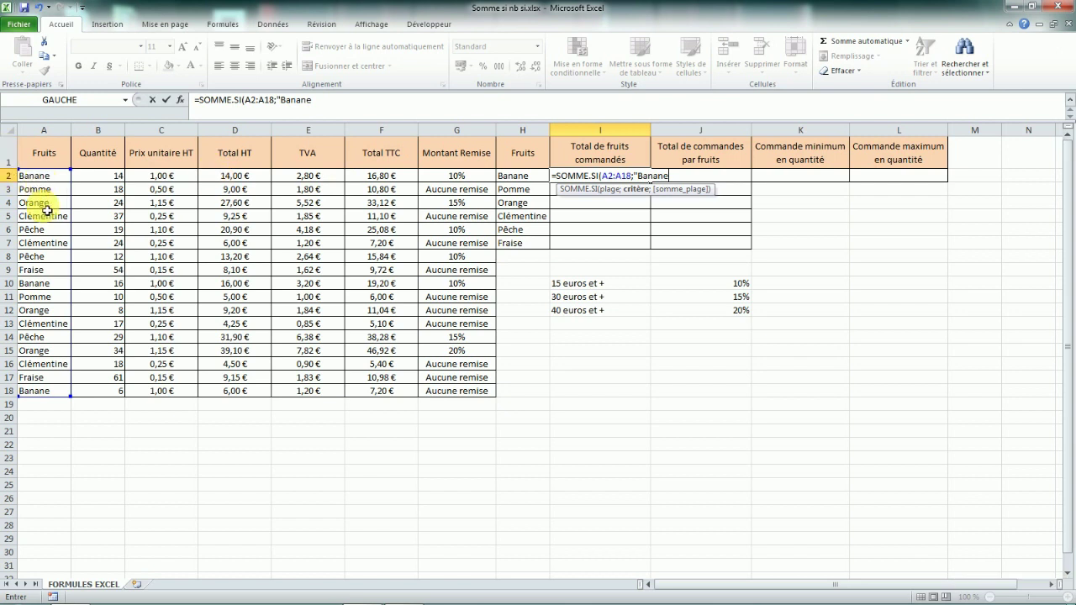
text(anane";)
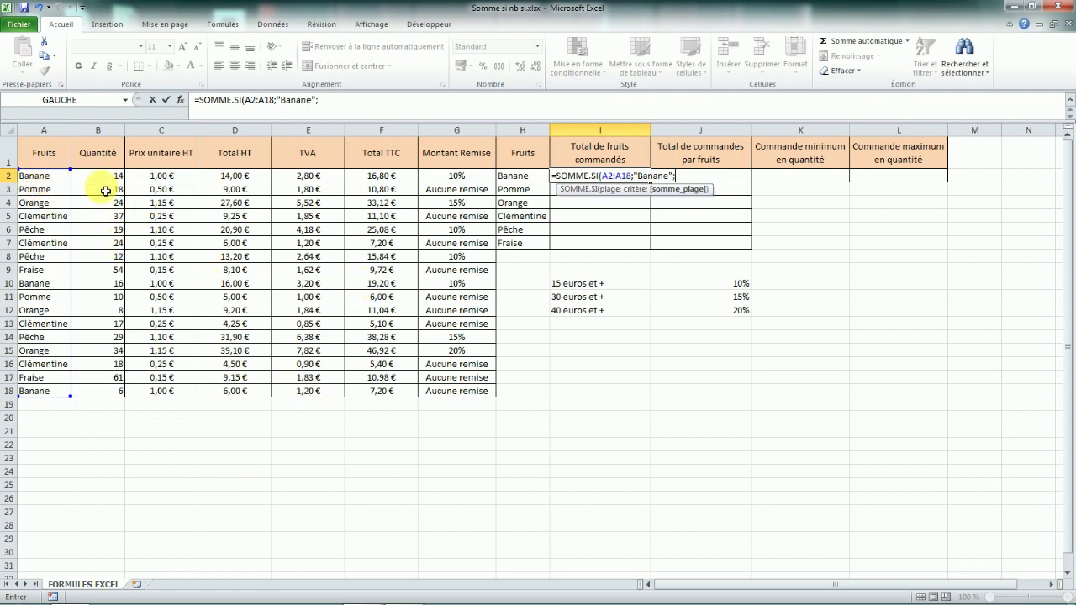
drag(101, 177, 107, 391)
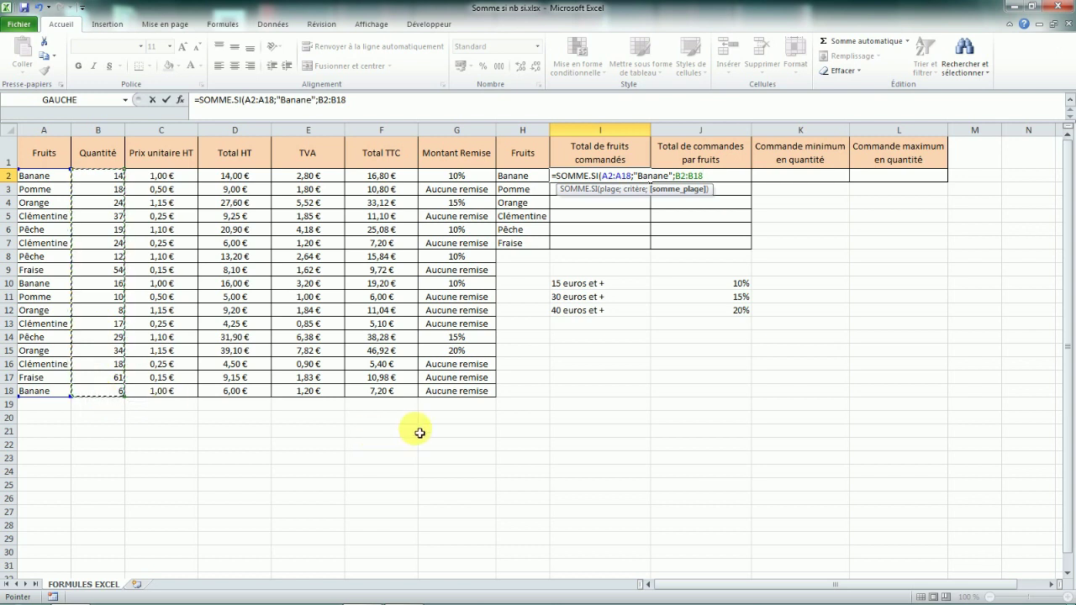
key(Return)
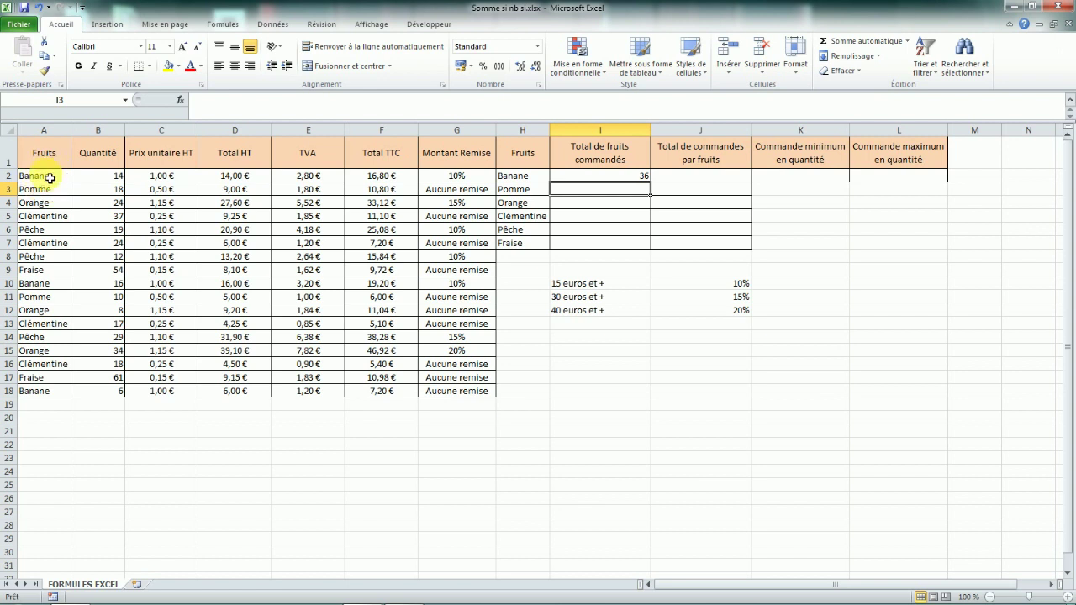
drag(44, 181, 100, 177)
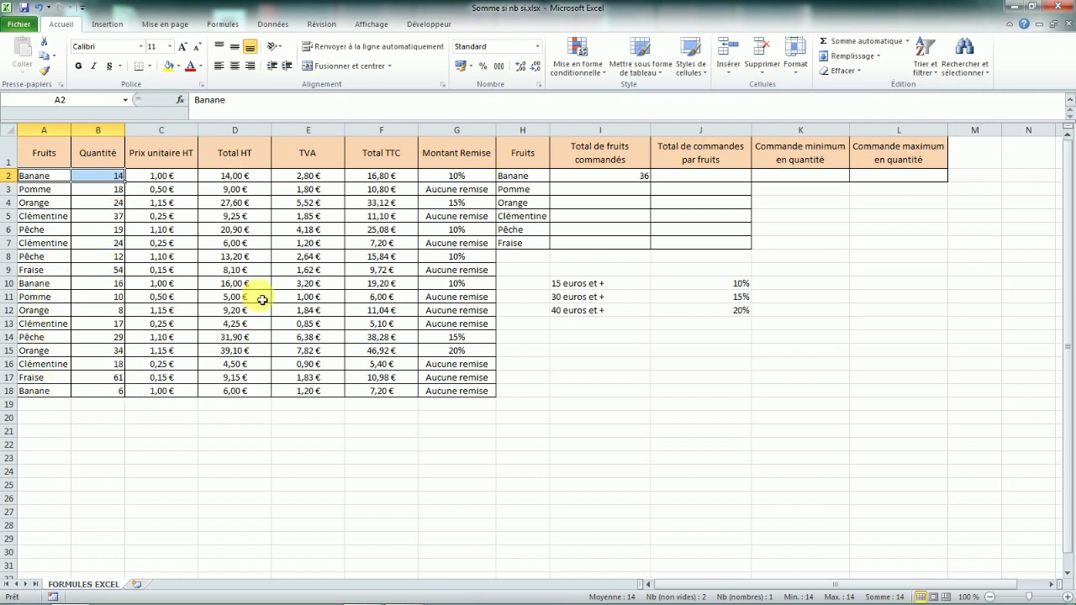
click(595, 179)
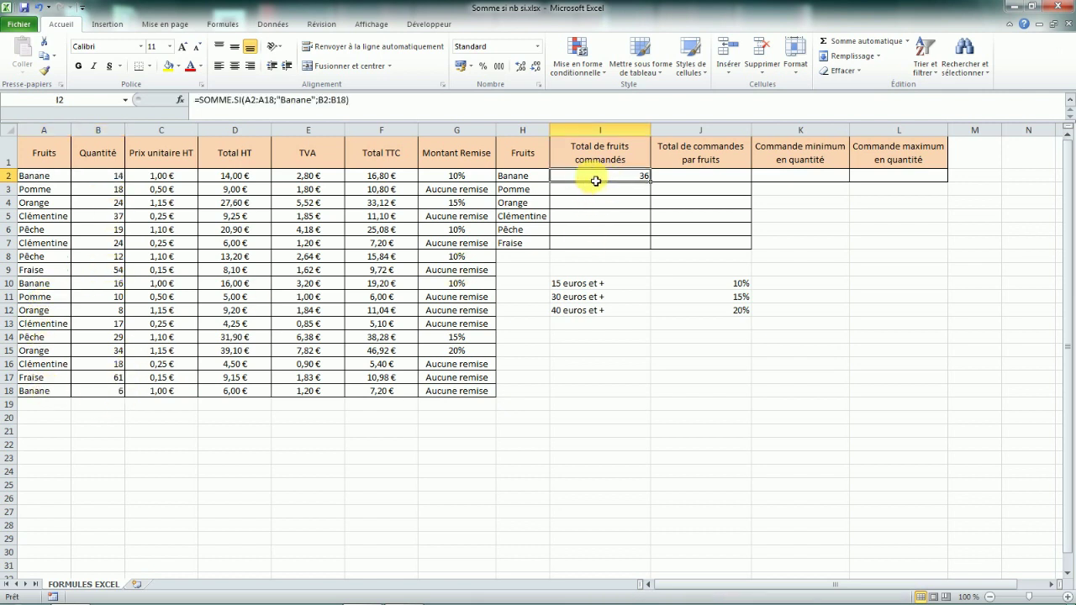
Step: Enter the Pomme total in I3 with the formula =SOMME.SI(A2:A18;"Pomme";B2:B18)
click(648, 194)
key(Caps_Lock)
text(=SOMME)
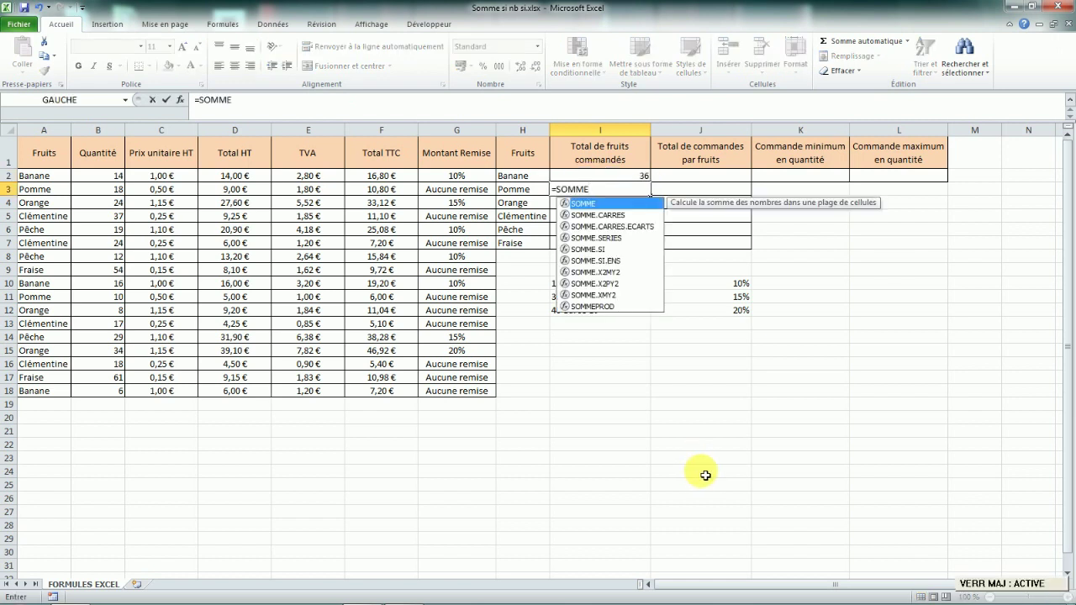
text(.SI)
key(Caps_Lock)
text(()
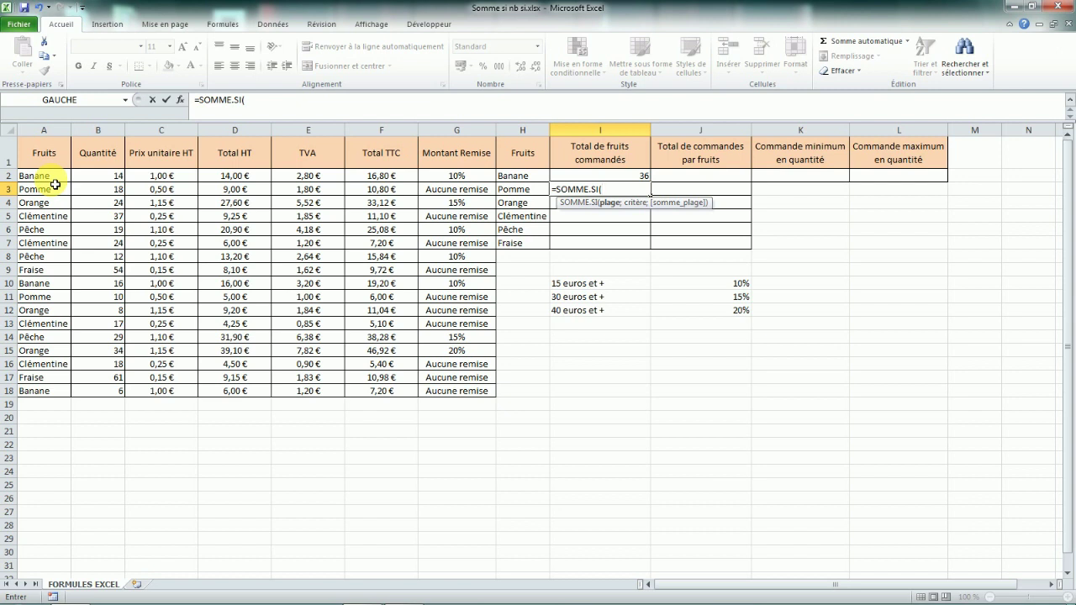
drag(52, 177, 42, 397)
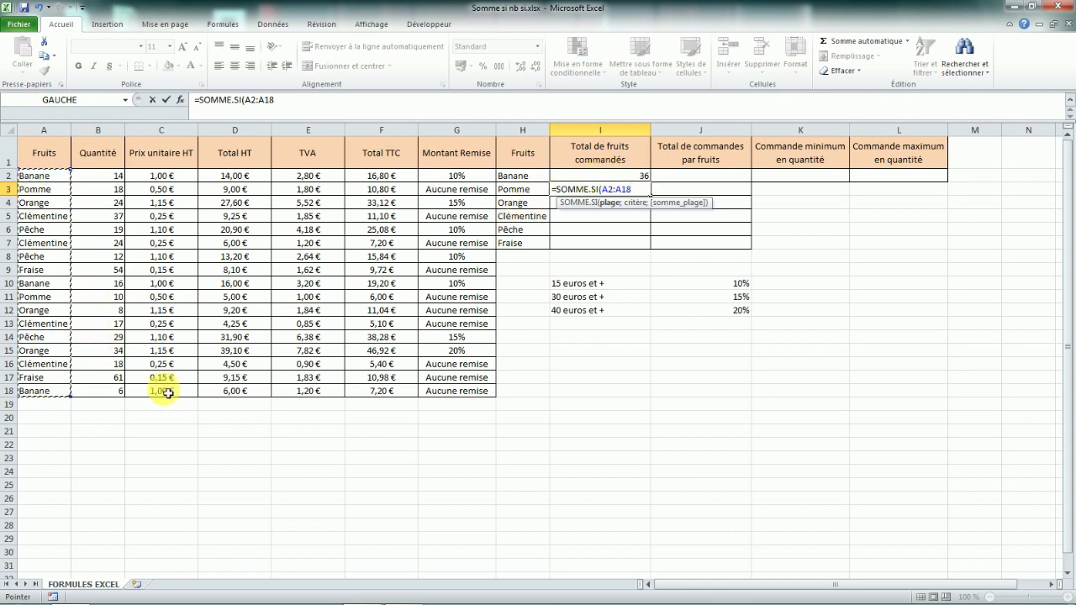
text(;)
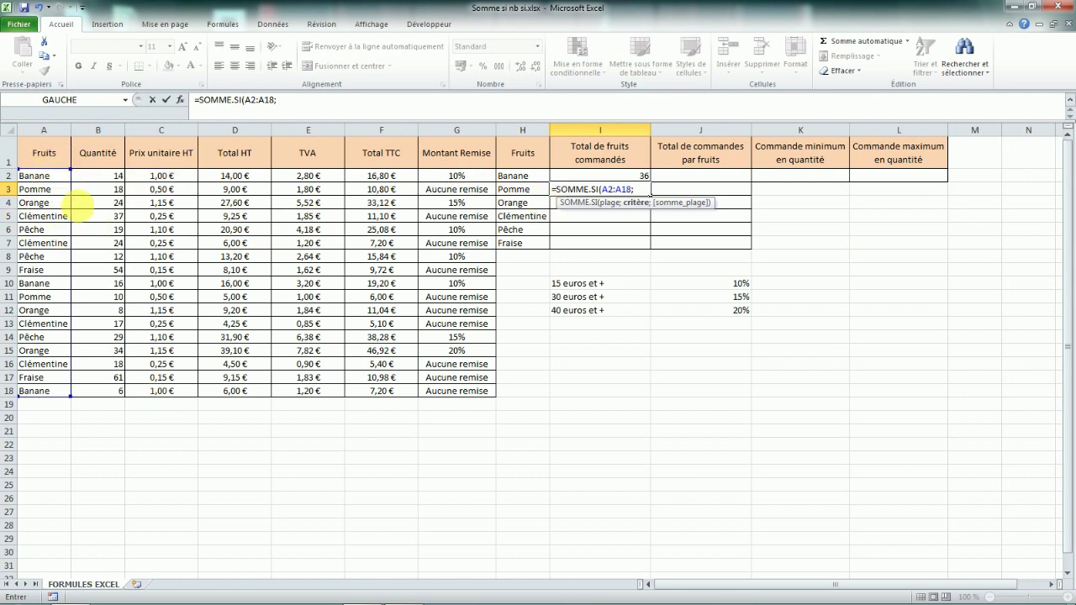
key(Caps_Lock)
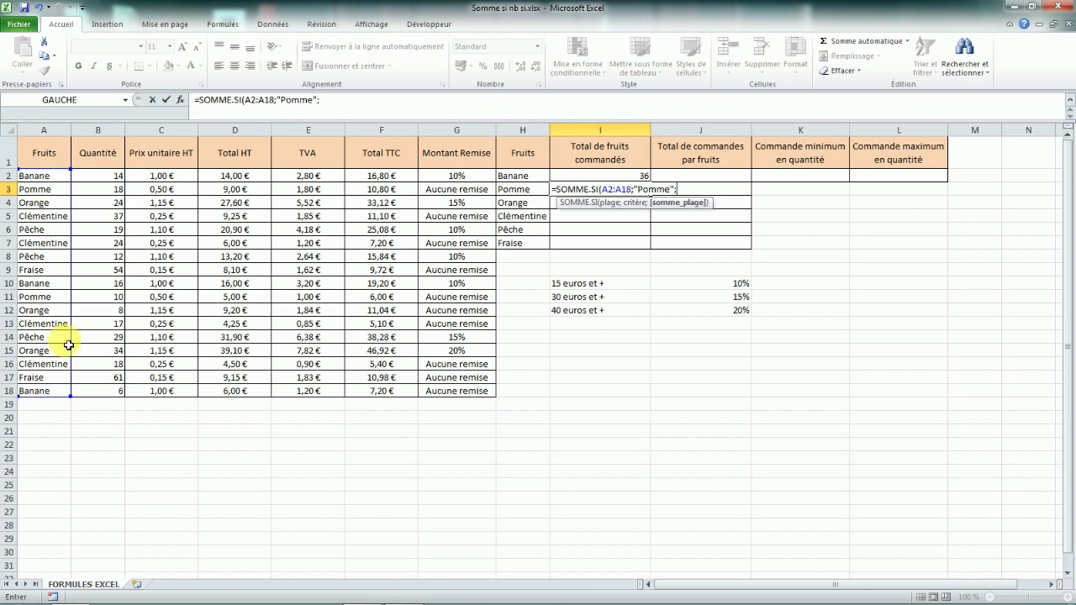
drag(101, 178, 102, 398)
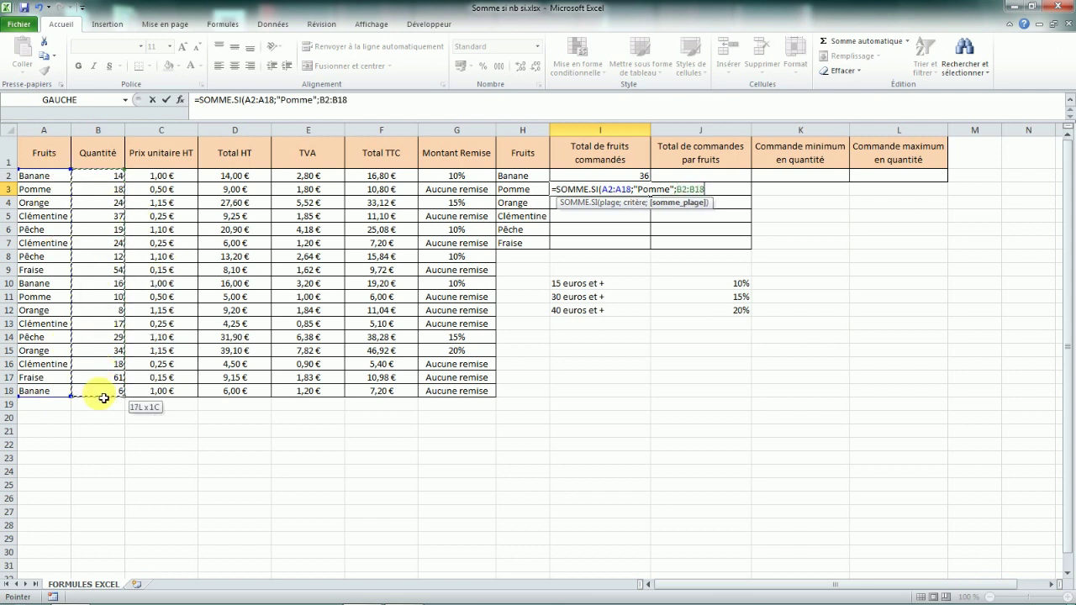
text())
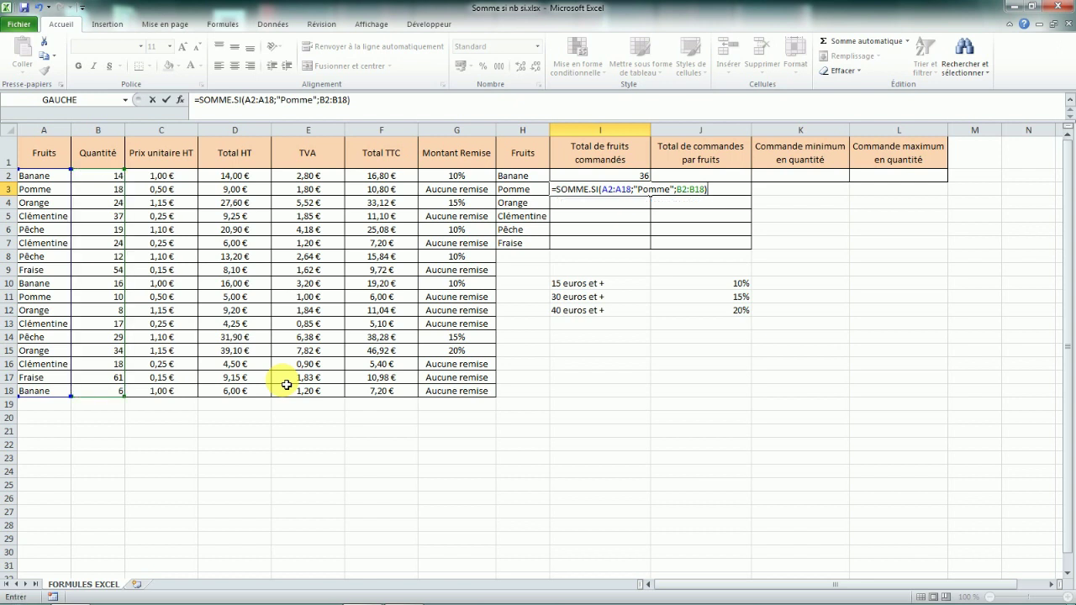
key(Return)
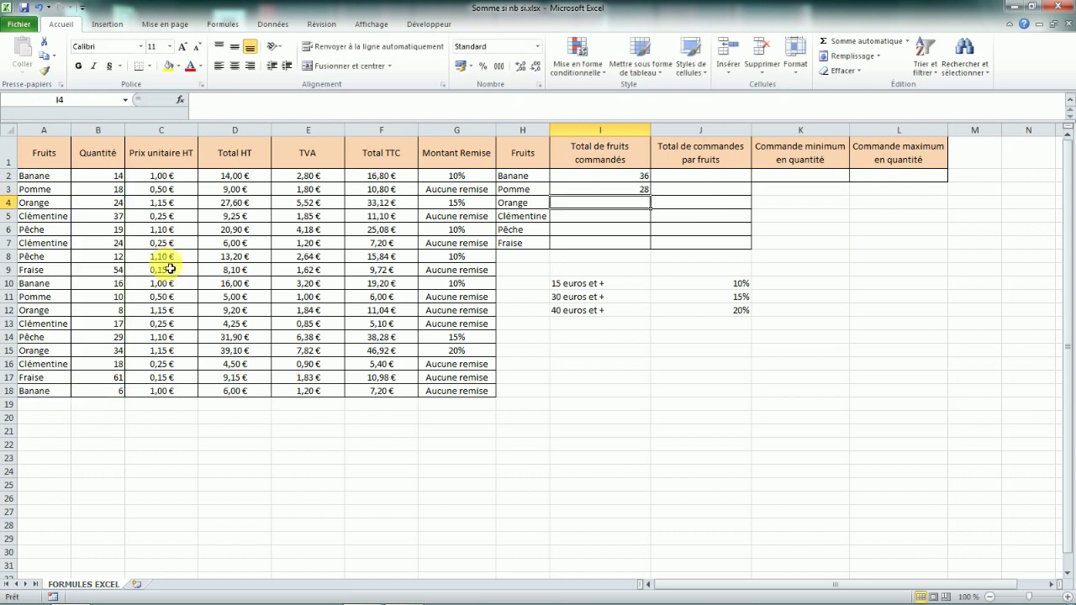
Step: Copy the text of the I3 formula with its ranges unshifted into cells I4, I5, I6 and I7
click(104, 191)
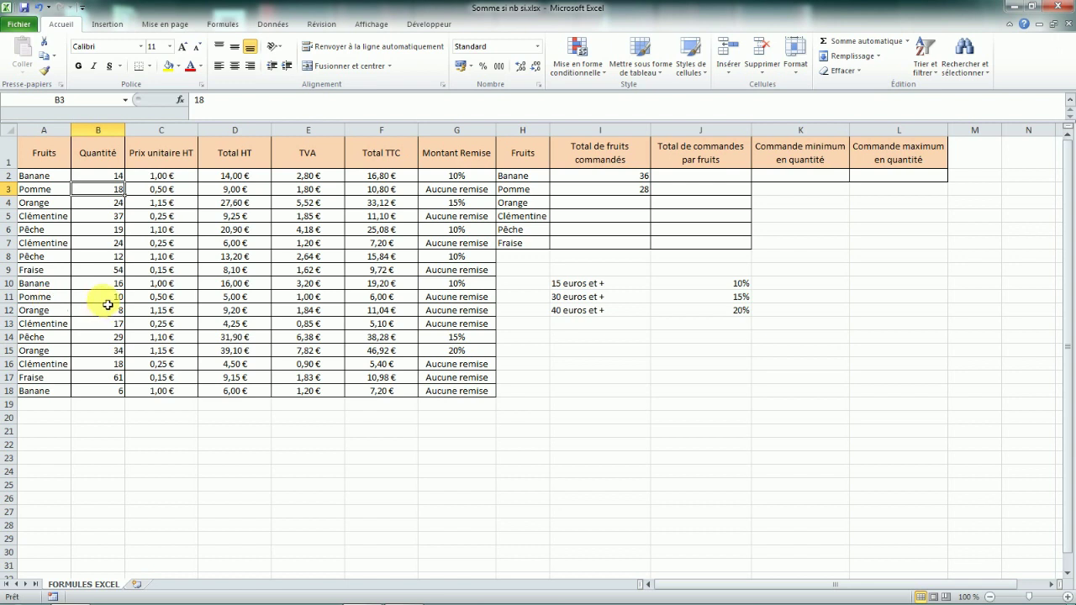
click(621, 194)
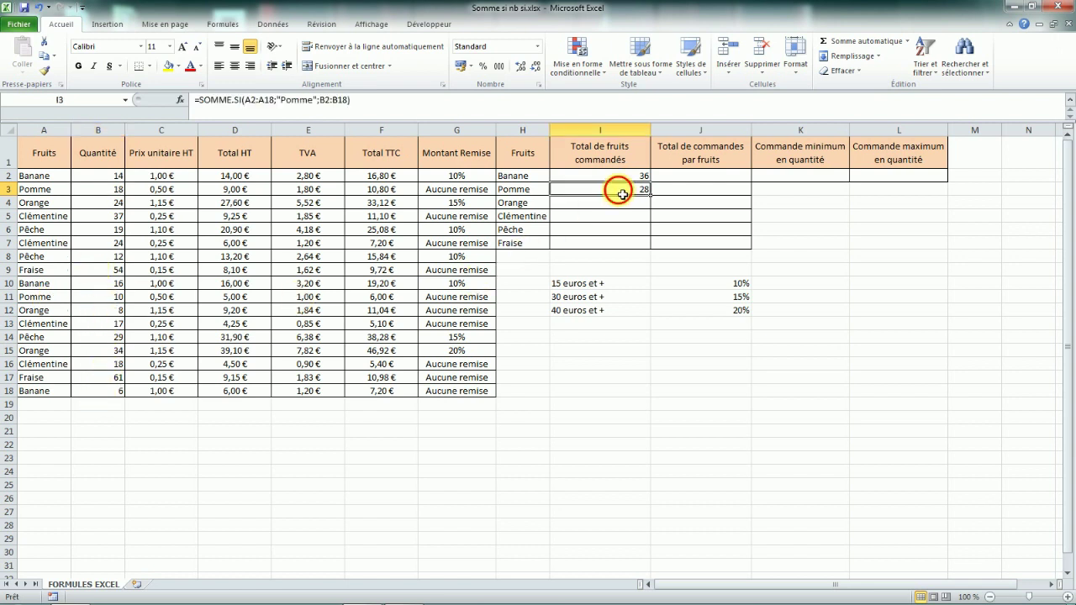
click(370, 102)
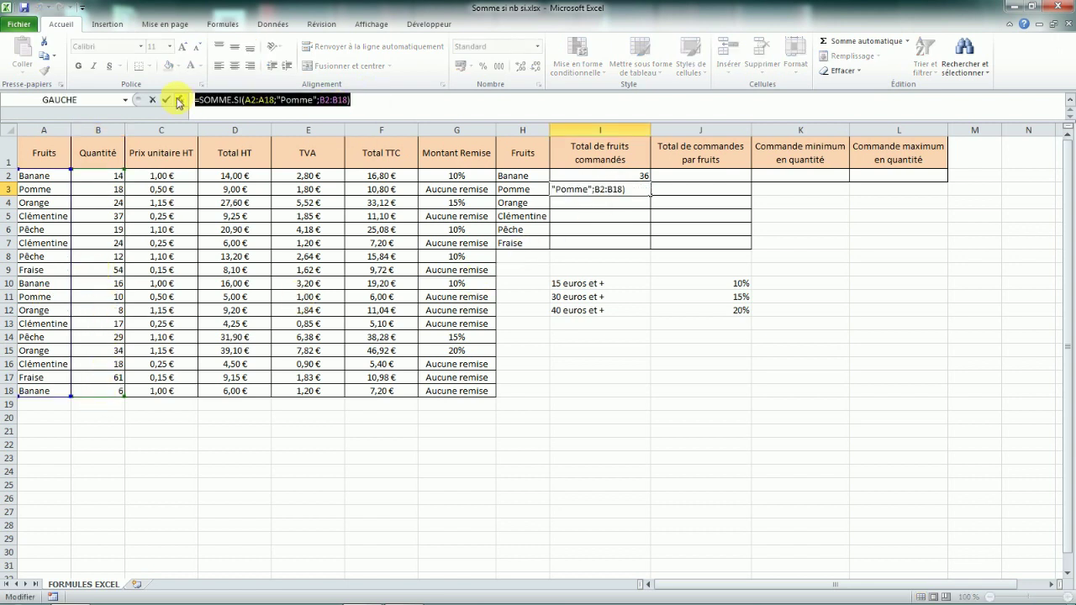
key(Return)
key(ctrl+v)
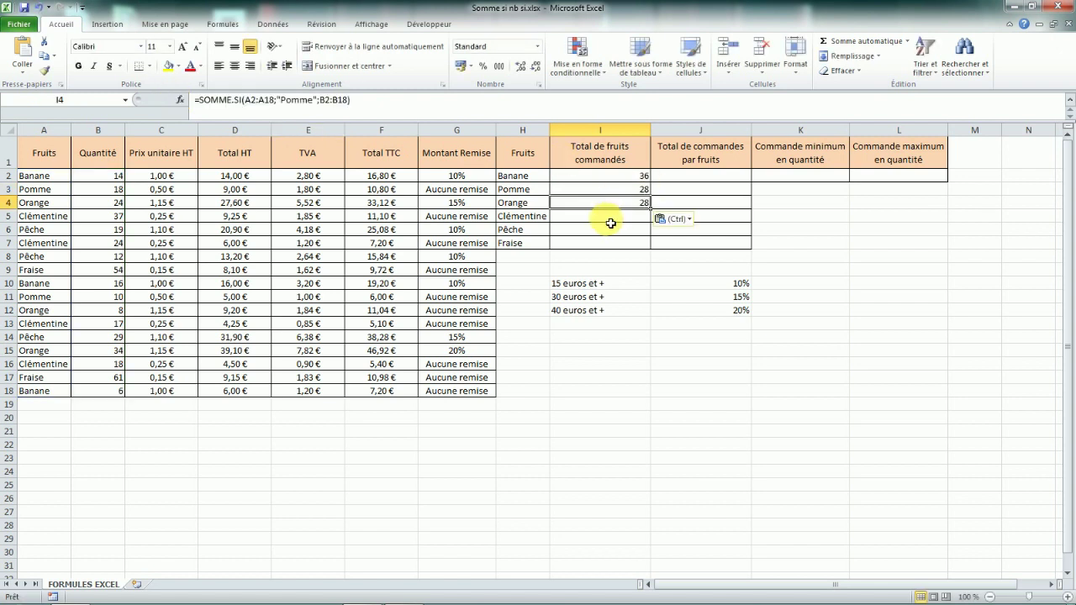
click(603, 220)
key(ctrl+v)
click(610, 234)
key(ctrl+v)
click(613, 244)
key(ctrl+v)
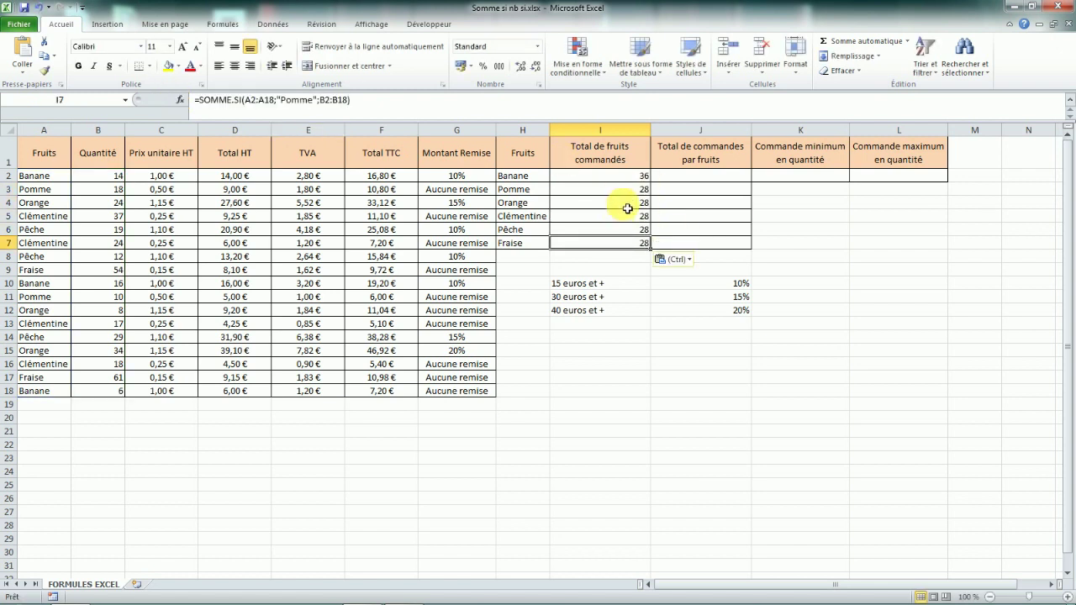
Step: Change the criterion in the I4 formula to "Orange"
click(600, 202)
double_click(296, 100)
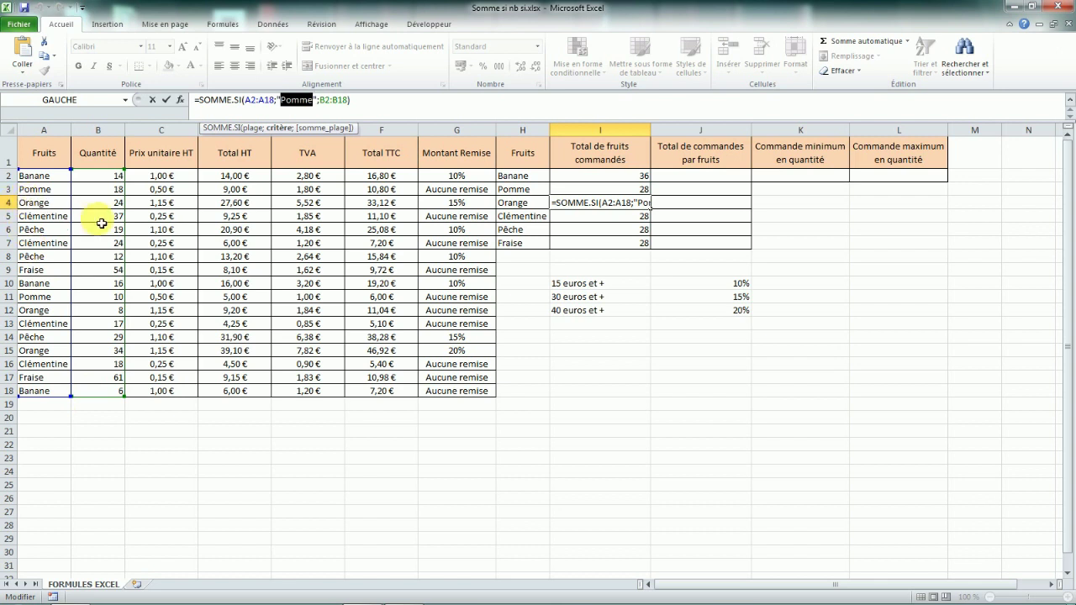
text(Orange)
key(Return)
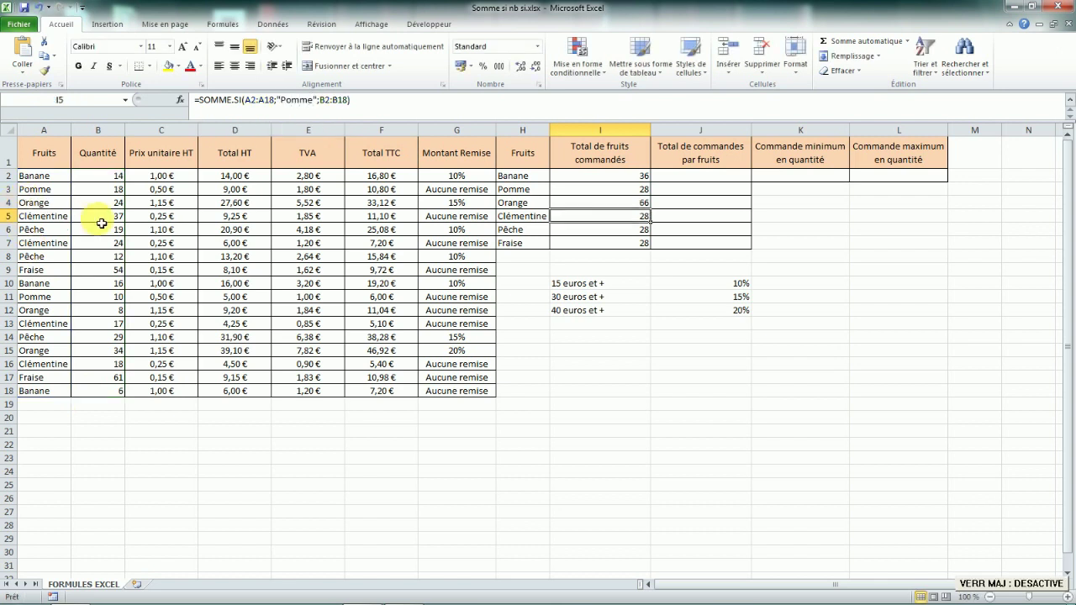
Step: Change the criterion in the I5 formula to "Clémentine"
drag(280, 102, 313, 101)
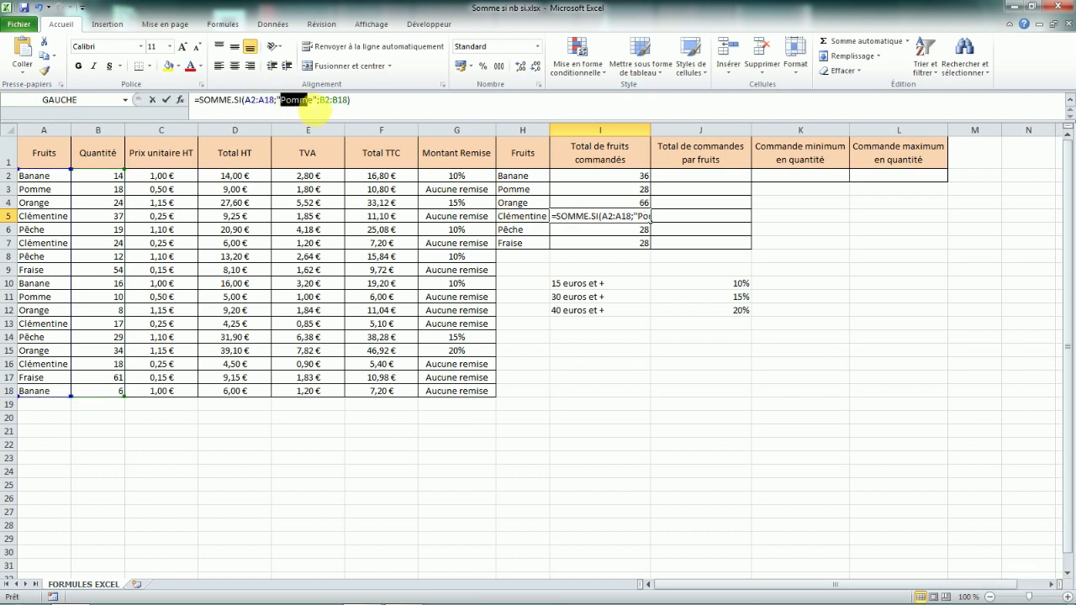
key(Caps_Lock)
text(Clémentin)
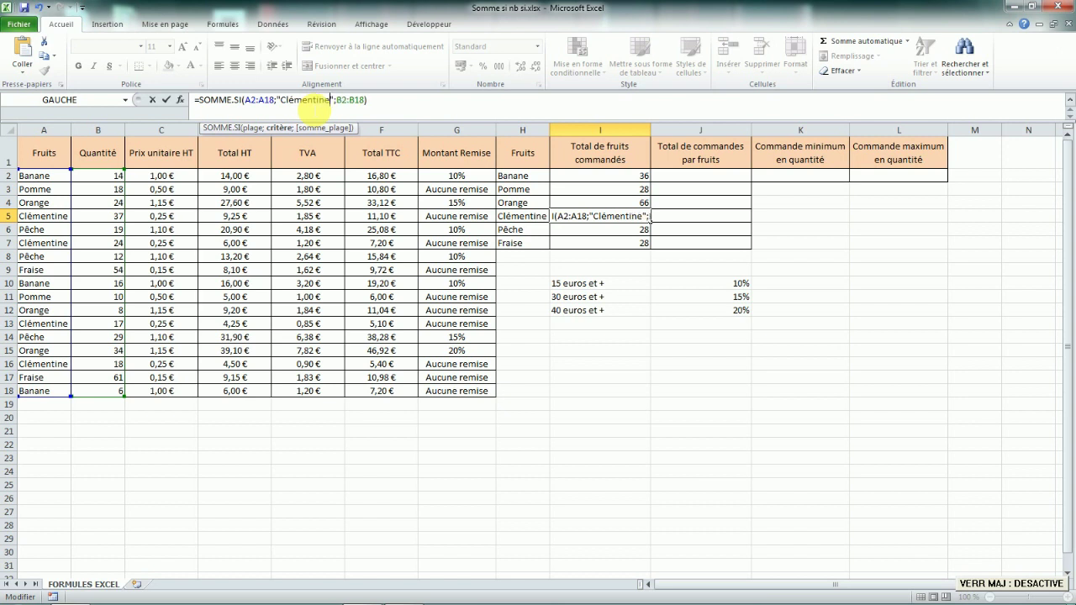
key(Return)
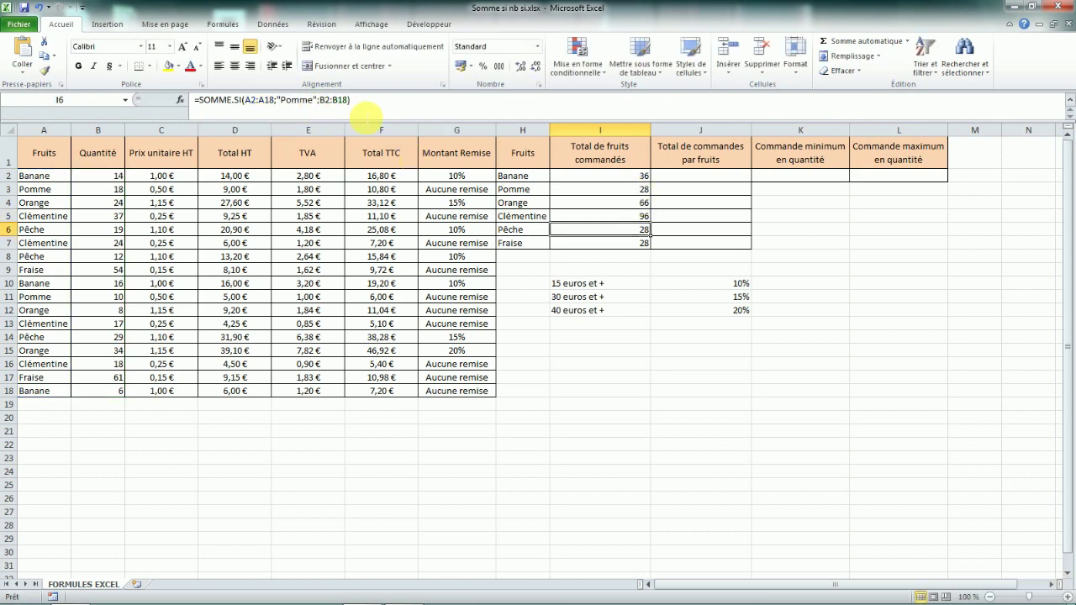
Step: Change the criterion in the I6 formula to "Pêche"
drag(281, 101, 290, 102)
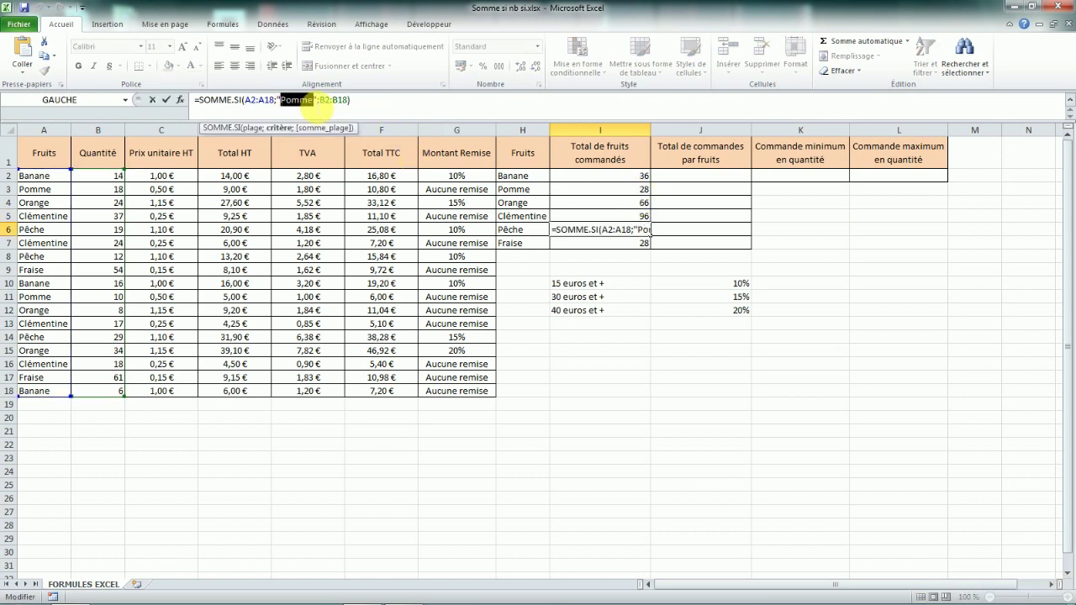
key(Caps_Lock)
text(Pêche)
key(Return)
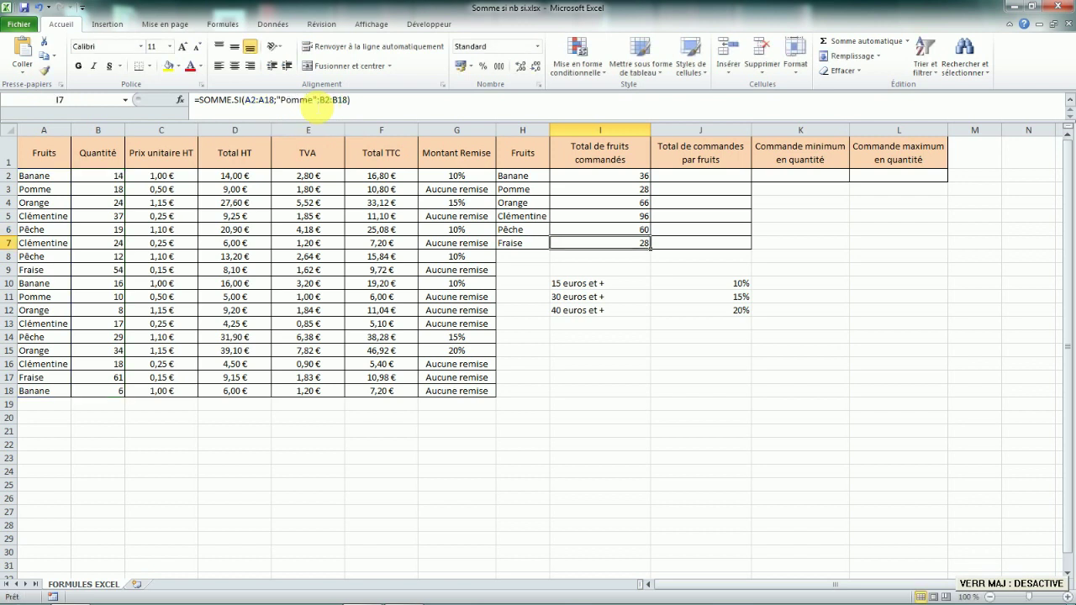
Step: Change the criterion in the I7 formula to "Fraise"
drag(281, 102, 309, 101)
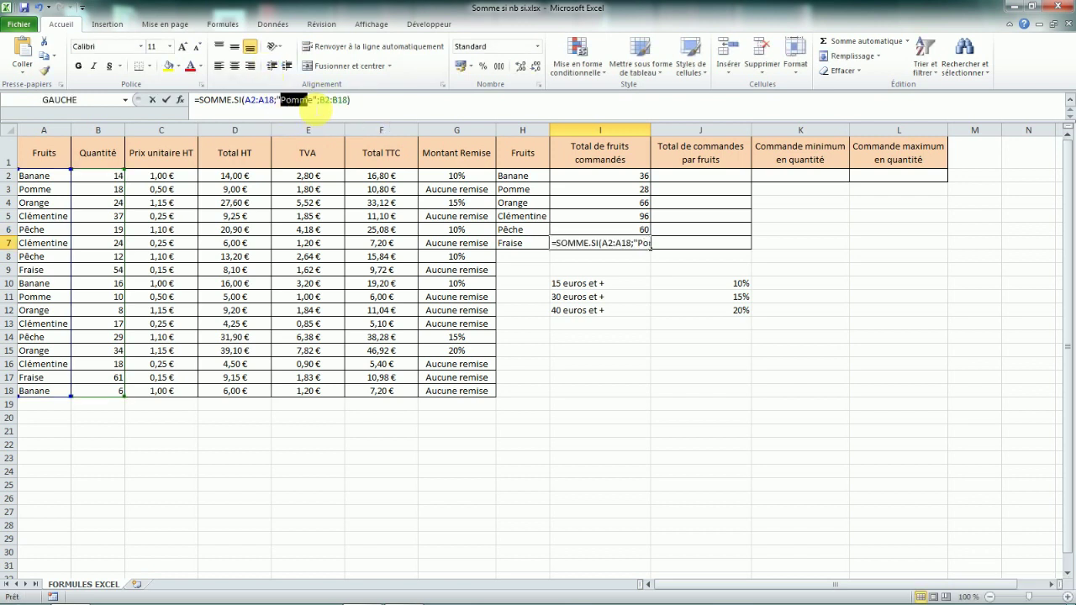
key(Caps_Lock)
text(F)
key(Caps_Lock)
text(raise)
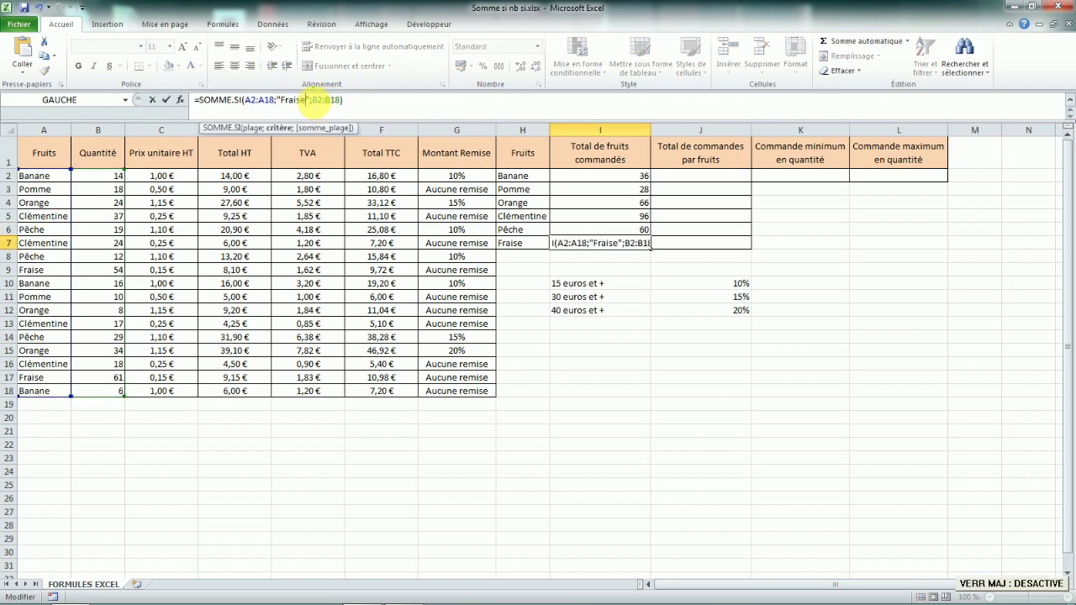
key(Return)
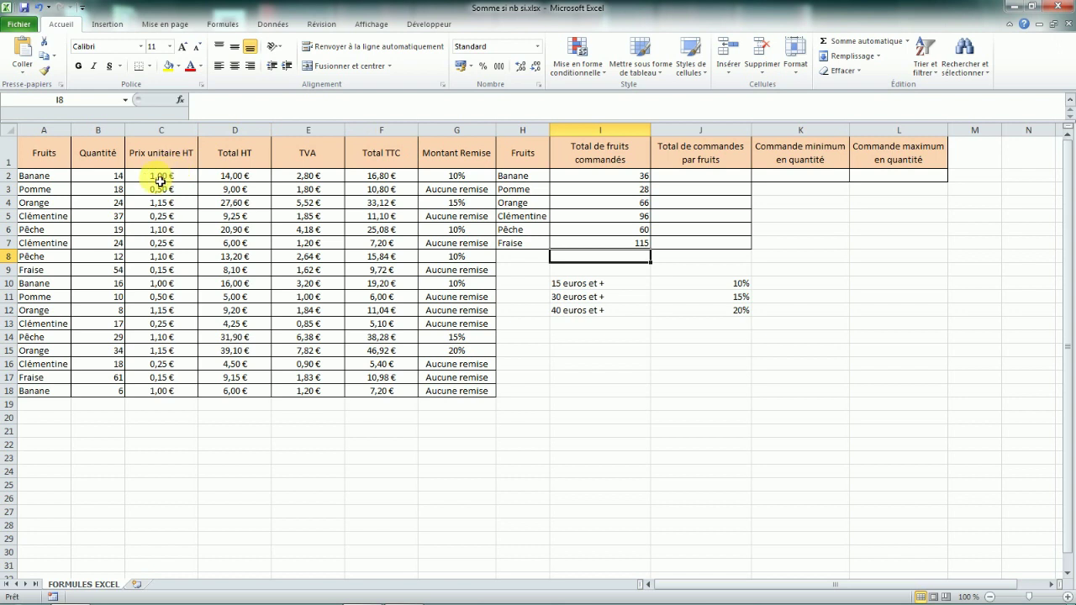
click(96, 179)
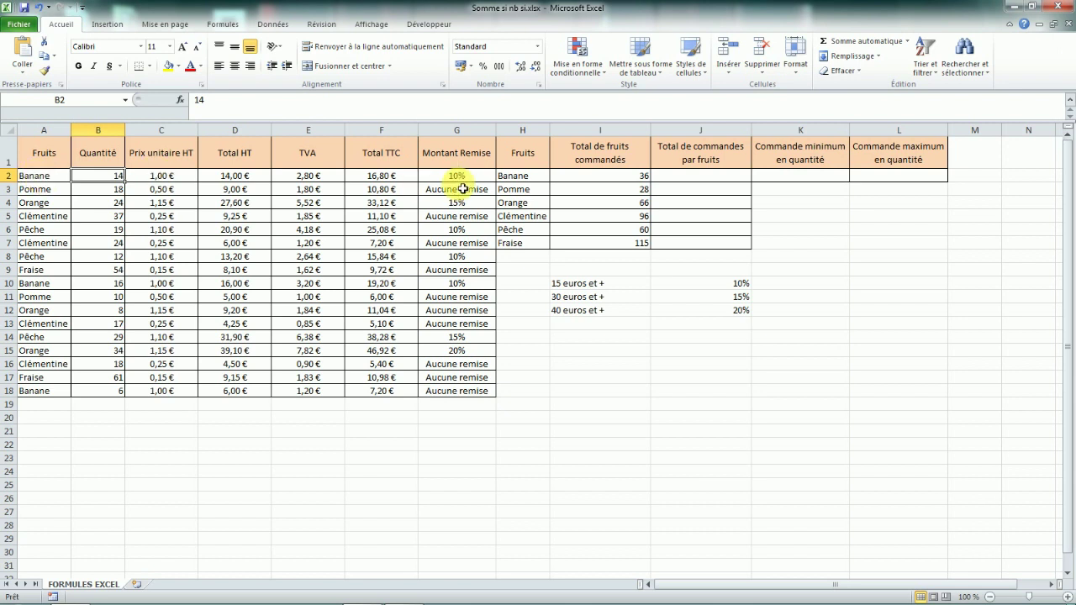
click(585, 177)
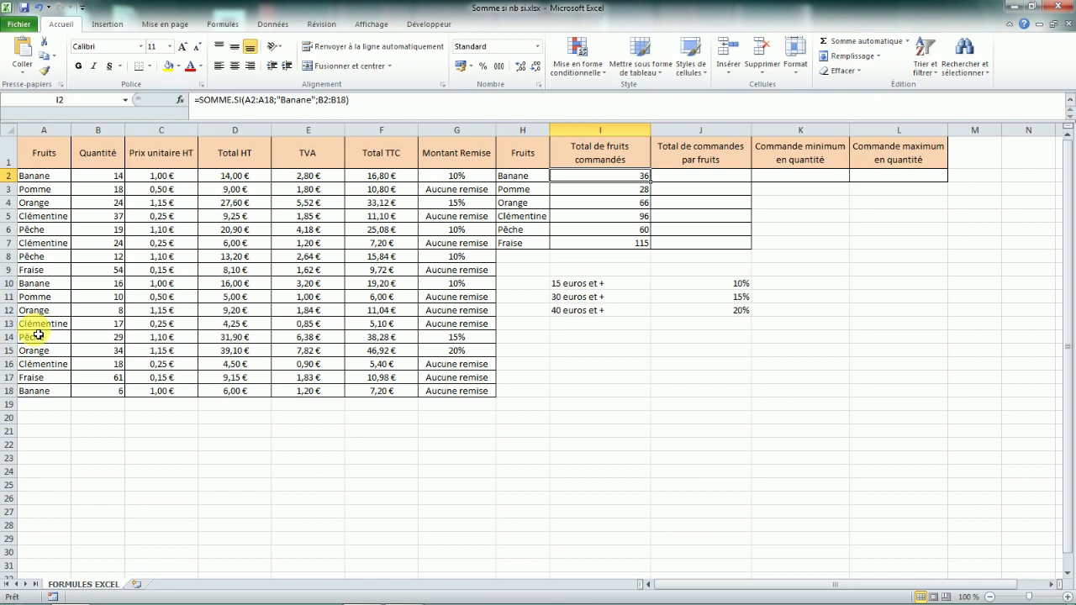
Step: Enter =NB.SI(A2:A18;"Banane") in J2 to count the banana orders
click(698, 179)
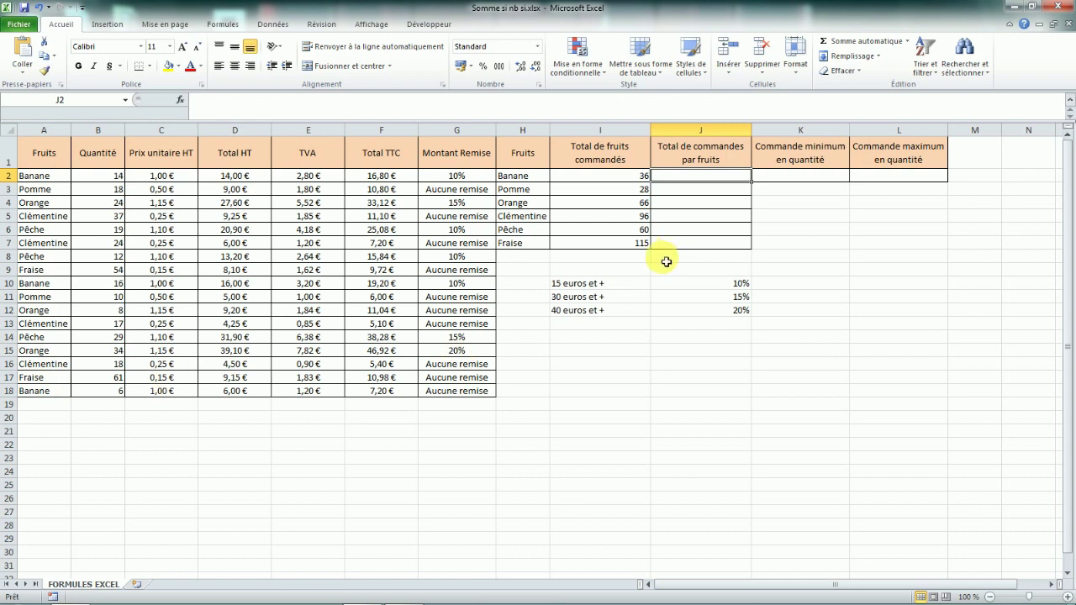
text(=)
key(Caps_Lock)
text(NB.SI)
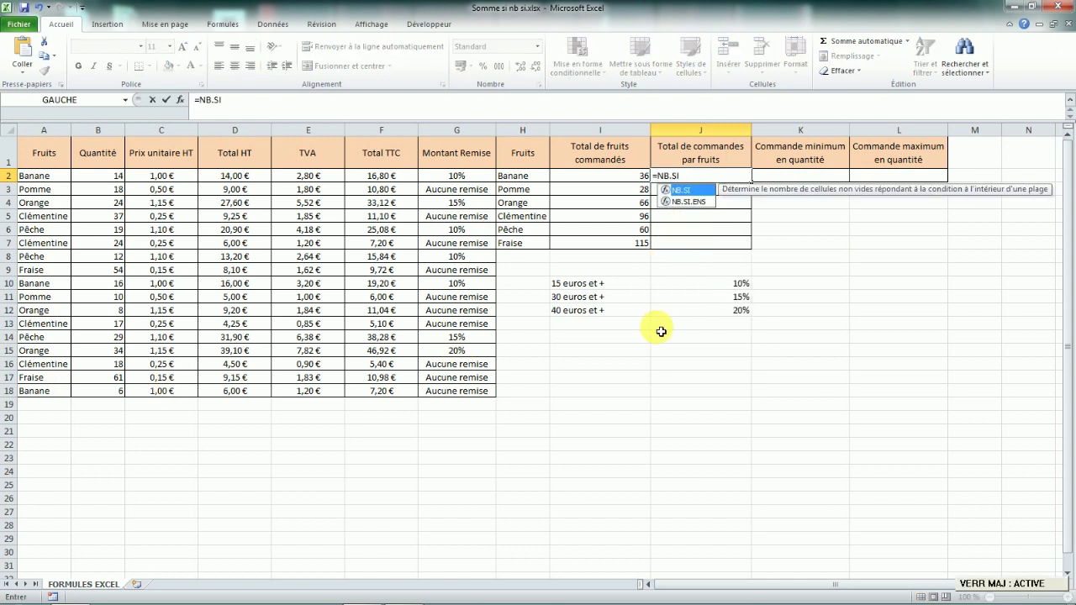
key(Caps_Lock)
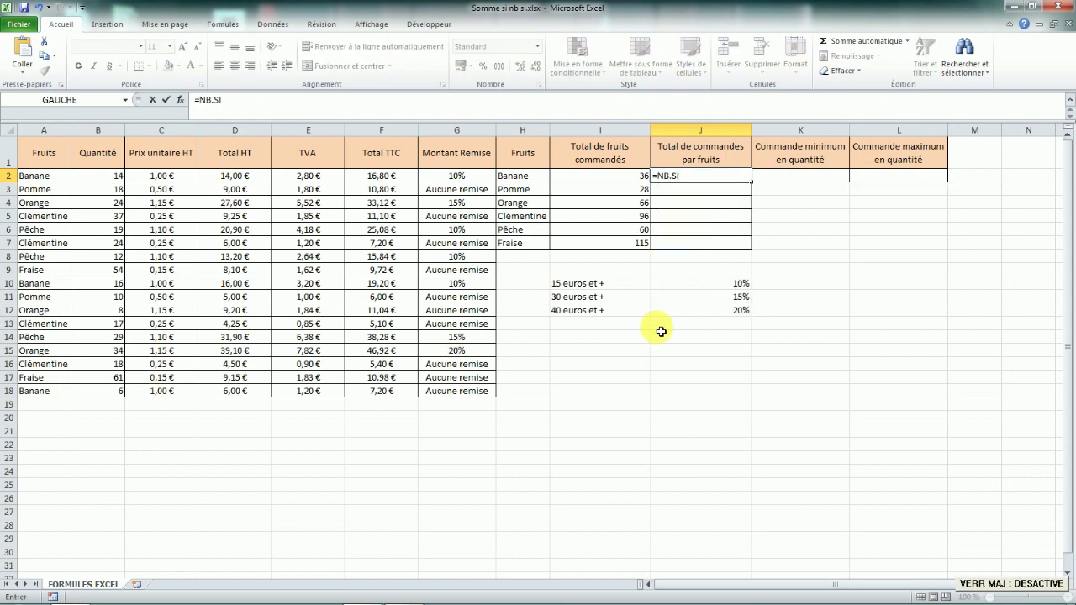
text(()
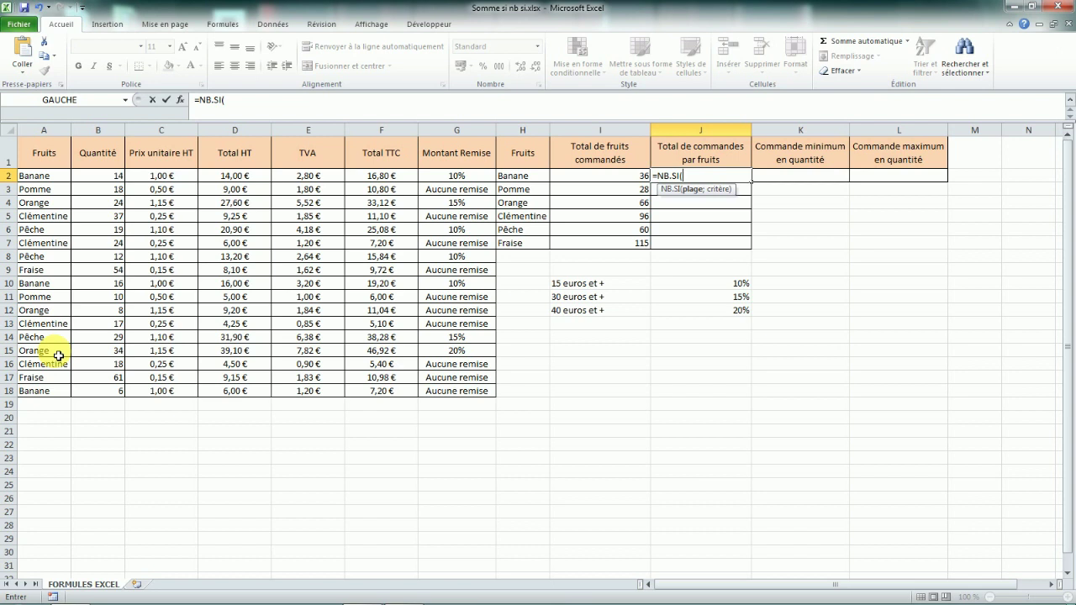
drag(55, 171, 50, 391)
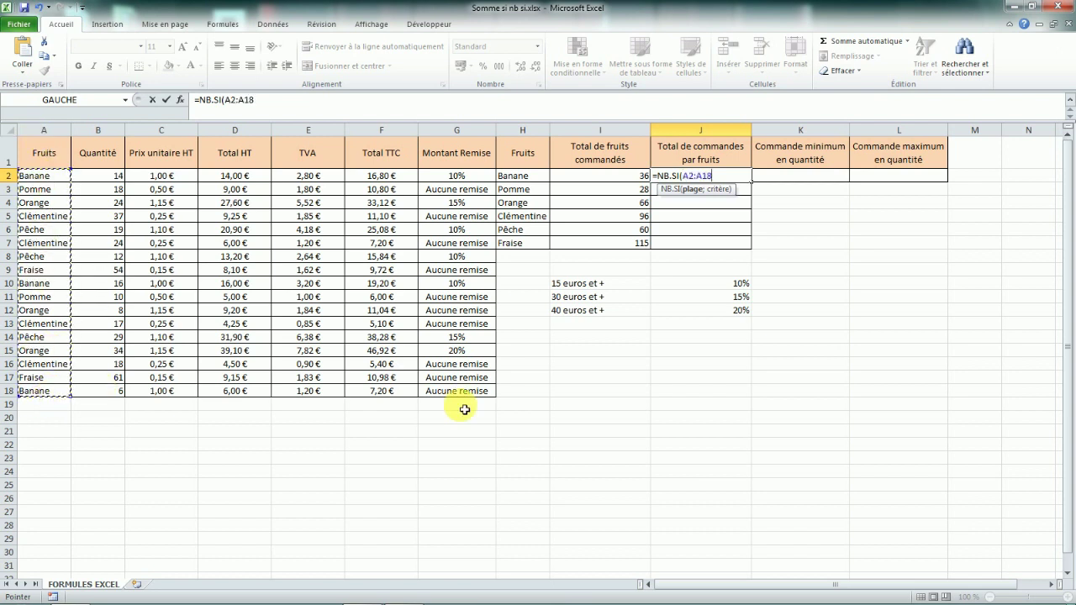
text(;")
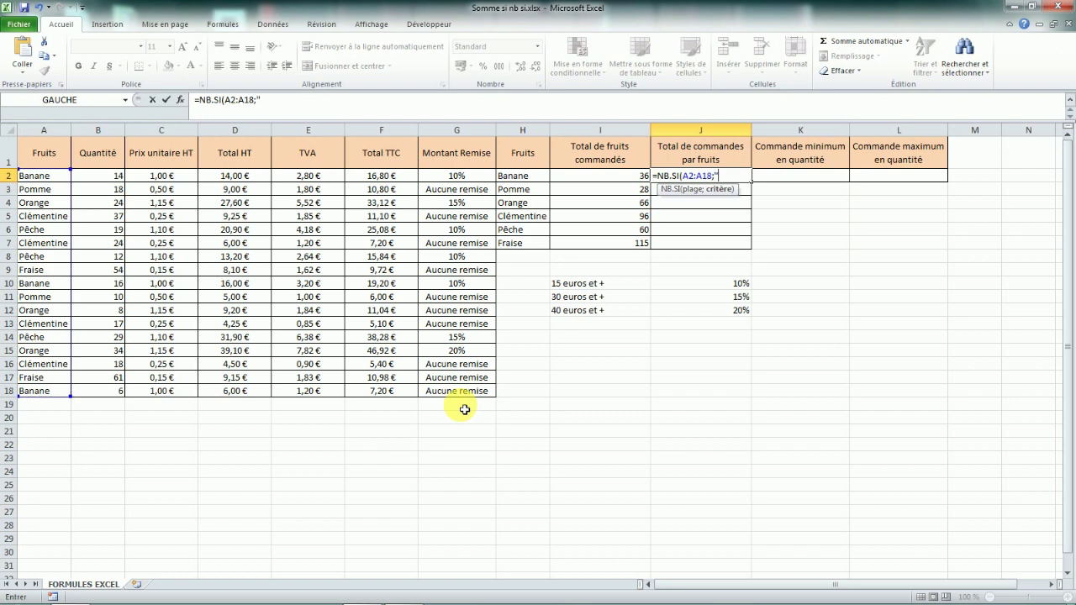
text(B)
key(Caps_Lock)
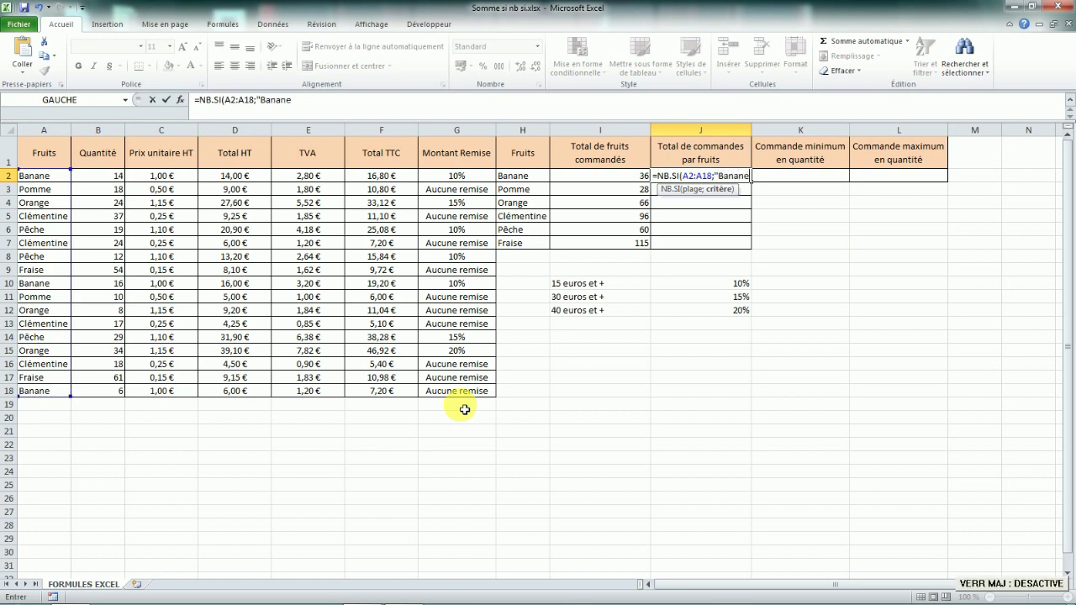
text(anane"))
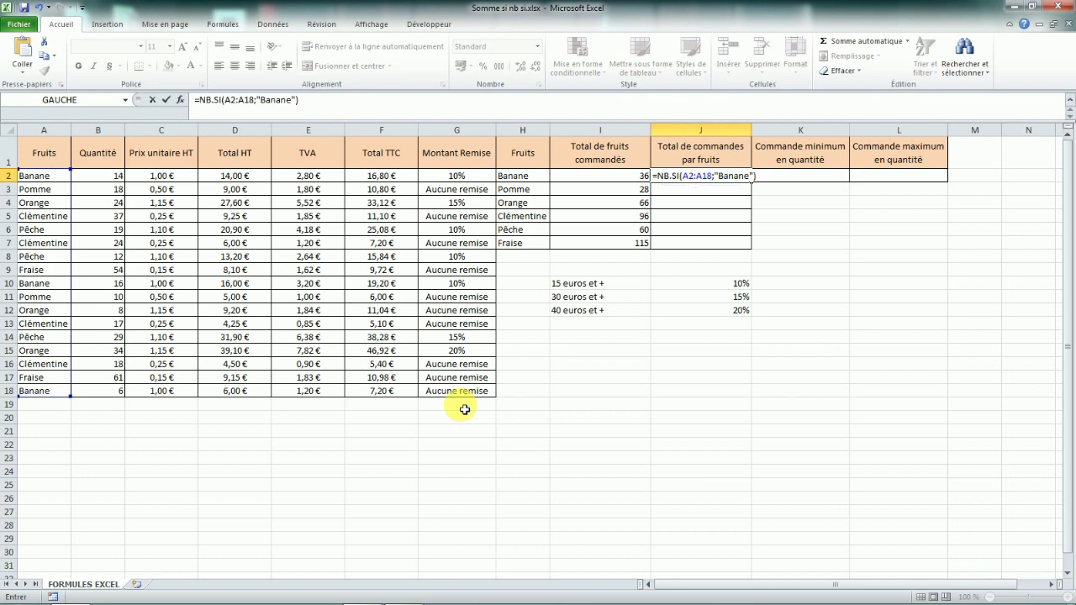
key(Return)
Step: Copy the J2 formula down to J7 and check the ranges in the copied formulas
click(731, 175)
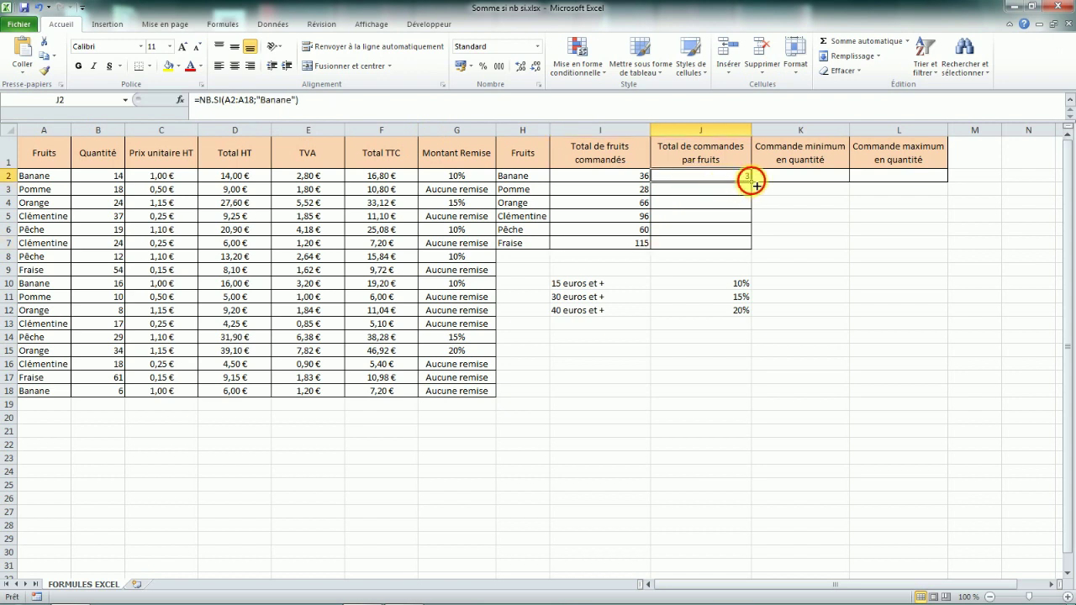
drag(754, 184, 756, 245)
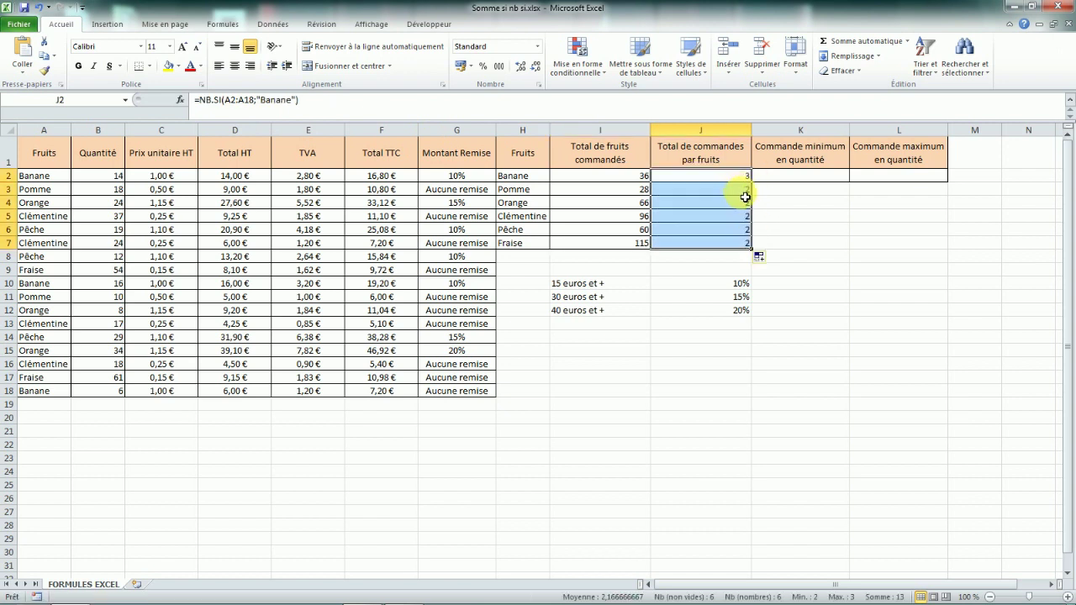
click(740, 178)
click(698, 178)
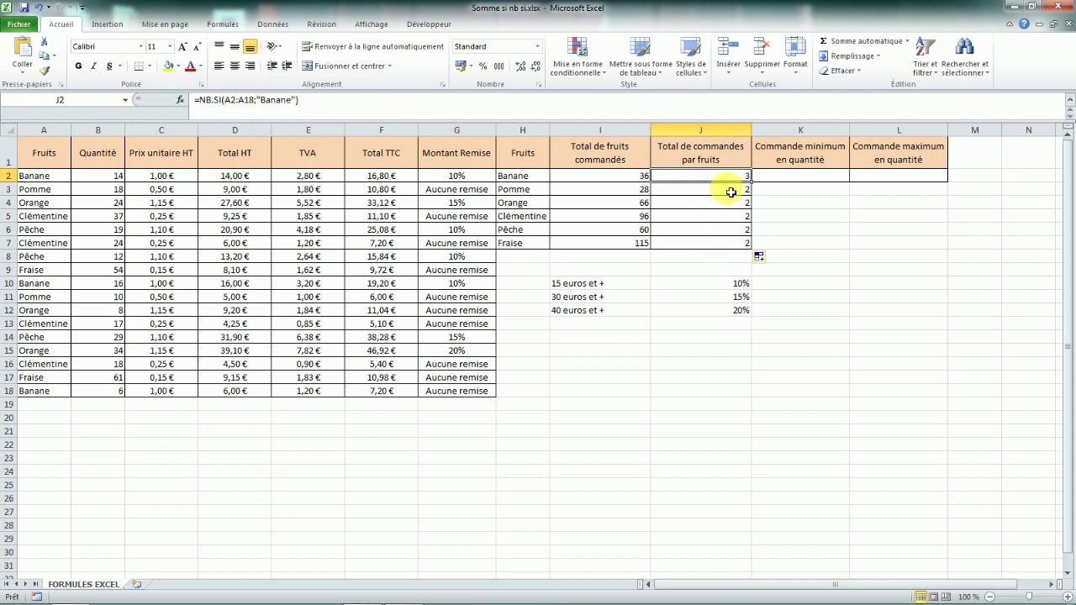
click(729, 190)
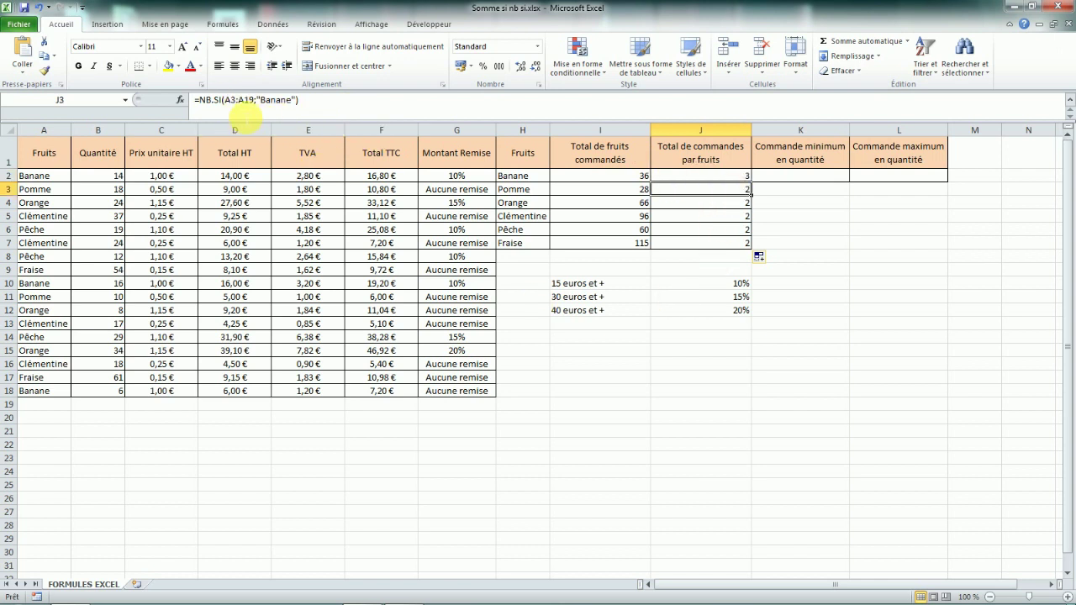
click(701, 208)
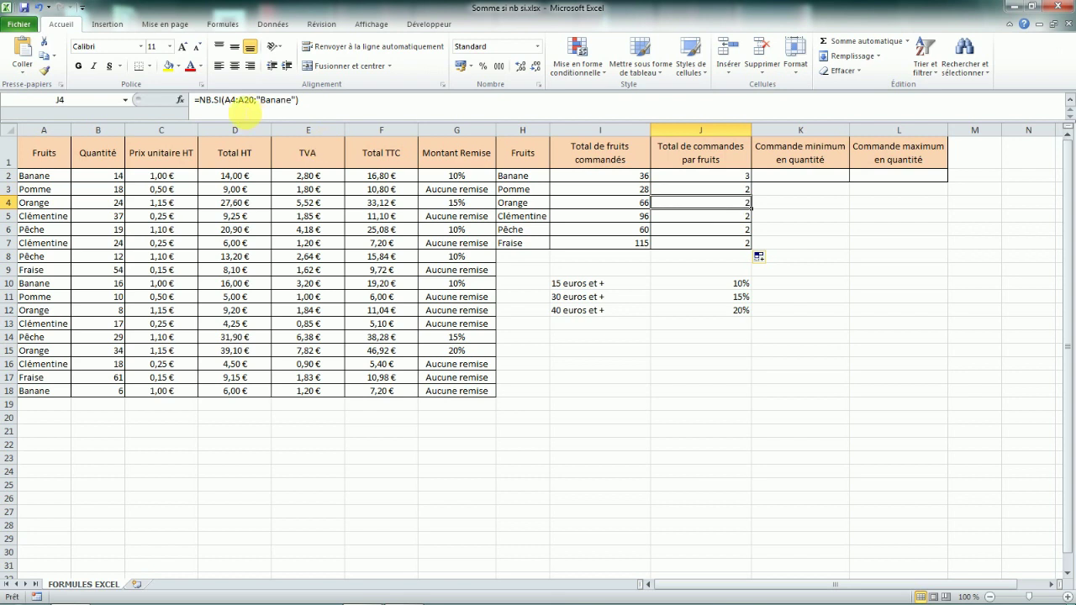
click(683, 223)
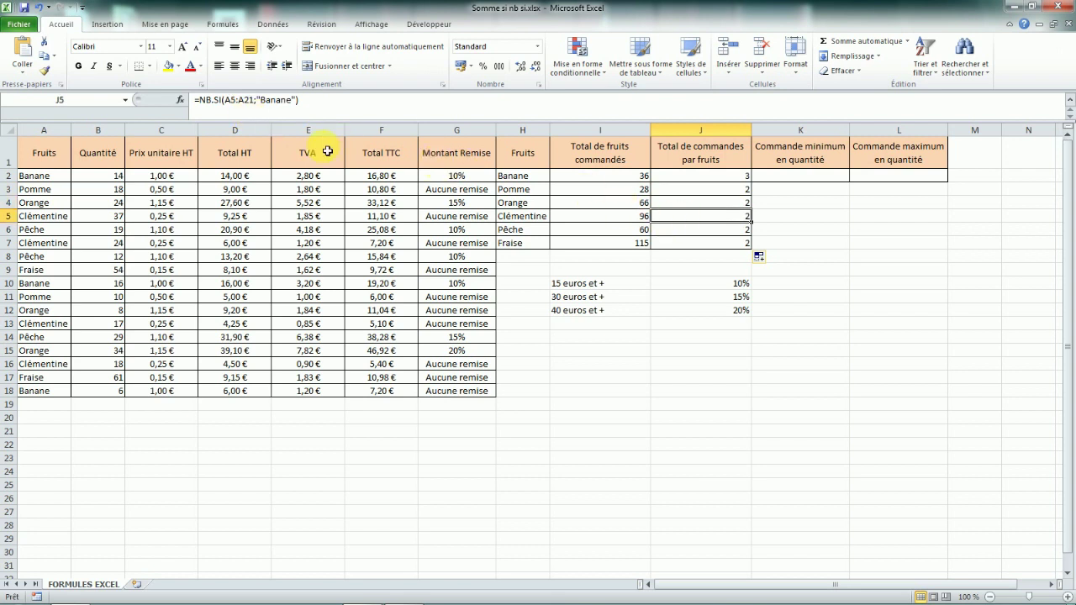
Step: Make the range in the J2 formula absolute as $A$2:$A$18 and copy the formula down to J7
click(716, 176)
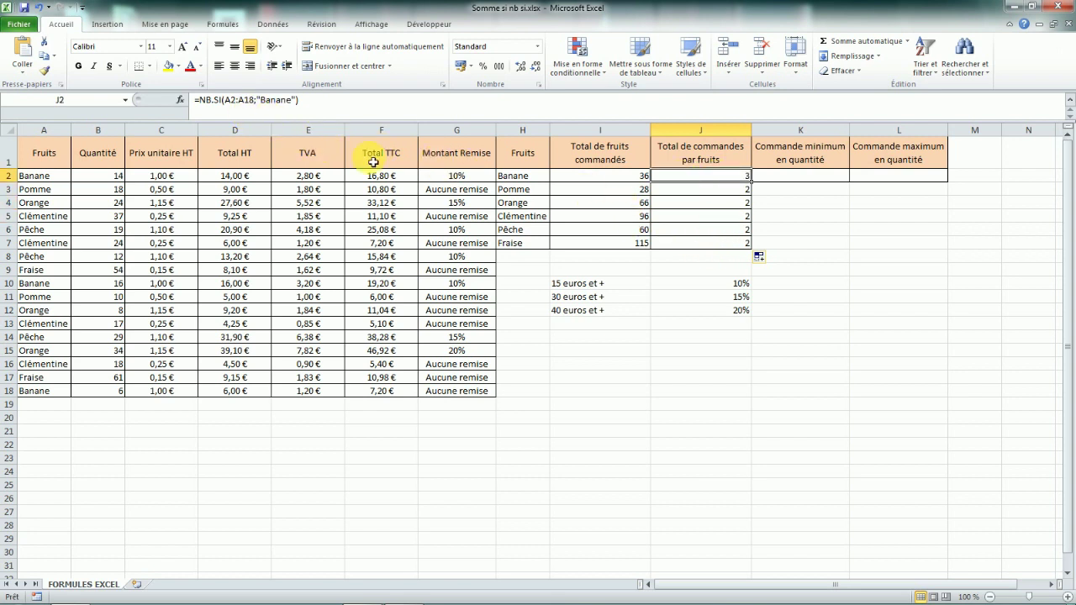
click(227, 100)
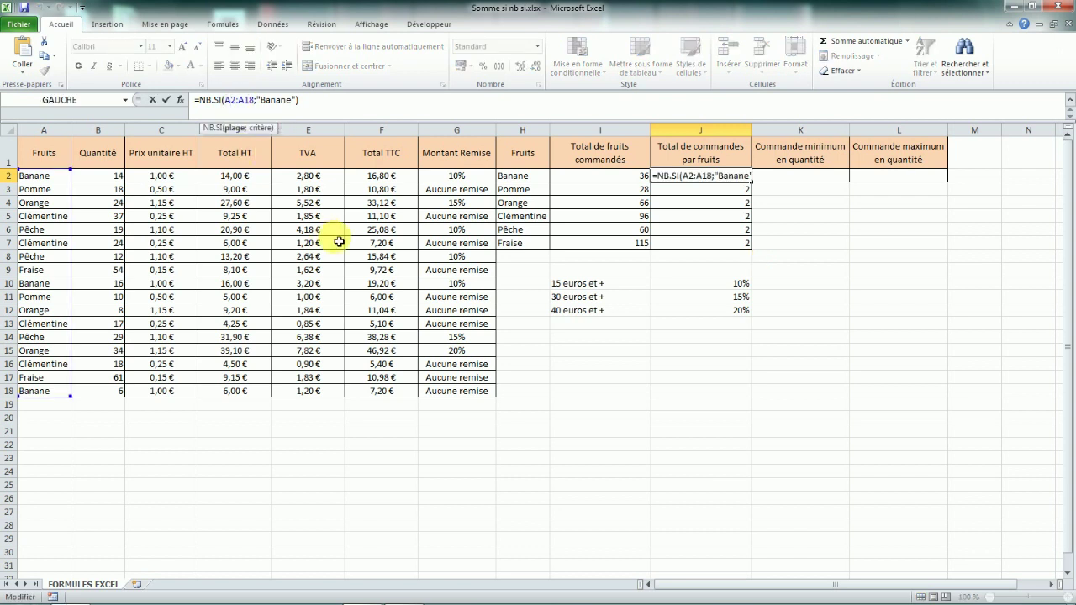
key(F4)
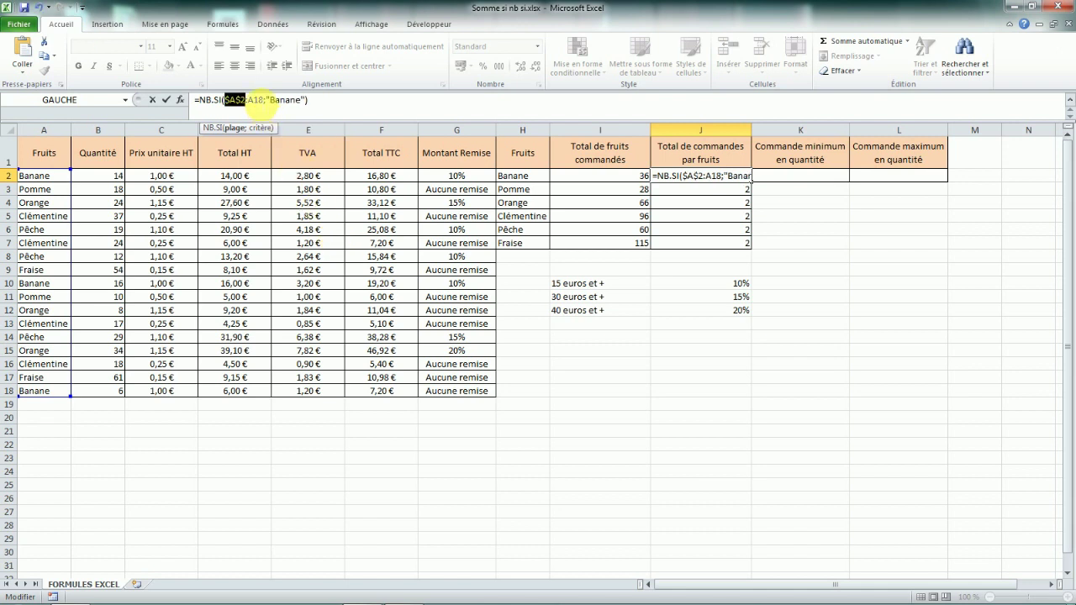
click(256, 100)
key(F4)
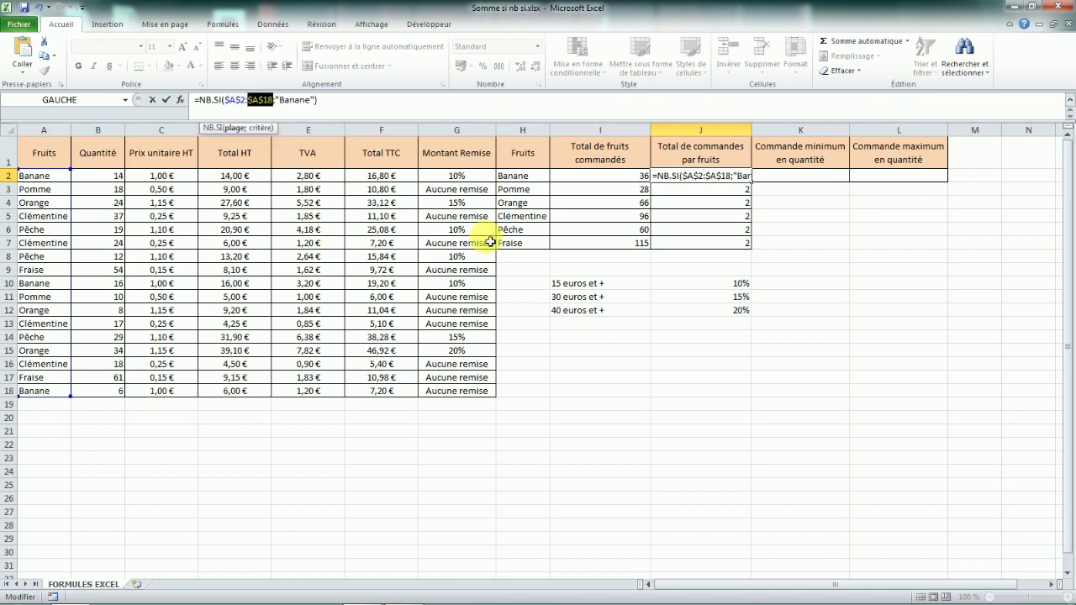
key(ctrl+Return)
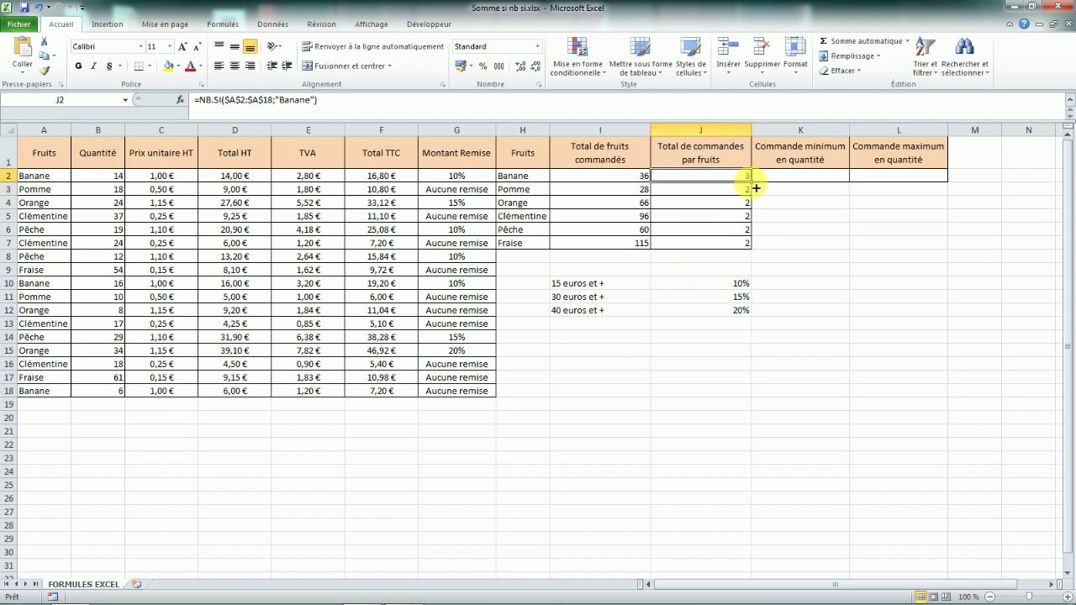
double_click(756, 187)
Step: Change the criterion in the J3 formula to "Pomme"
click(710, 191)
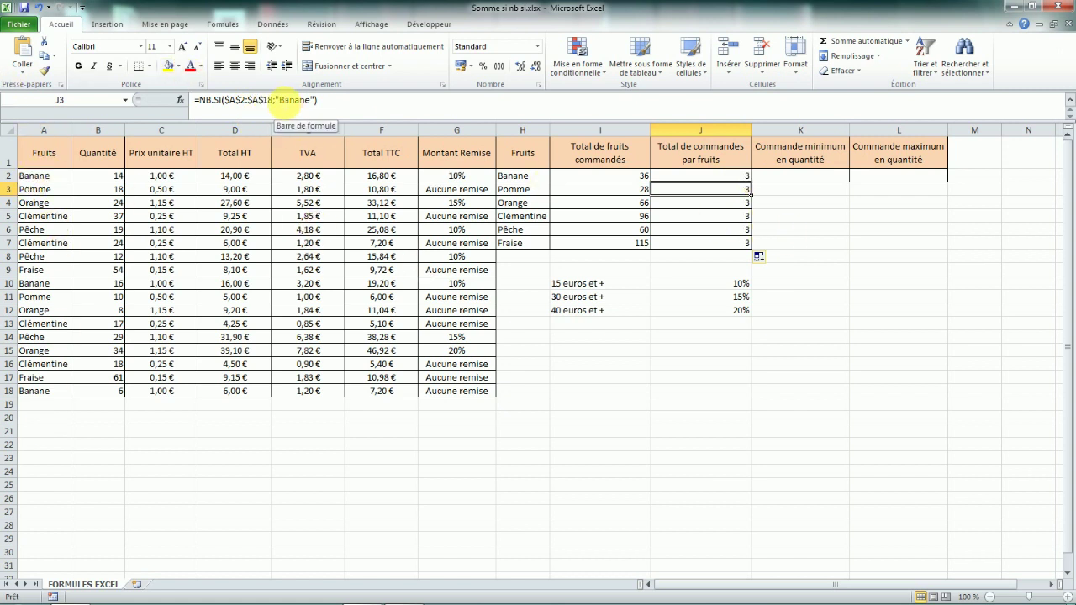
double_click(298, 99)
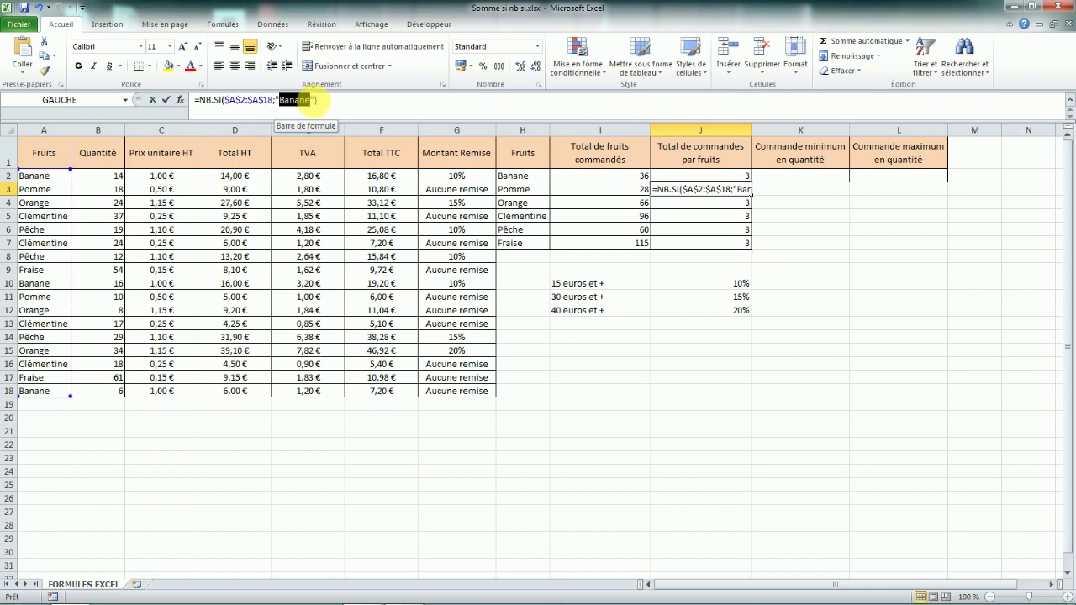
text(P)
key(Caps_Lock)
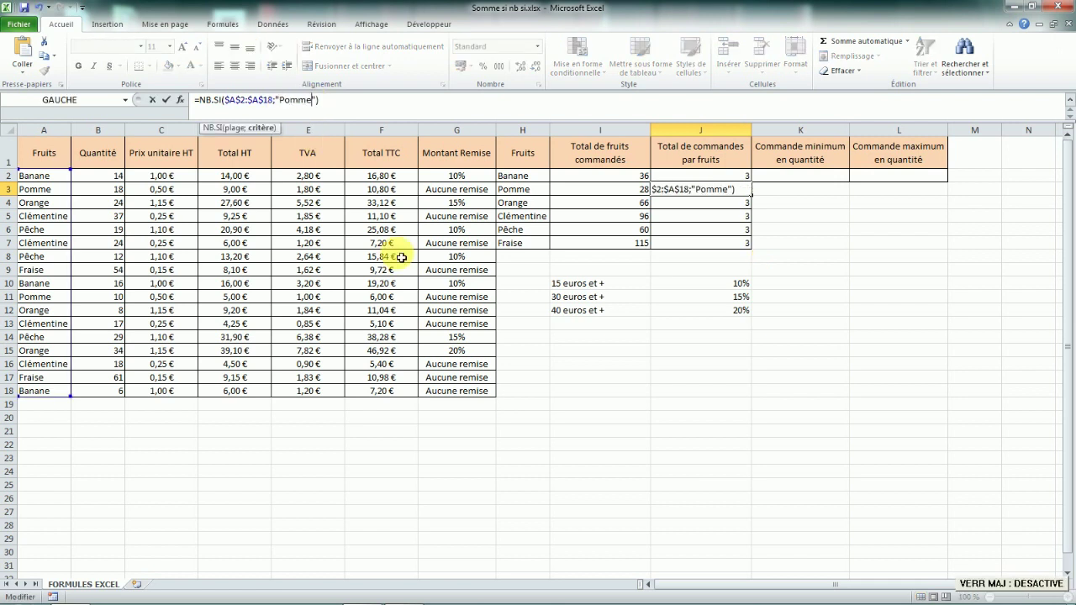
text(omme)
key(Return)
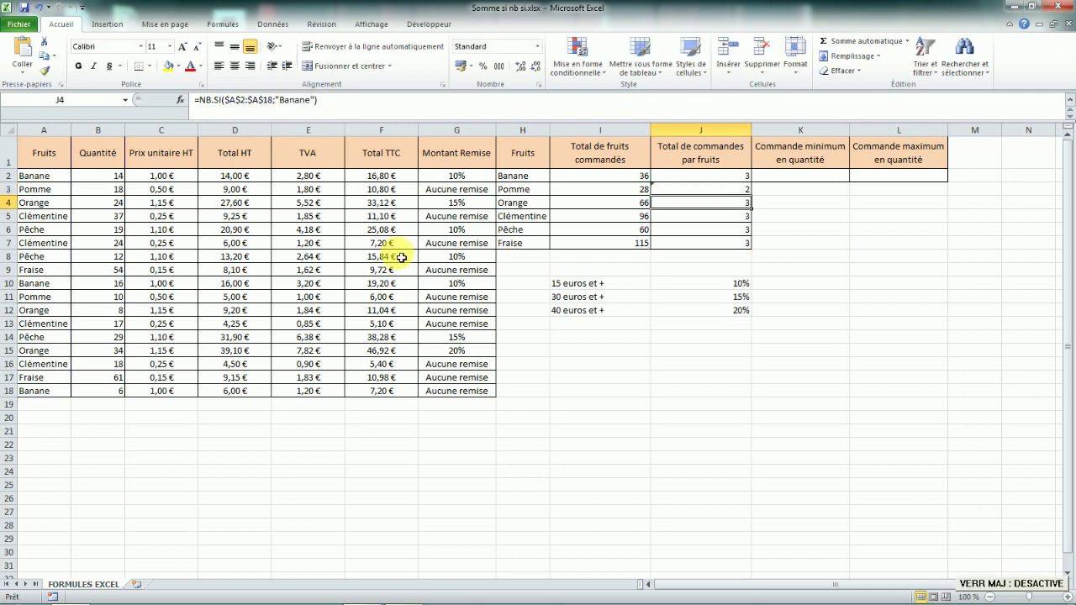
click(617, 193)
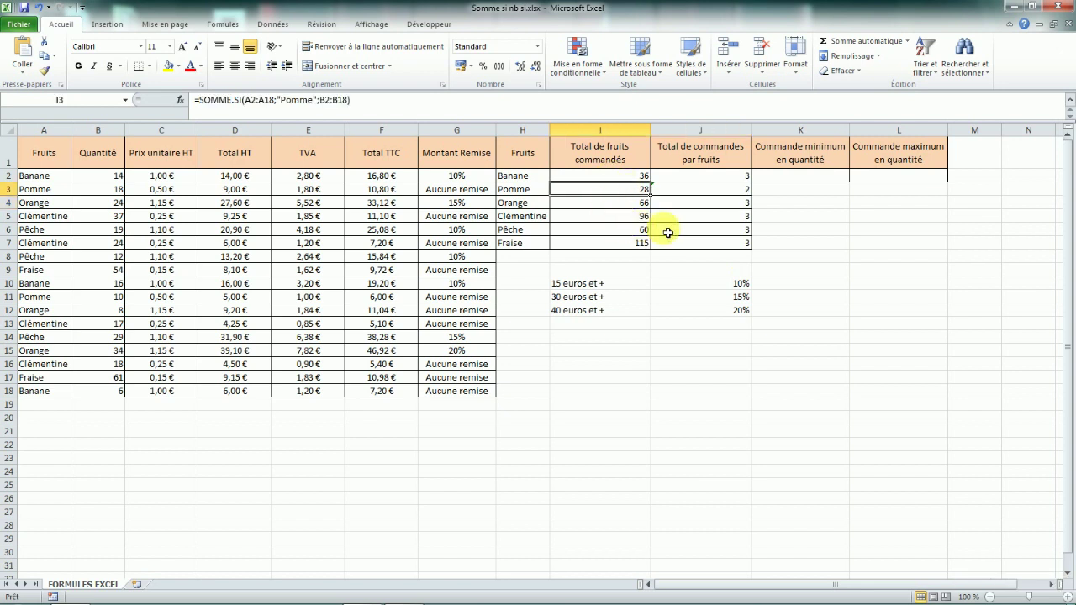
click(745, 174)
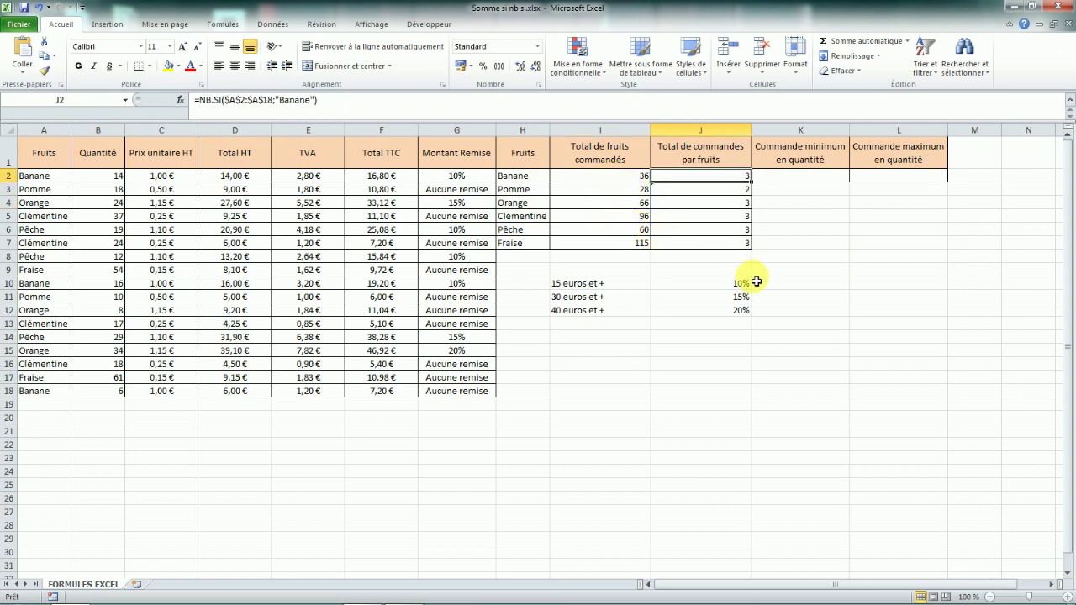
click(735, 189)
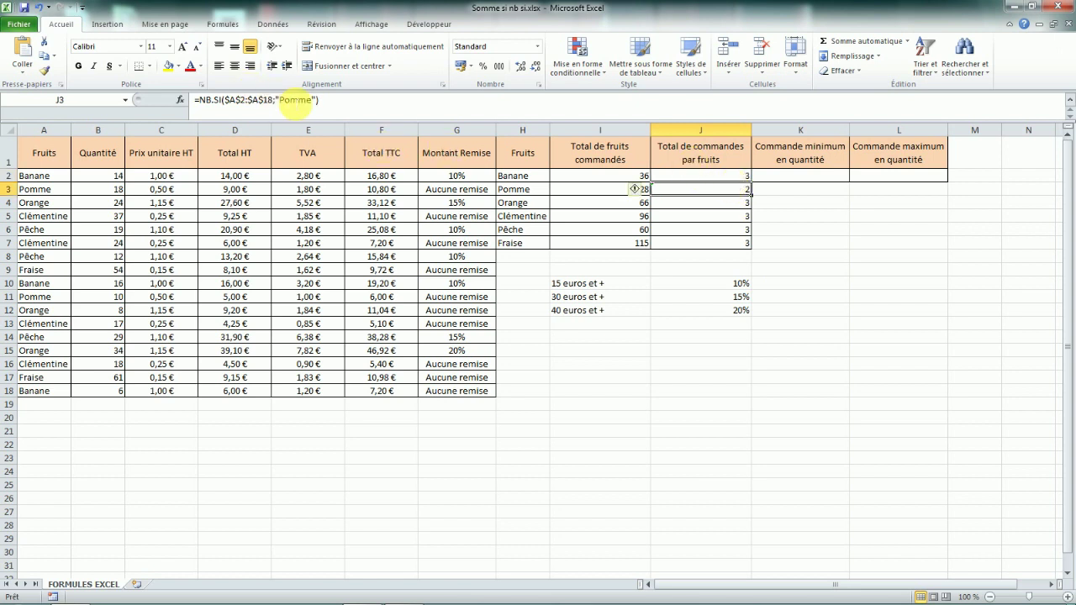
Step: Change the criterion in the J4 formula to "Orange"
click(720, 206)
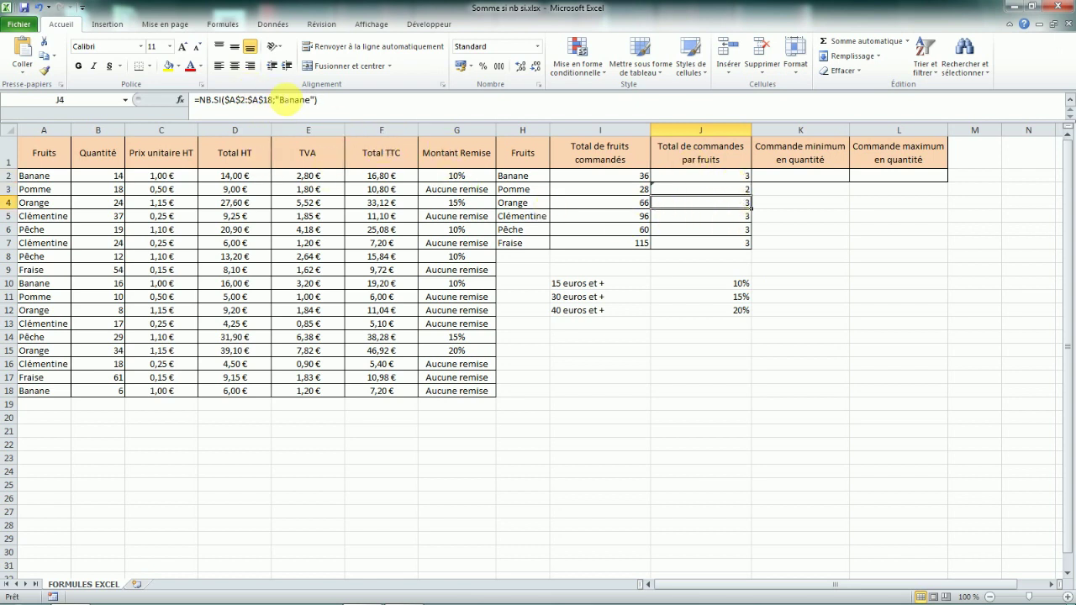
double_click(290, 100)
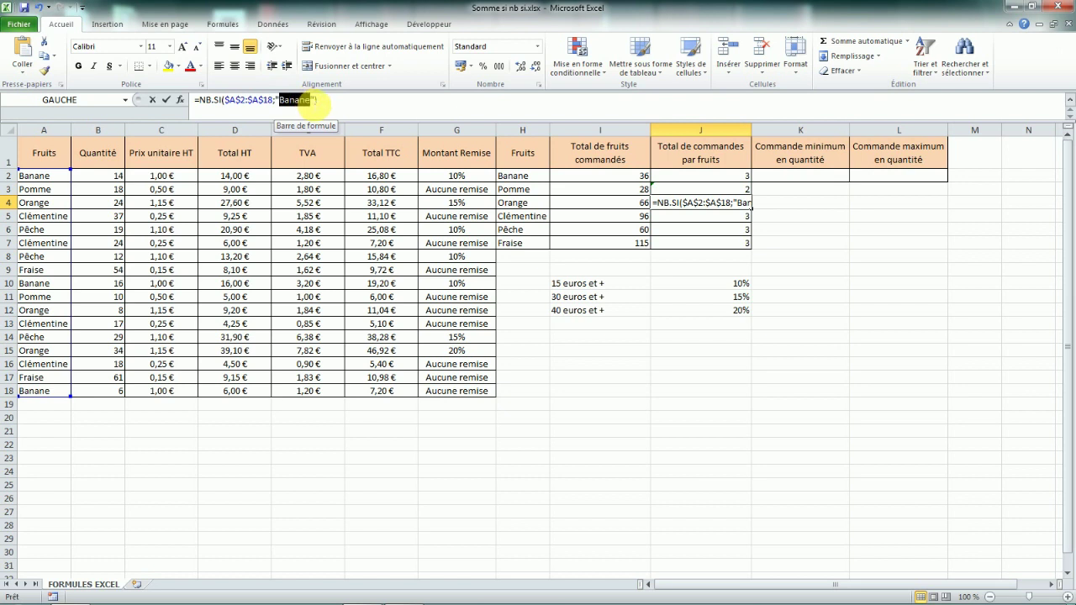
text(Orang)
key(Return)
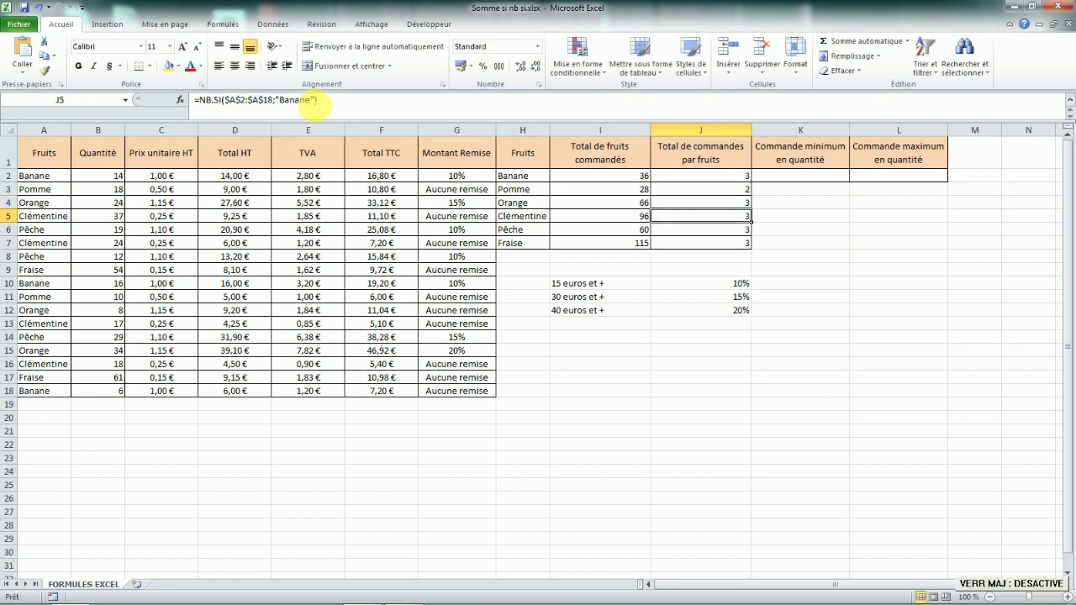
Step: Change the criterion in the J5 formula to "Clémentine"
drag(280, 101, 300, 100)
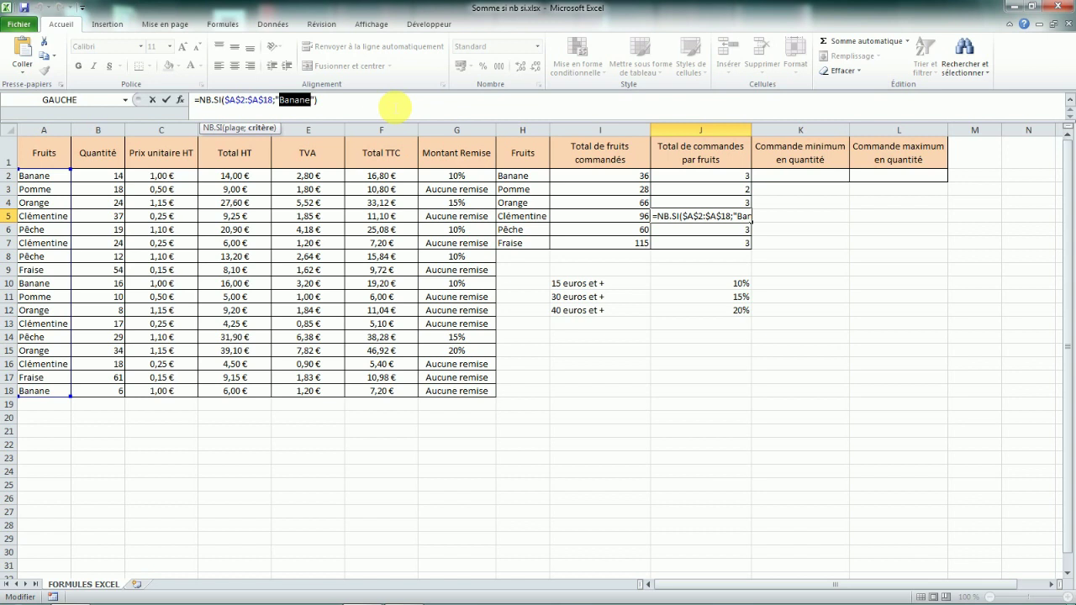
key(Caps_Lock)
text(C)
key(Caps_Lock)
text(lémenti)
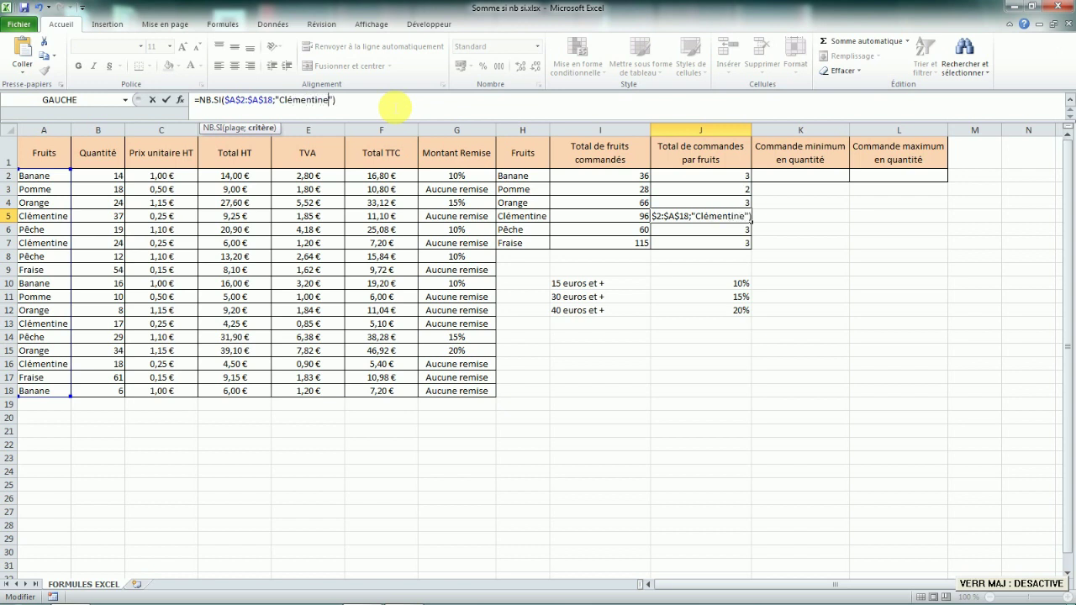
key(Return)
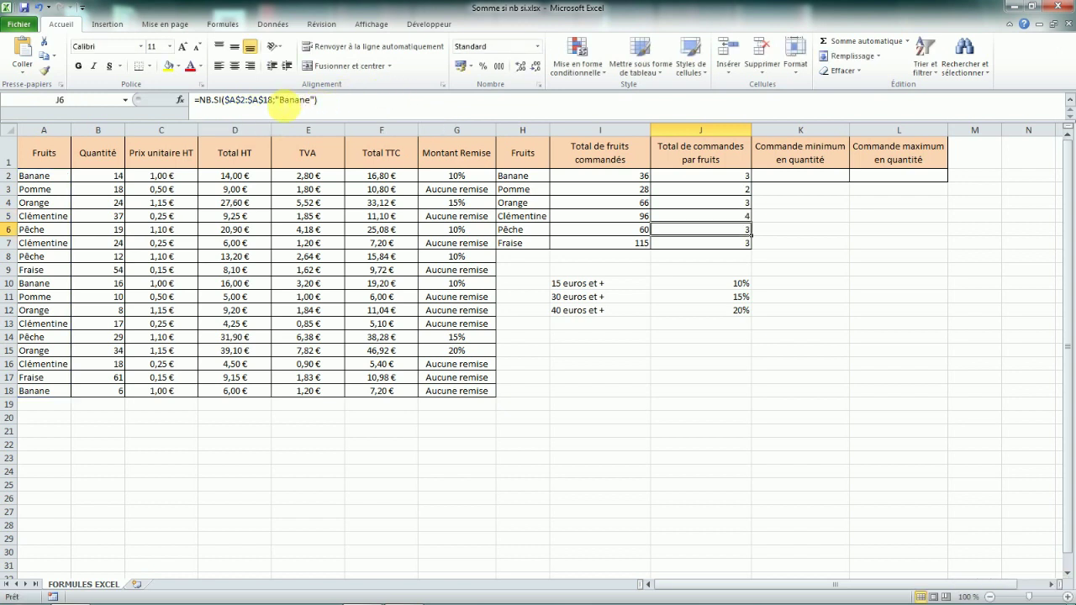
Step: Change the criterion in the J6 formula to "Pêche"
double_click(285, 100)
key(Caps_Lock)
text(P)
key(Caps_Lock)
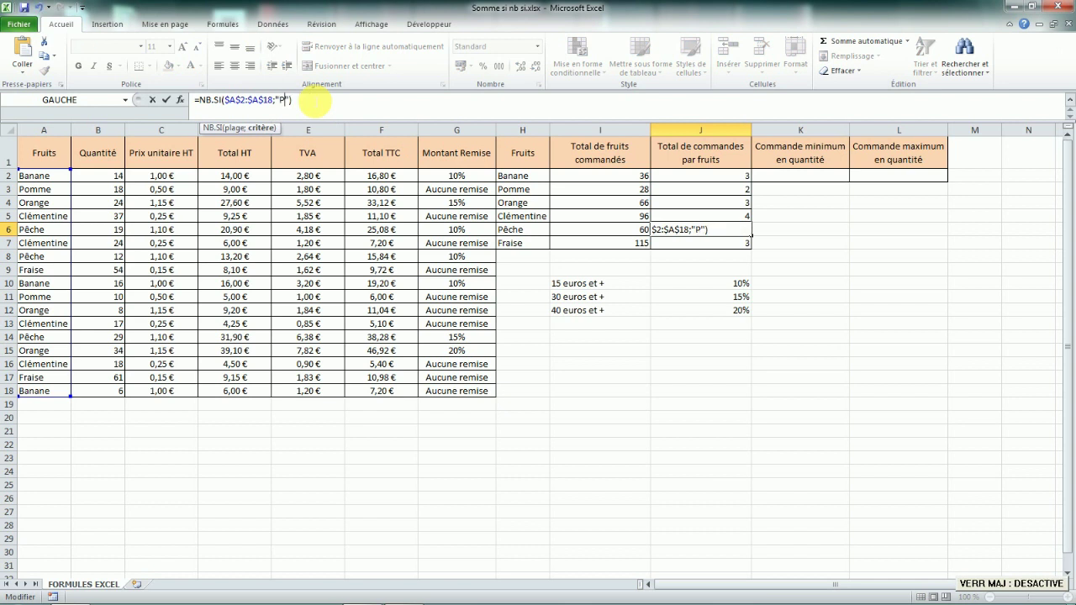
text(êche)
key(Return)
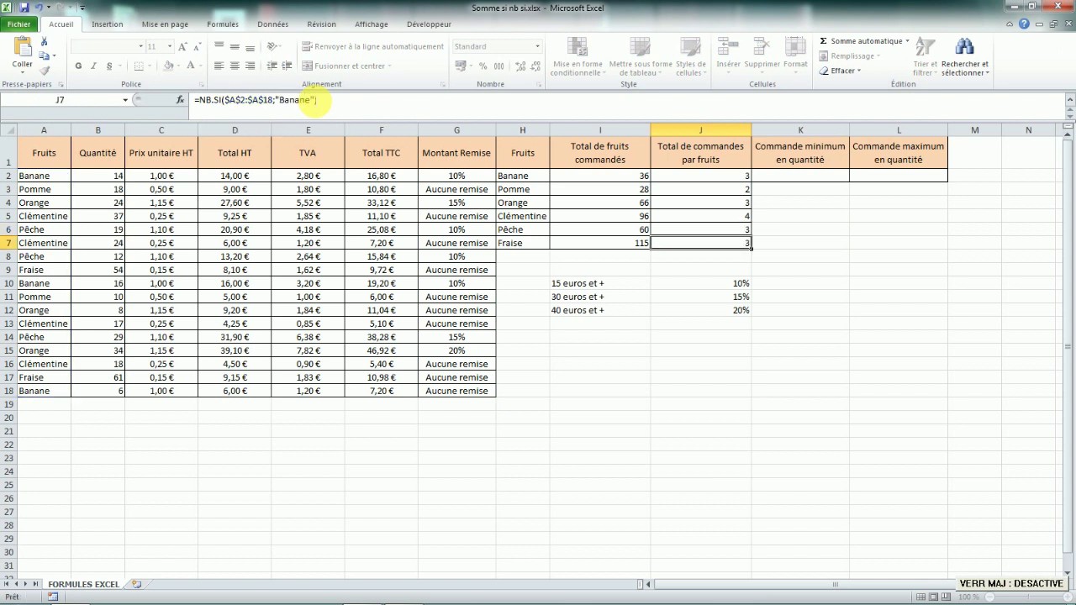
Step: Change the criterion in the J7 formula to "Fraise"
double_click(291, 100)
key(Caps_Lock)
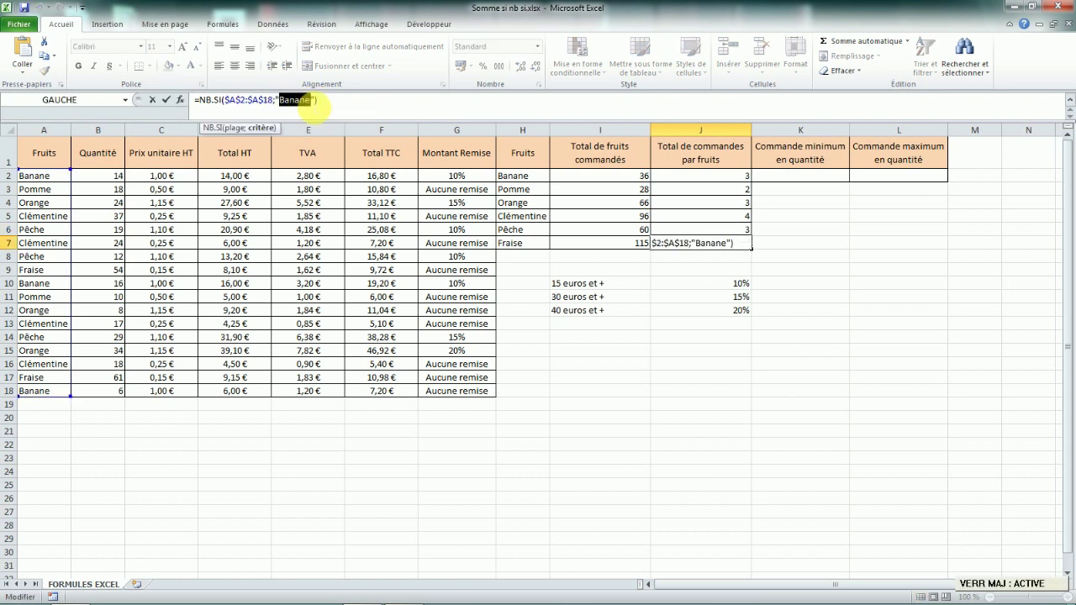
text(F)
key(Caps_Lock)
text(raise)
key(Return)
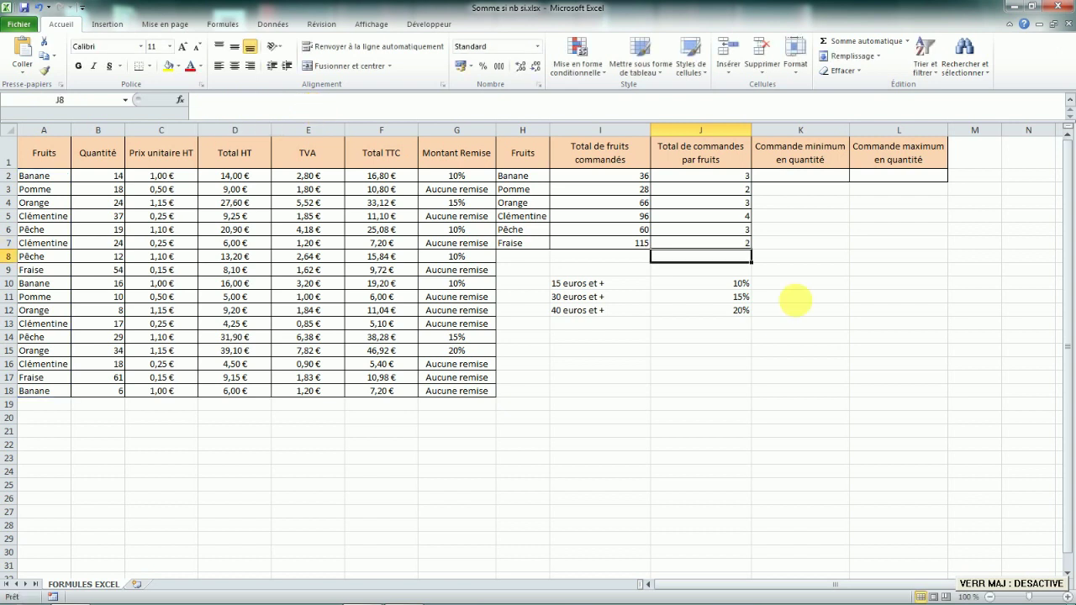
Step: Enter =MIN(B2:B18) in K2 to find the smallest order quantity, and check it against the Quantité column
click(798, 176)
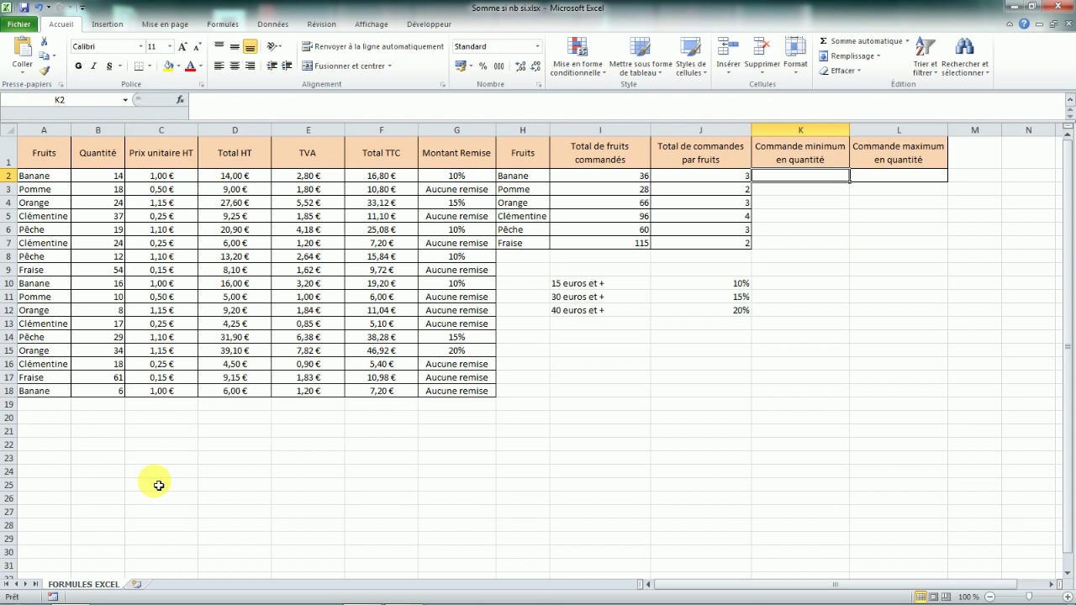
text(=)
key(Caps_Lock)
text(MIN)
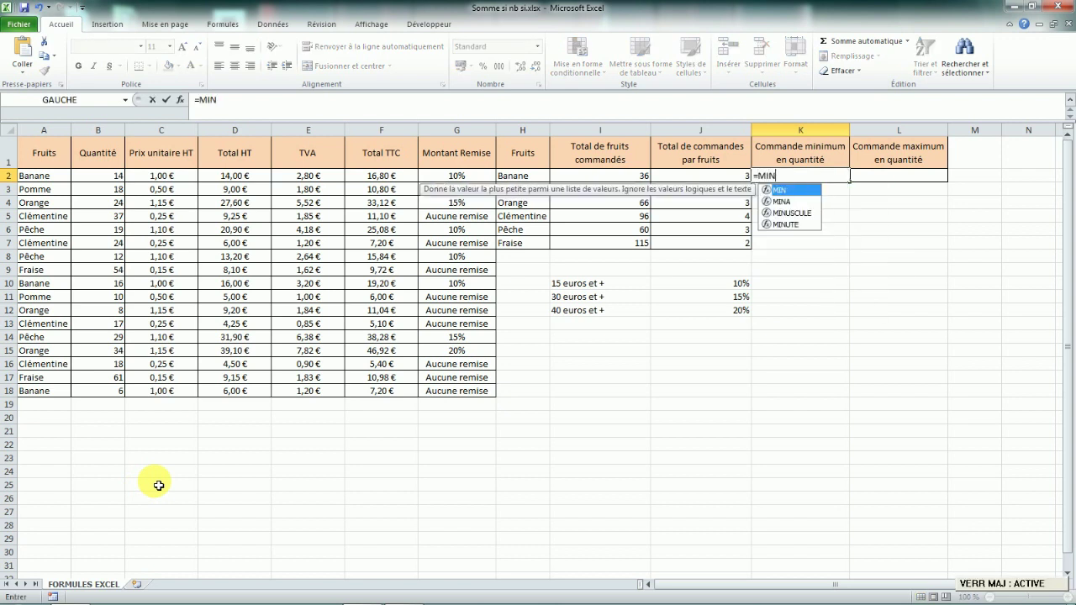
text(()
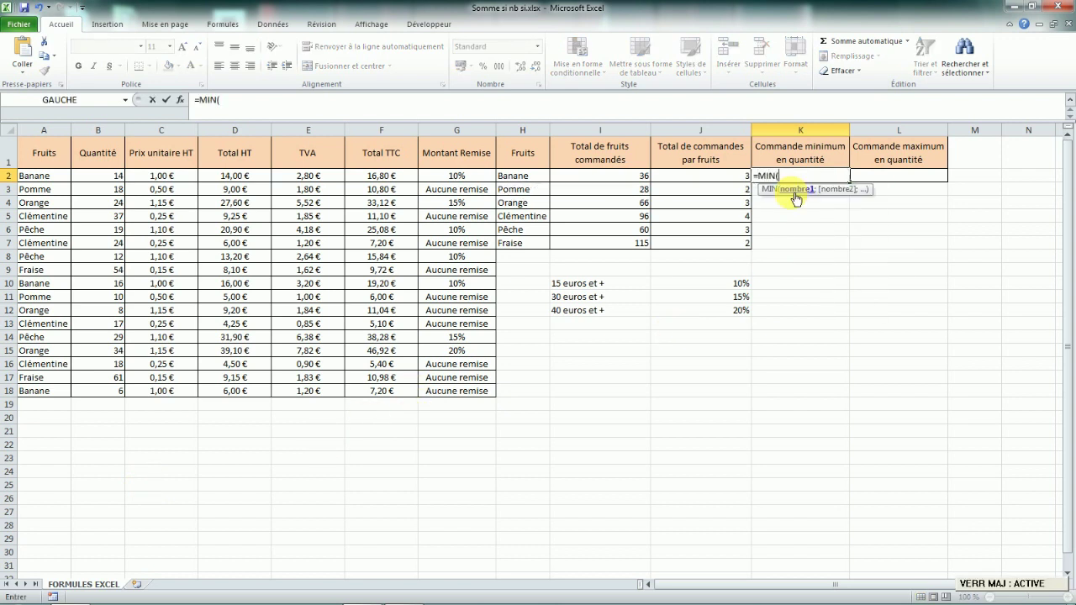
key(Caps_Lock)
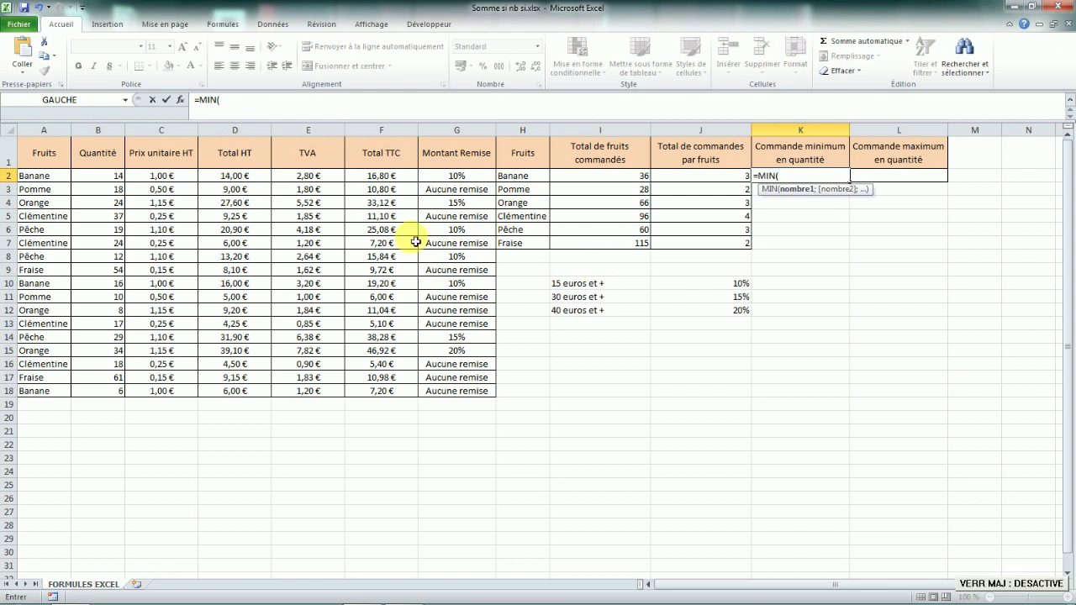
drag(100, 182, 104, 393)
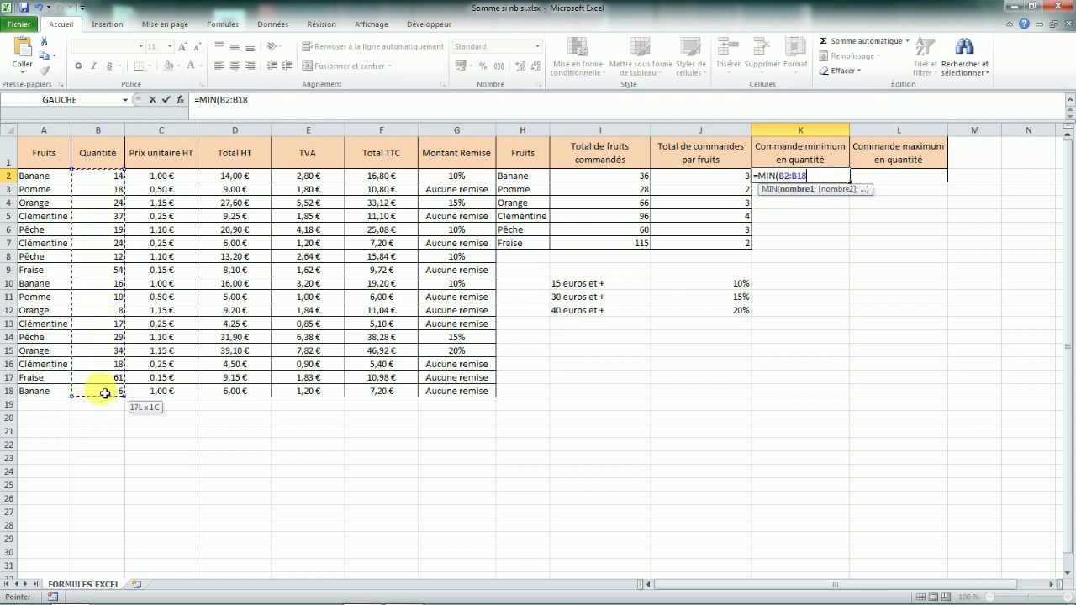
text())
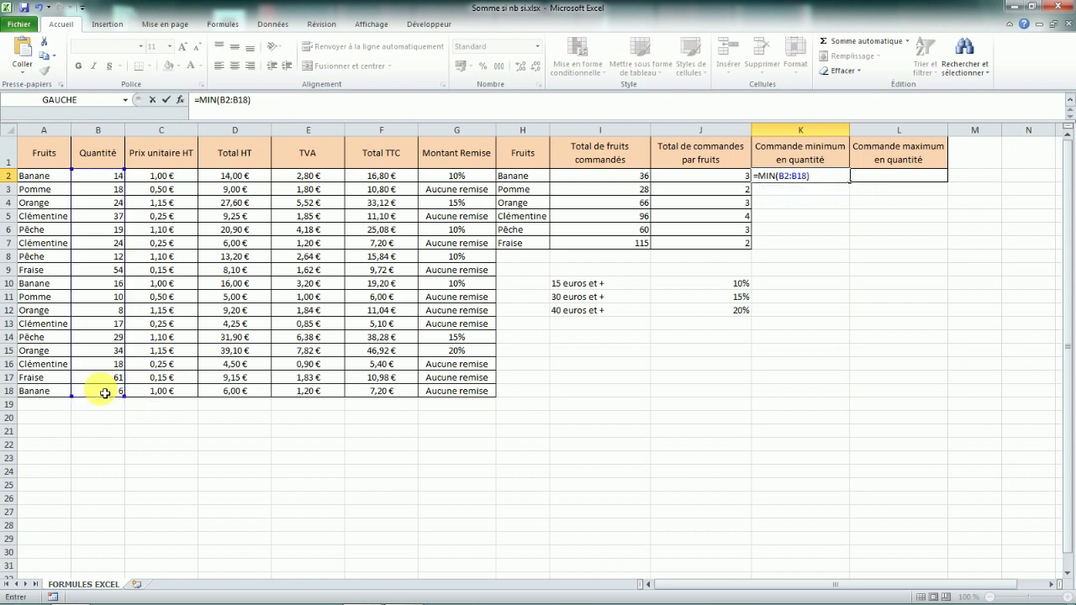
key(Return)
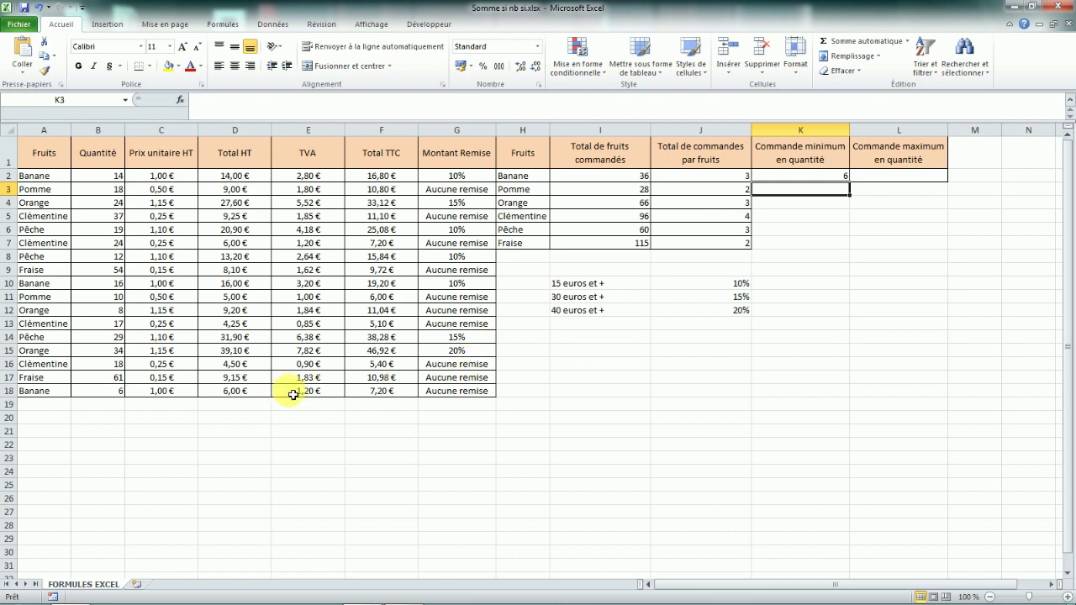
click(99, 396)
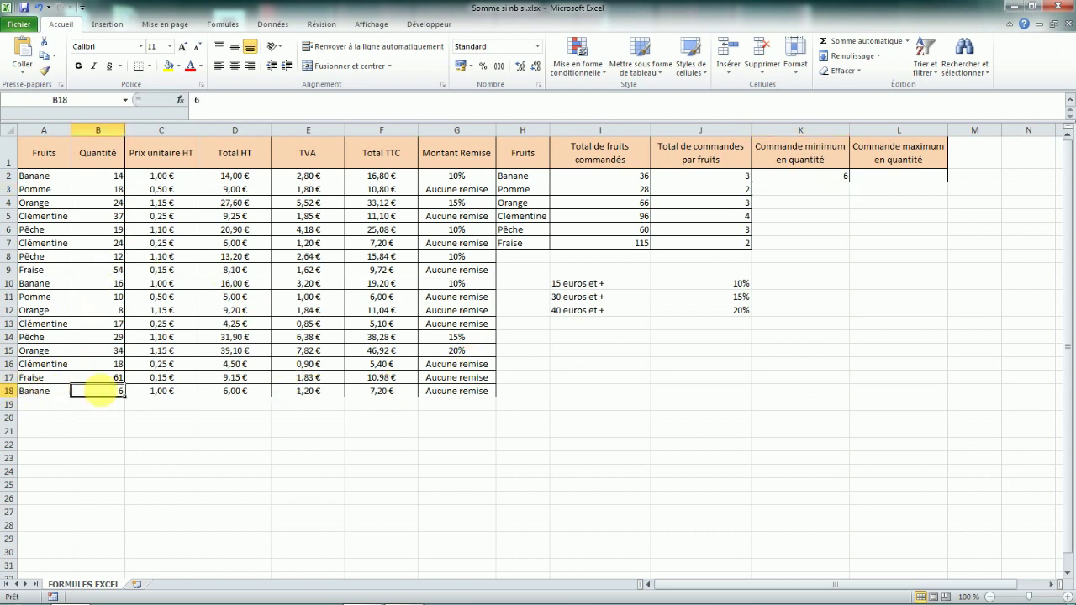
Step: Enter =MAX(B2:B18) in L2 to find the largest order quantity, and check it against the Quantité column
click(889, 175)
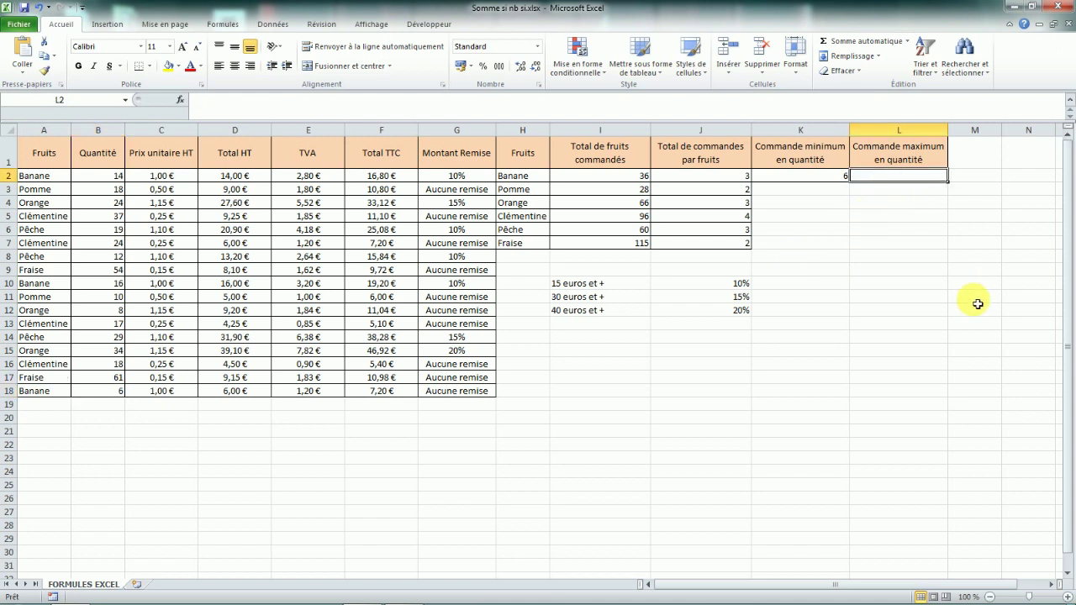
text(=MAX)
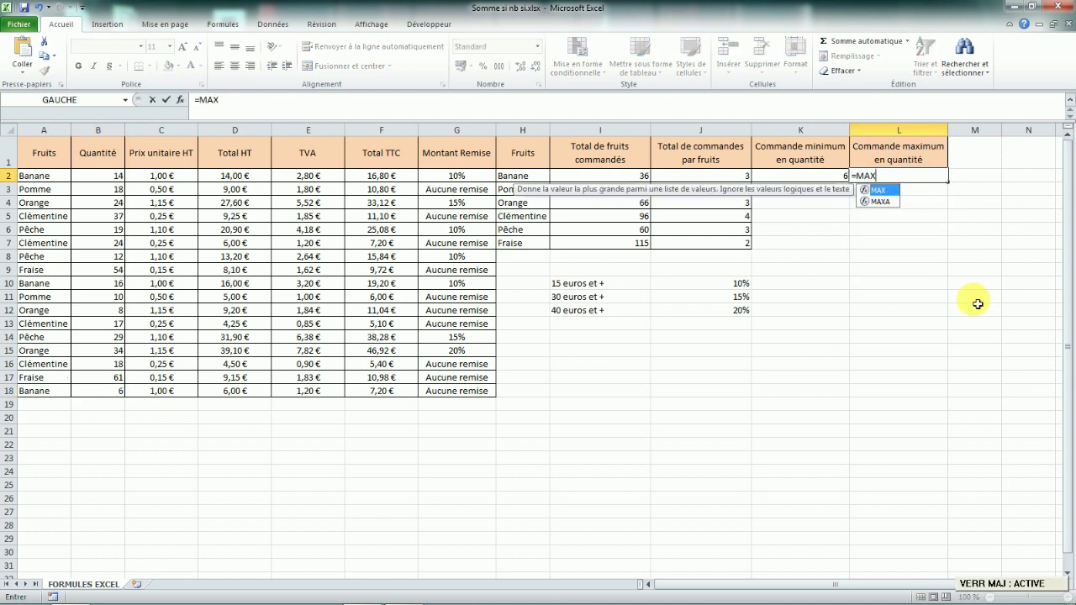
text(()
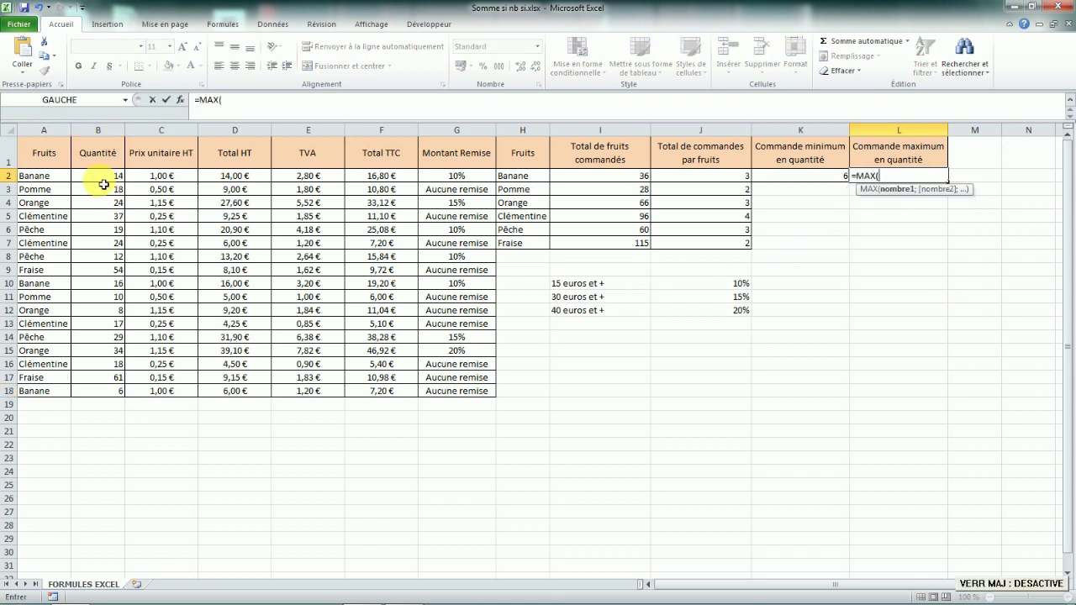
drag(96, 175, 118, 389)
text())
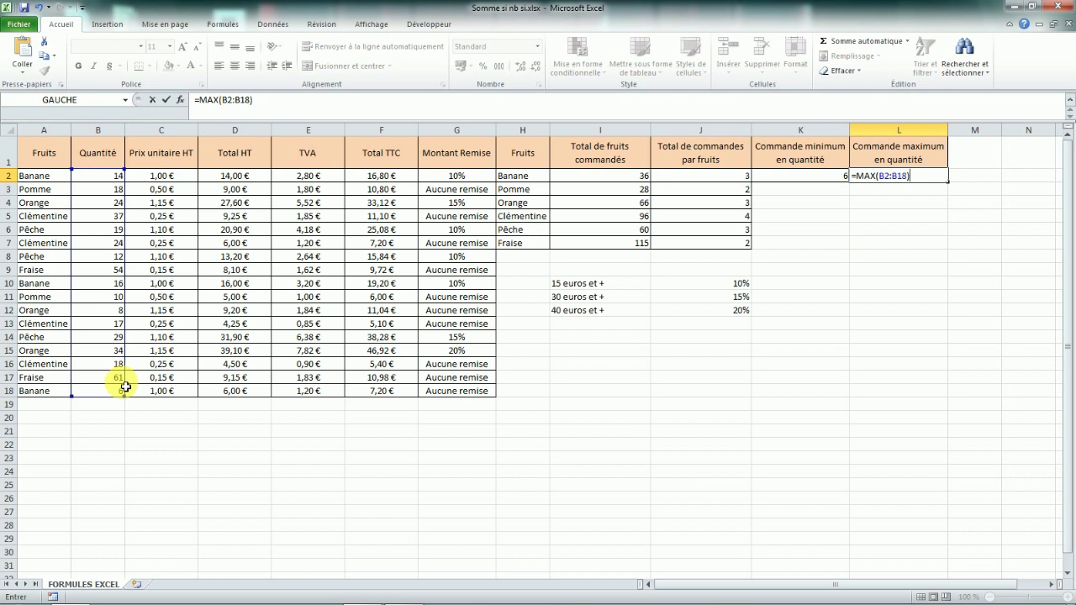
key(Return)
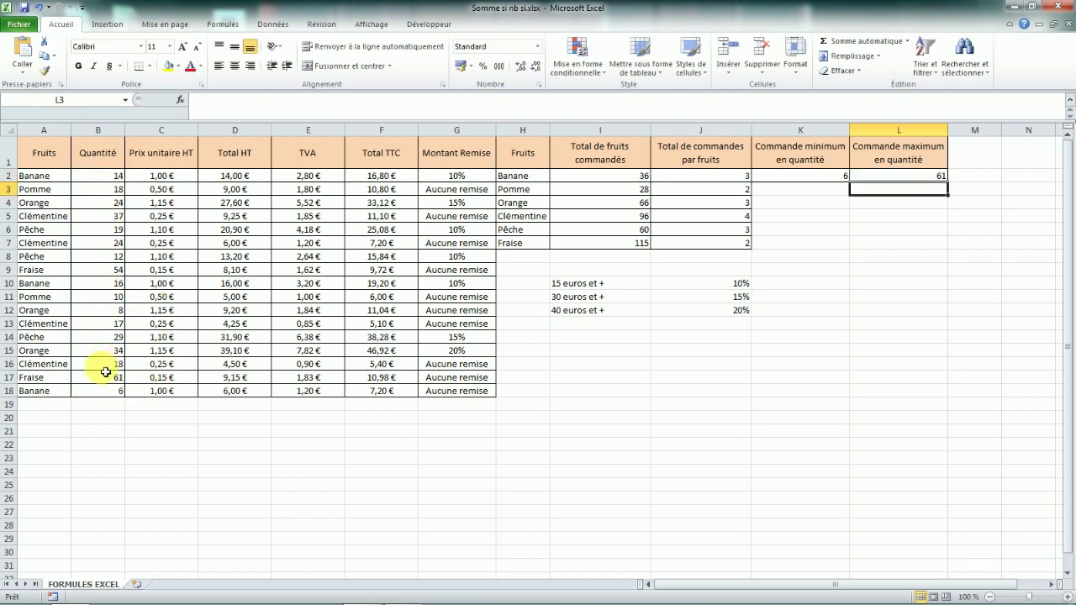
click(110, 377)
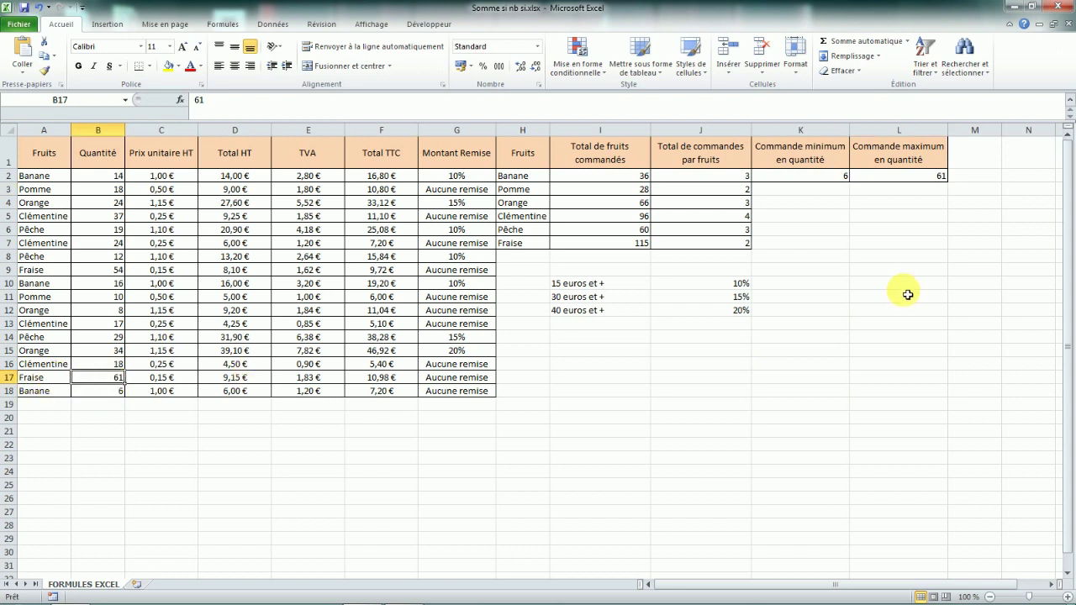
Step: Change the range of the MIN formula in K2 to the Total TTC values F2:F18
click(832, 178)
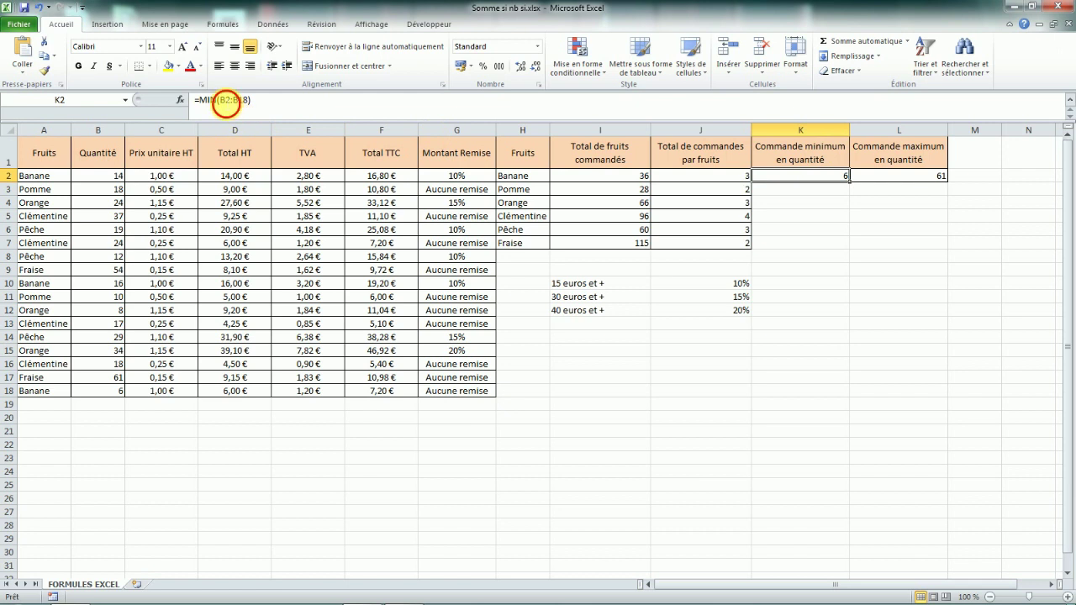
double_click(225, 100)
key(BackSpace)
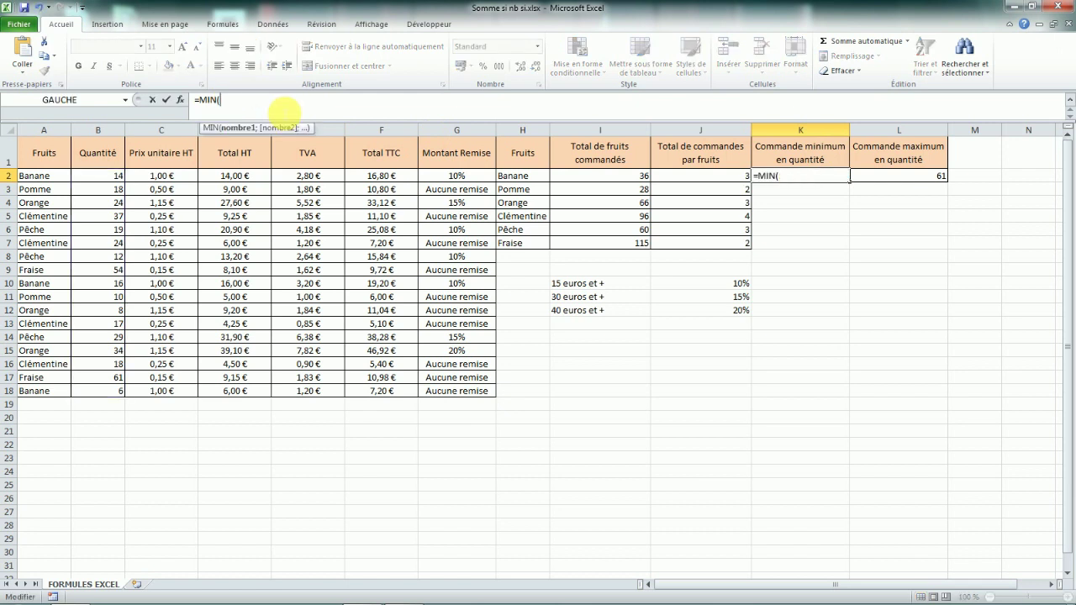
drag(385, 175, 447, 392)
text())
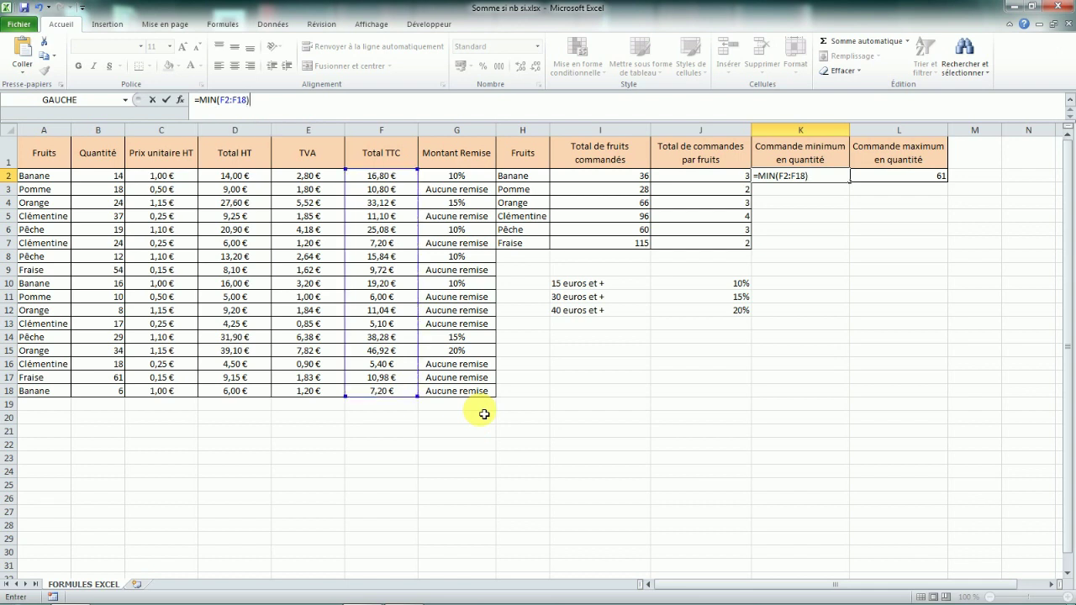
key(Return)
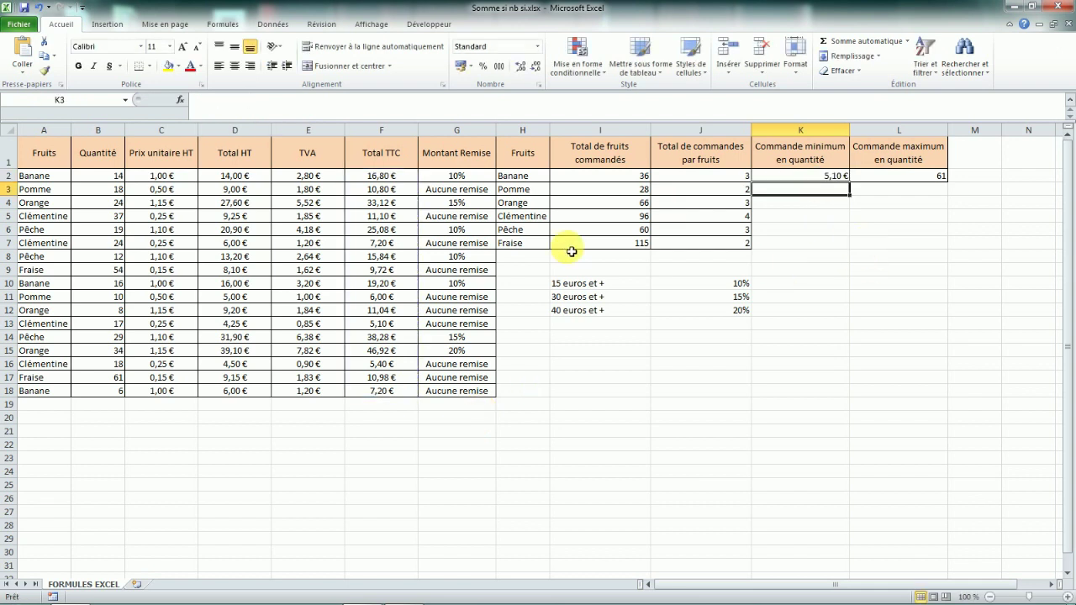
click(382, 325)
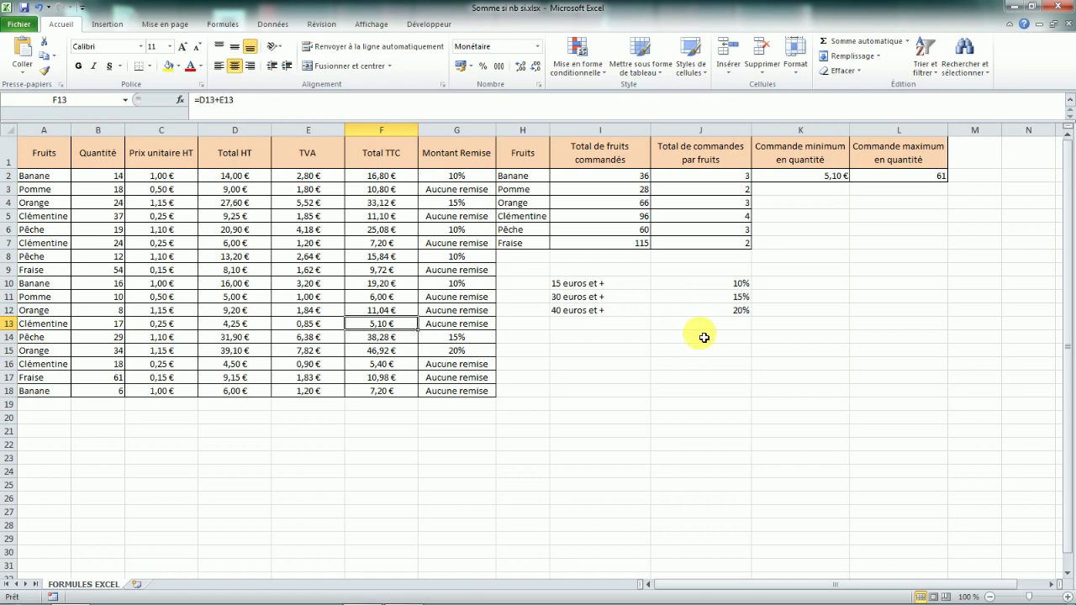
Step: Insert a new column before Montant Remise and give it the header "Arrondi"
right_click(449, 132)
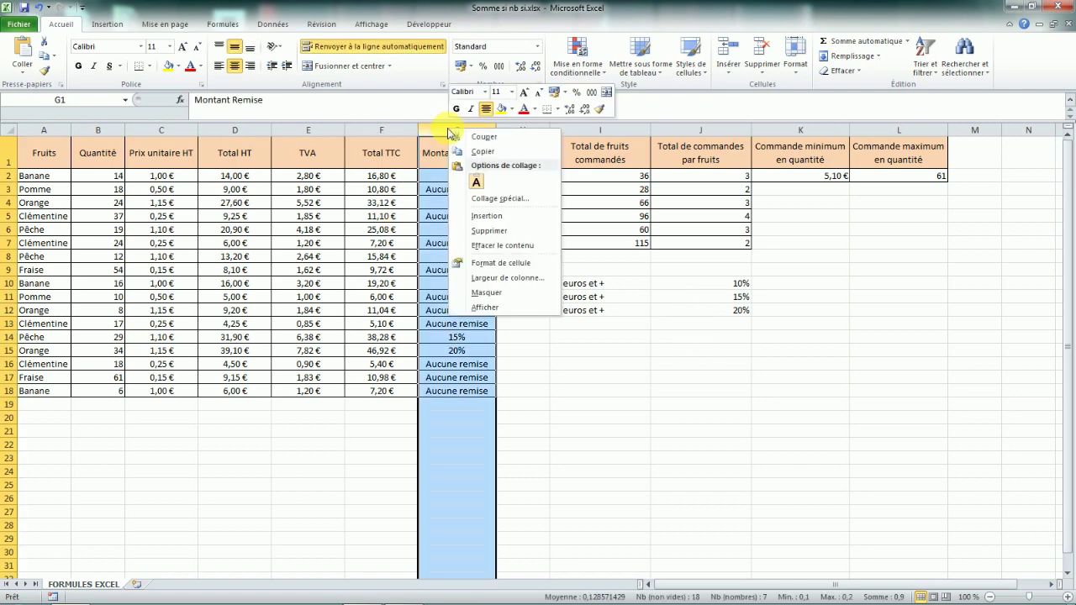
click(460, 161)
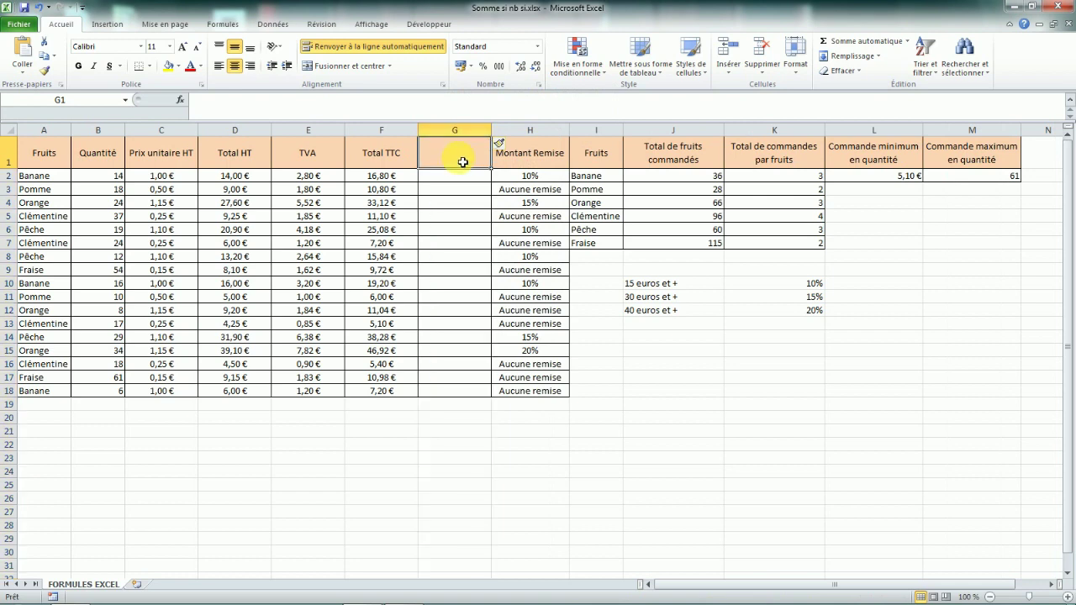
key(Caps_Lock)
text(A)
key(Caps_Lock)
text(r)
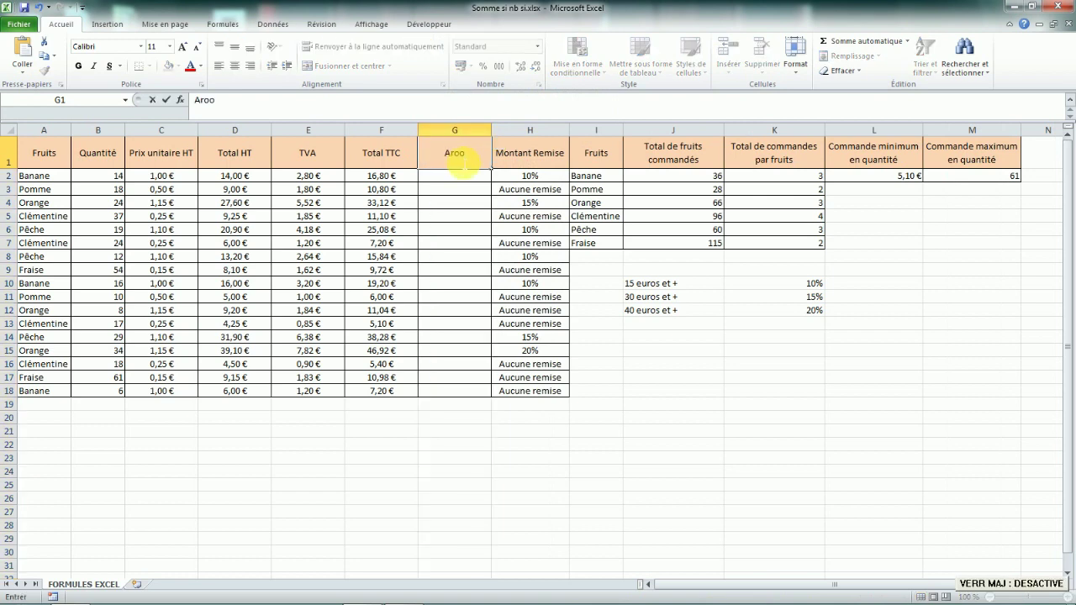
text(rondi)
key(Return)
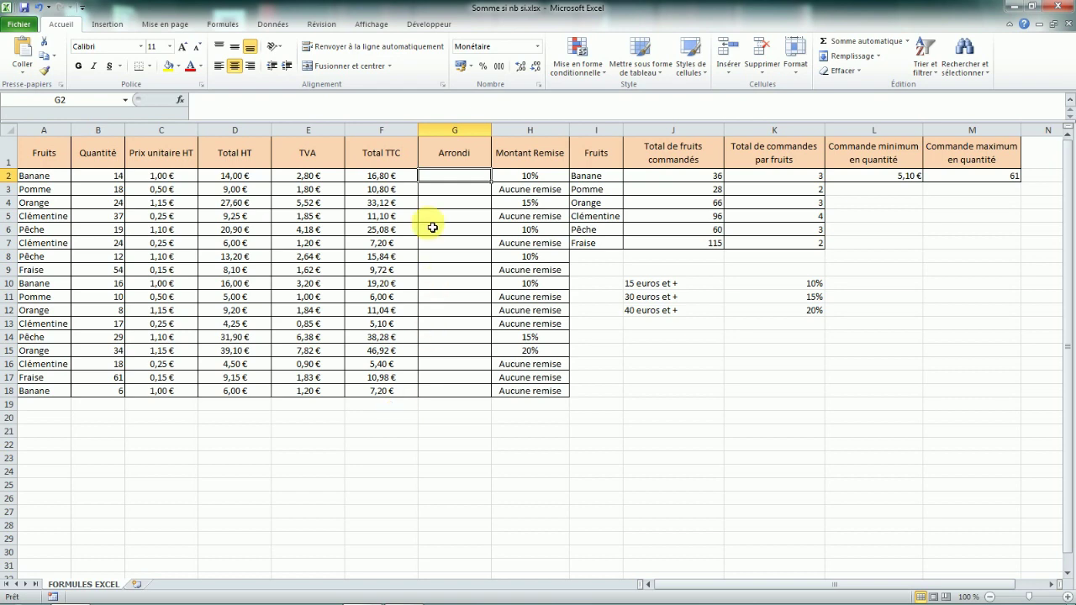
Step: Set the currency format of the first Total TTC cell, F2, to 0 decimal places
right_click(402, 173)
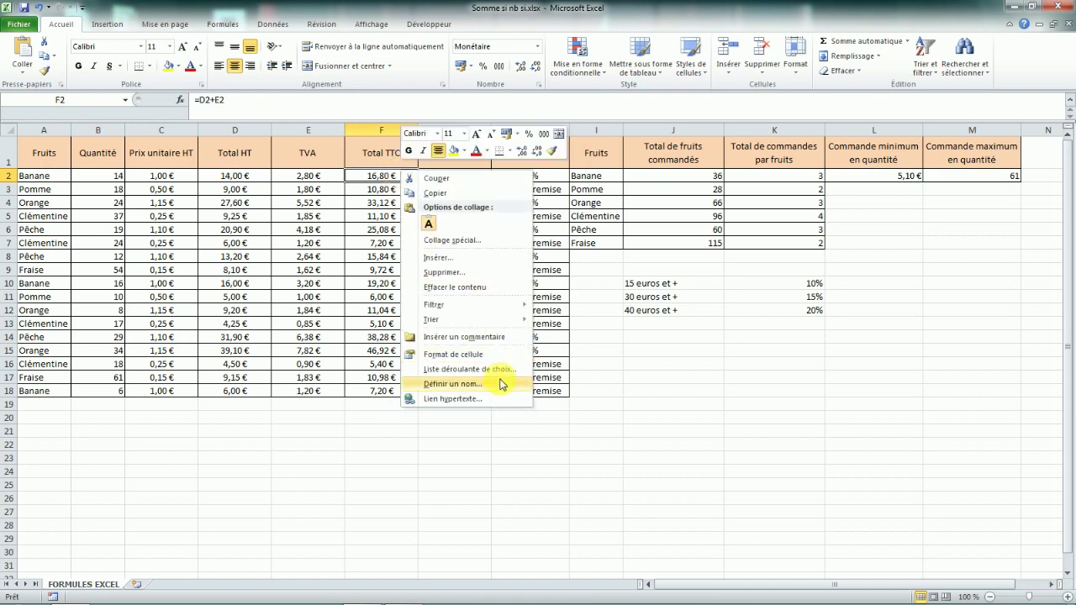
click(455, 463)
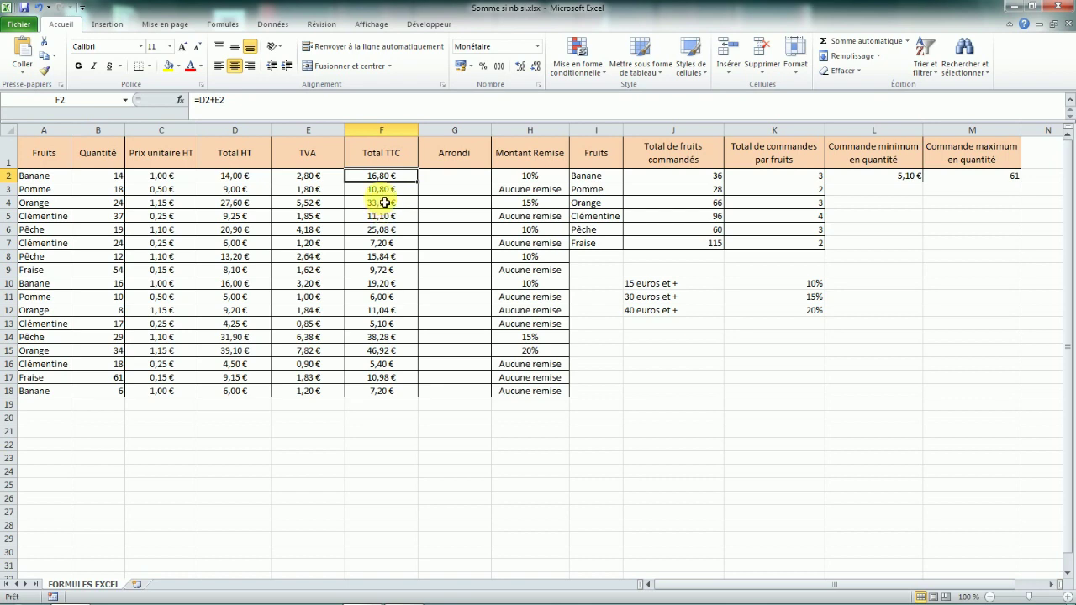
right_click(383, 177)
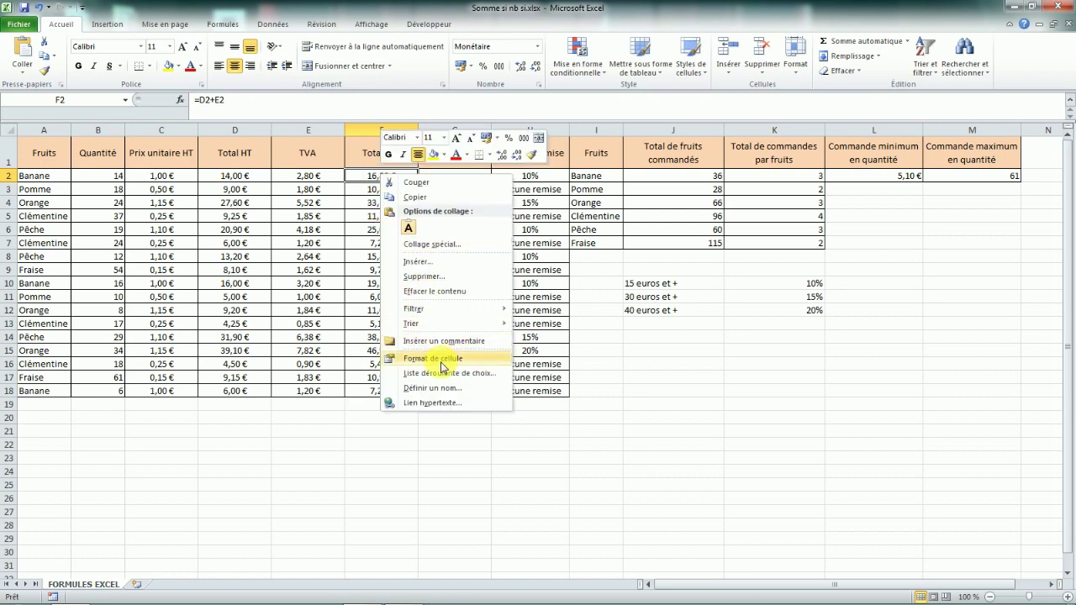
click(429, 358)
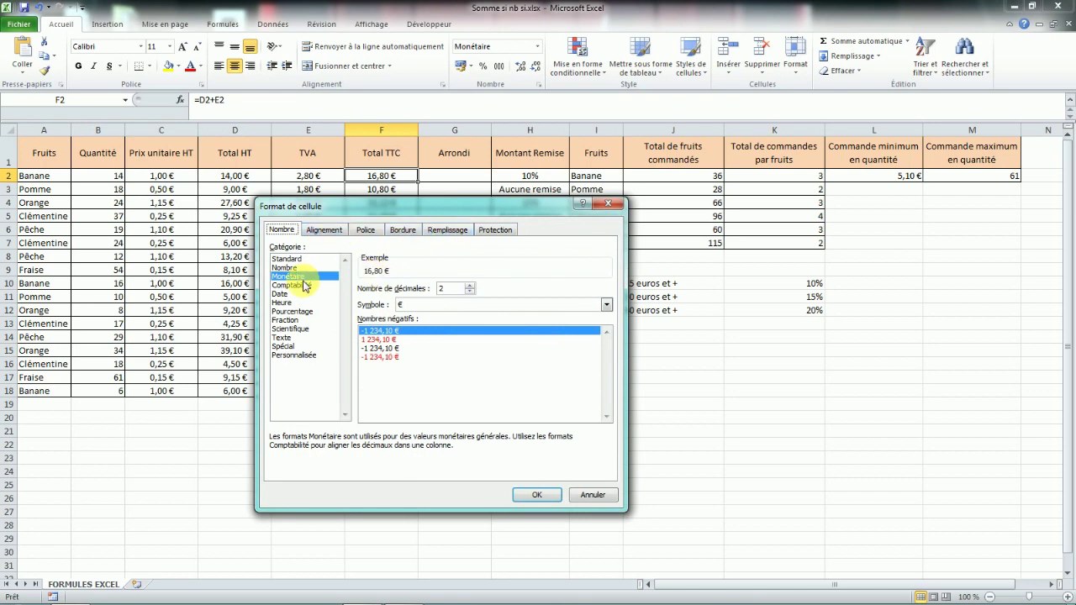
click(469, 292)
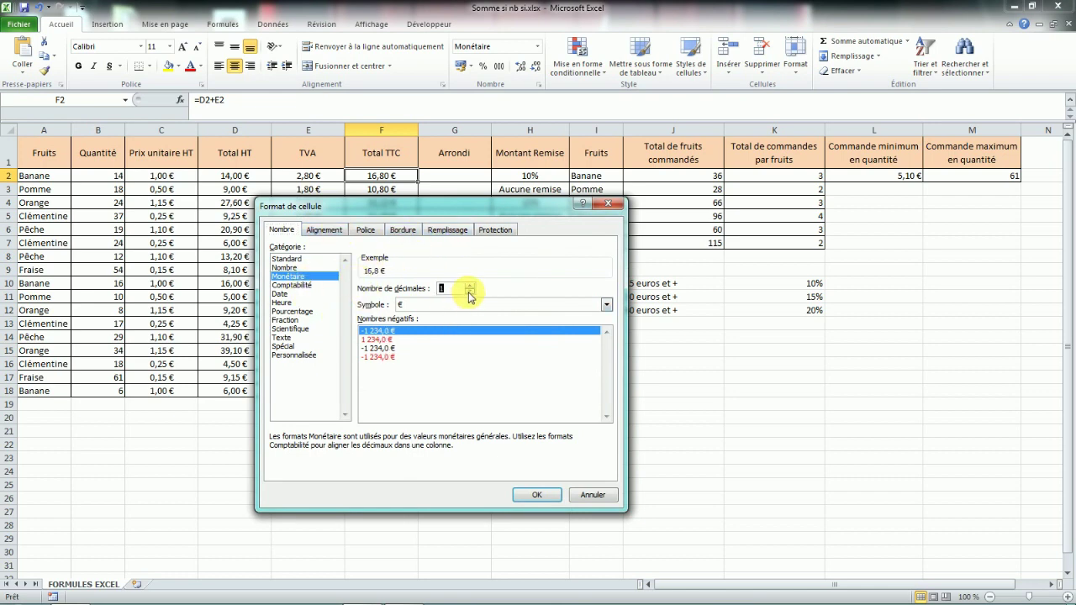
click(469, 292)
click(553, 496)
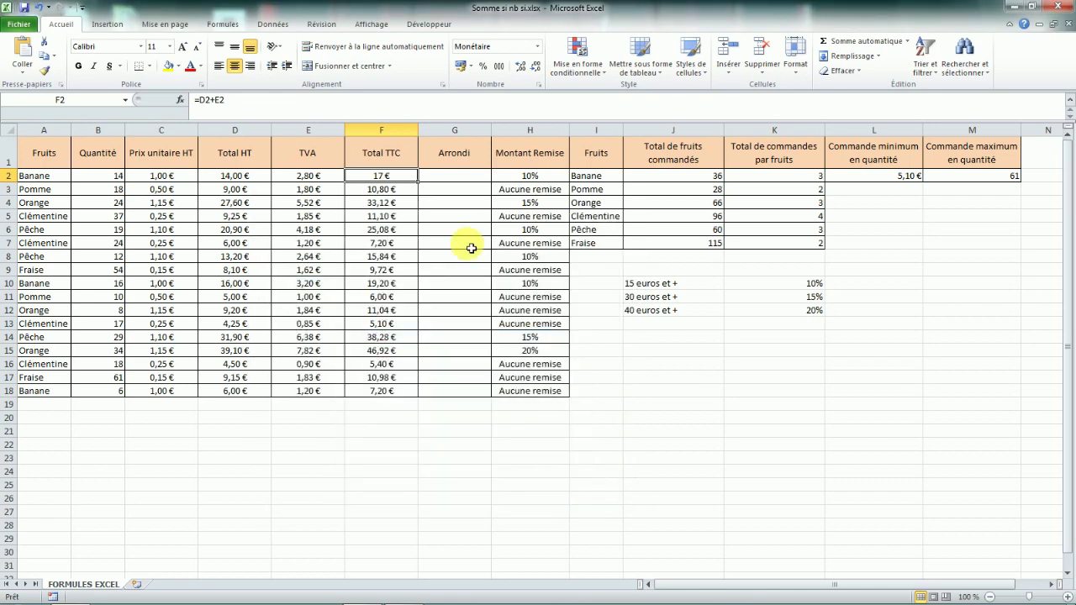
Step: Enter the formula =F2 in cell F20 below the table
click(379, 420)
text(=)
click(386, 178)
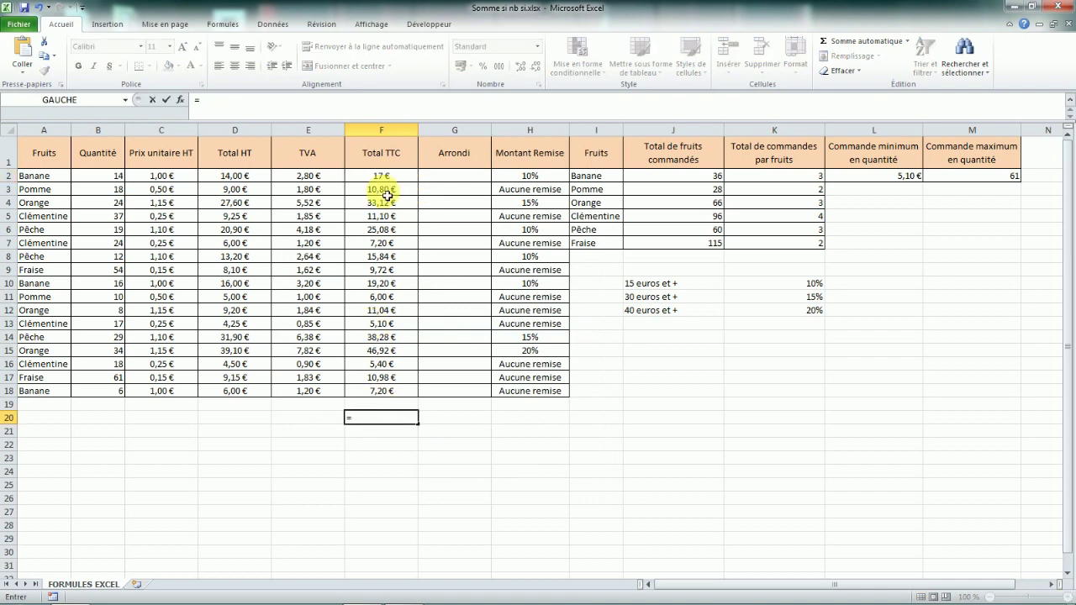
key(Return)
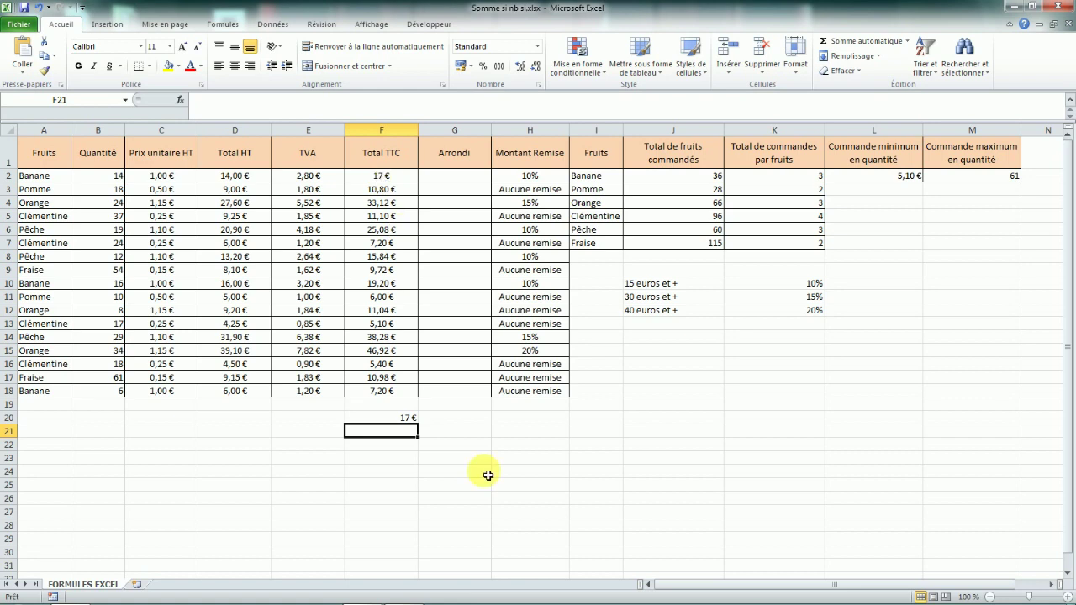
Step: Set the currency format of cell F20 to 2 decimal places, and clear the cell's contents
click(409, 418)
right_click(409, 418)
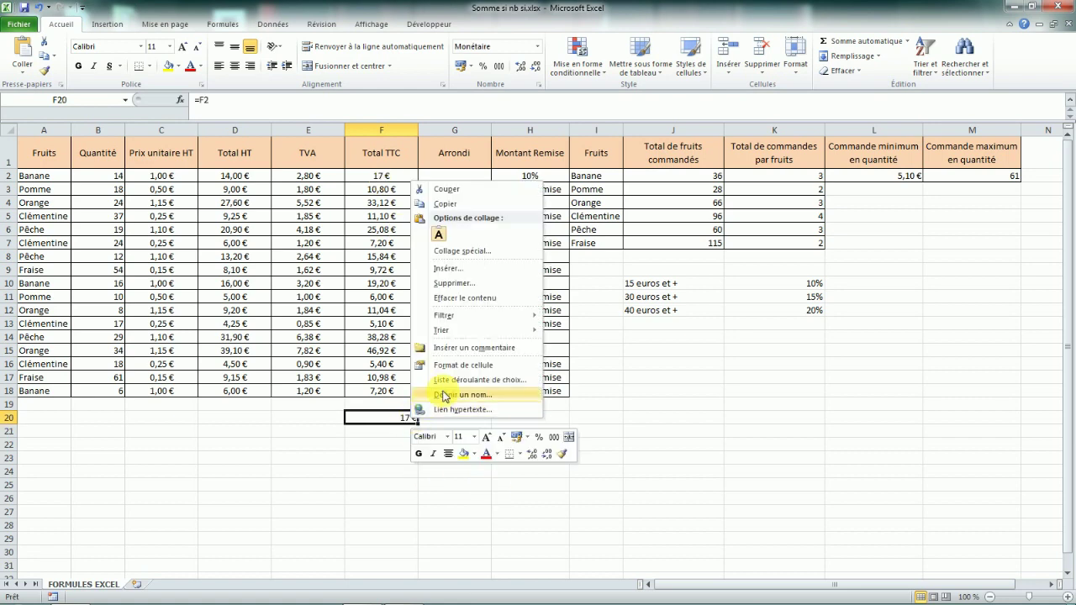
click(439, 356)
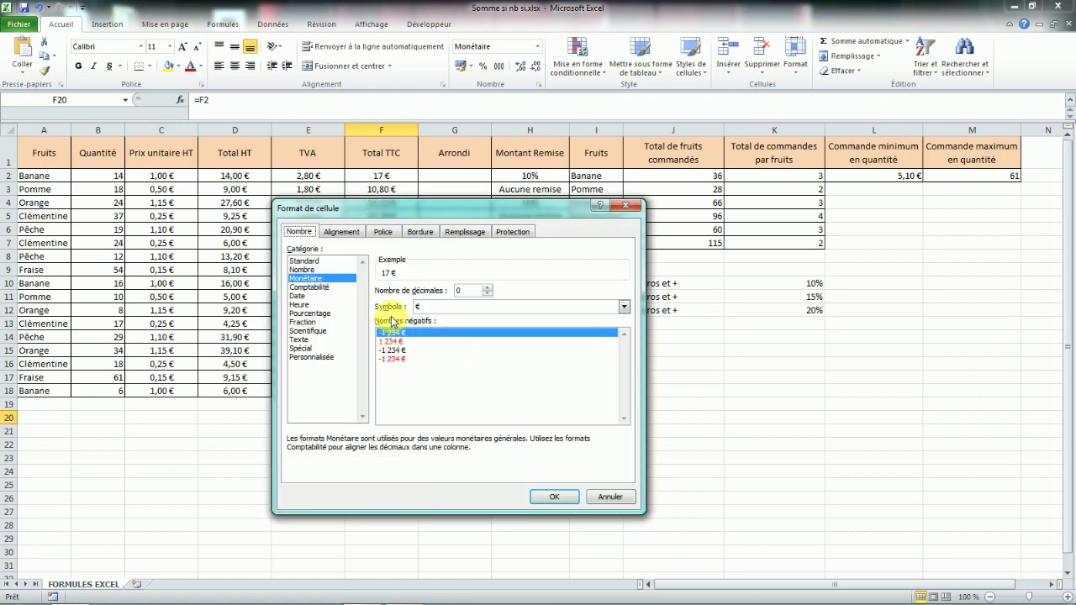
click(487, 288)
click(486, 287)
click(554, 499)
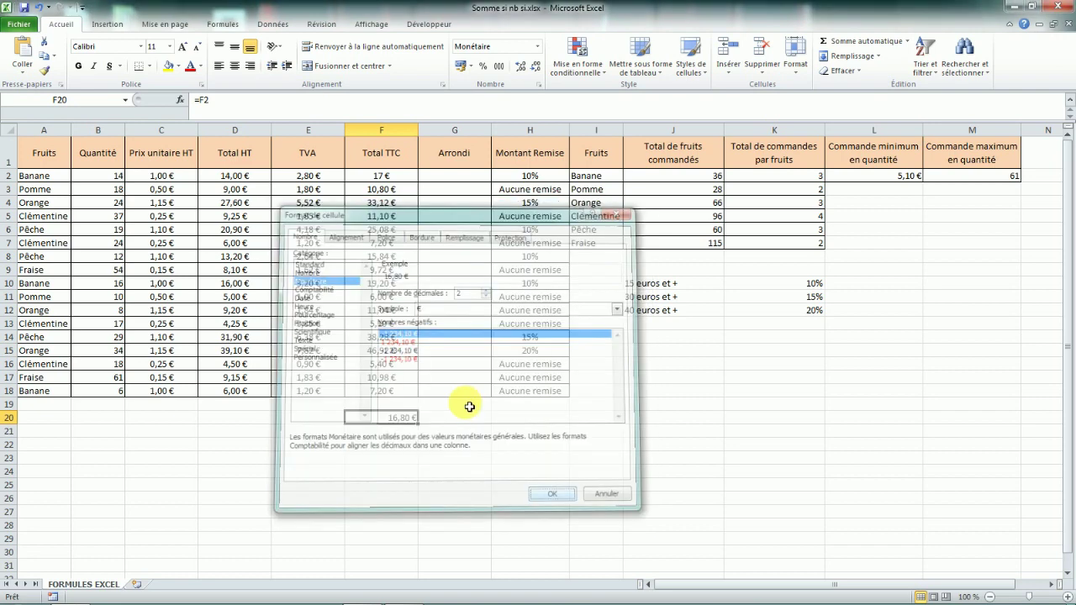
key(BackSpace)
key(Return)
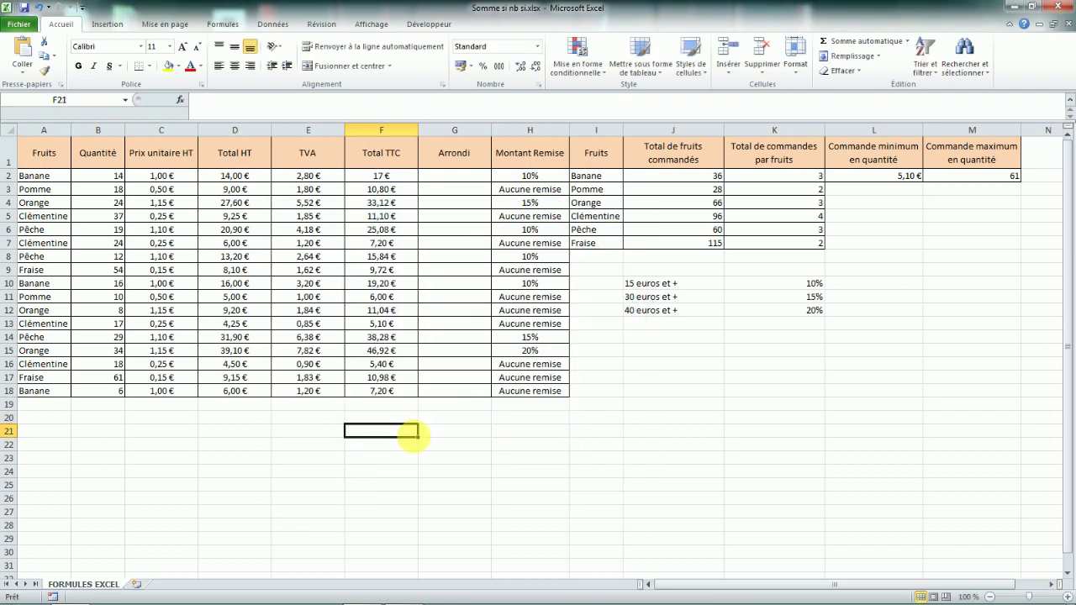
Step: Set the currency format of the first Total TTC cell, F2, to 2 decimal places
click(374, 179)
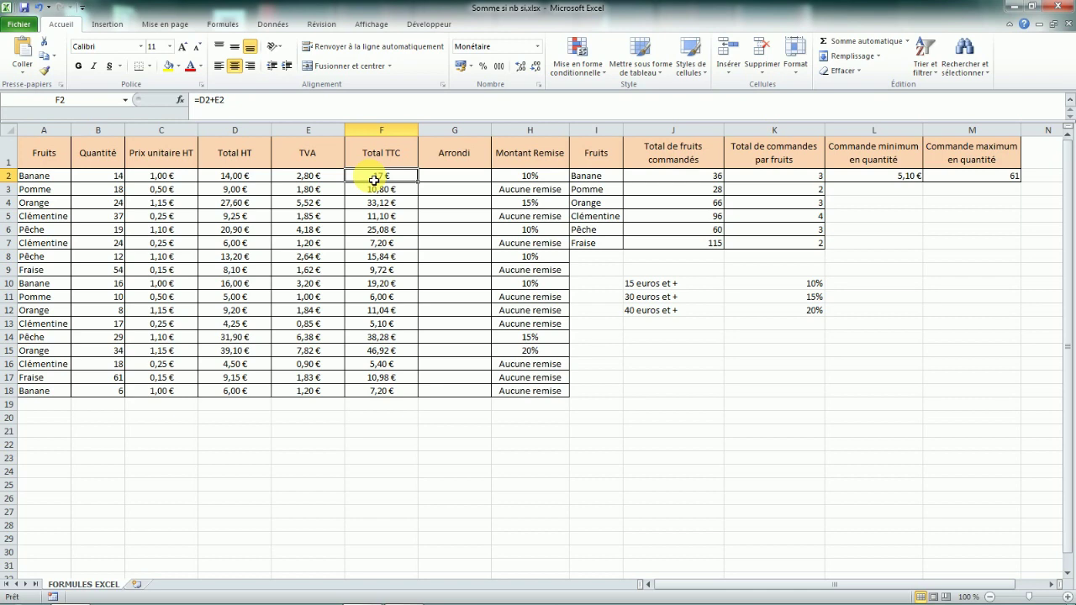
right_click(380, 176)
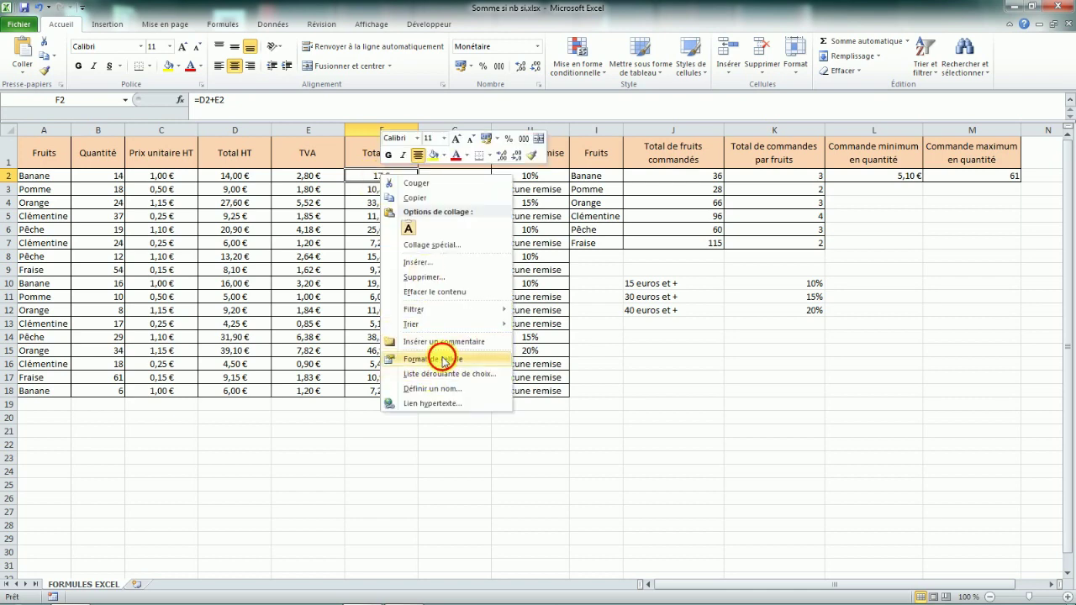
click(443, 360)
click(472, 281)
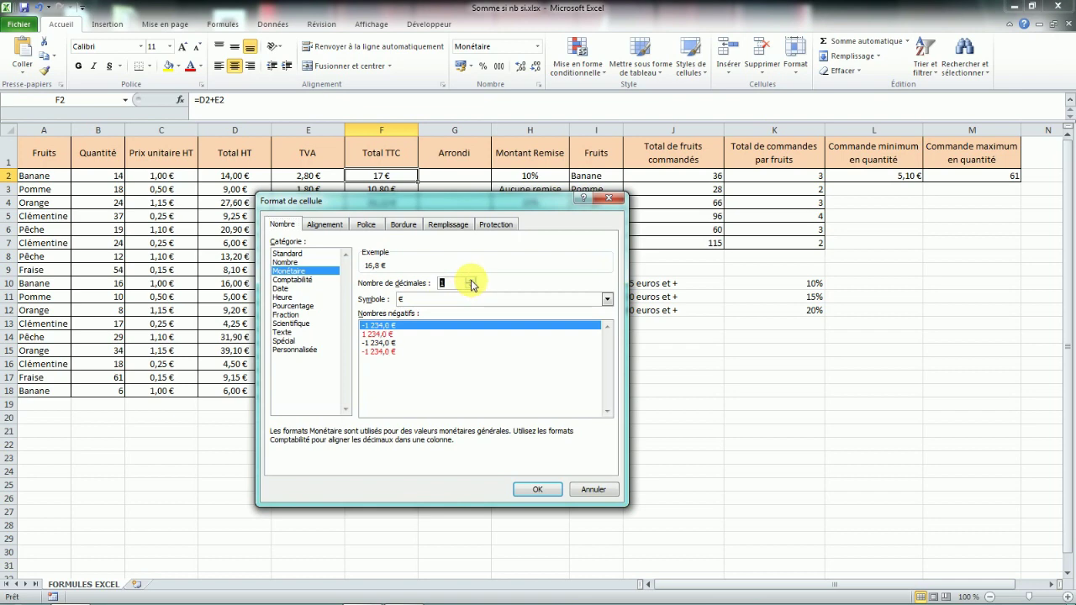
click(537, 489)
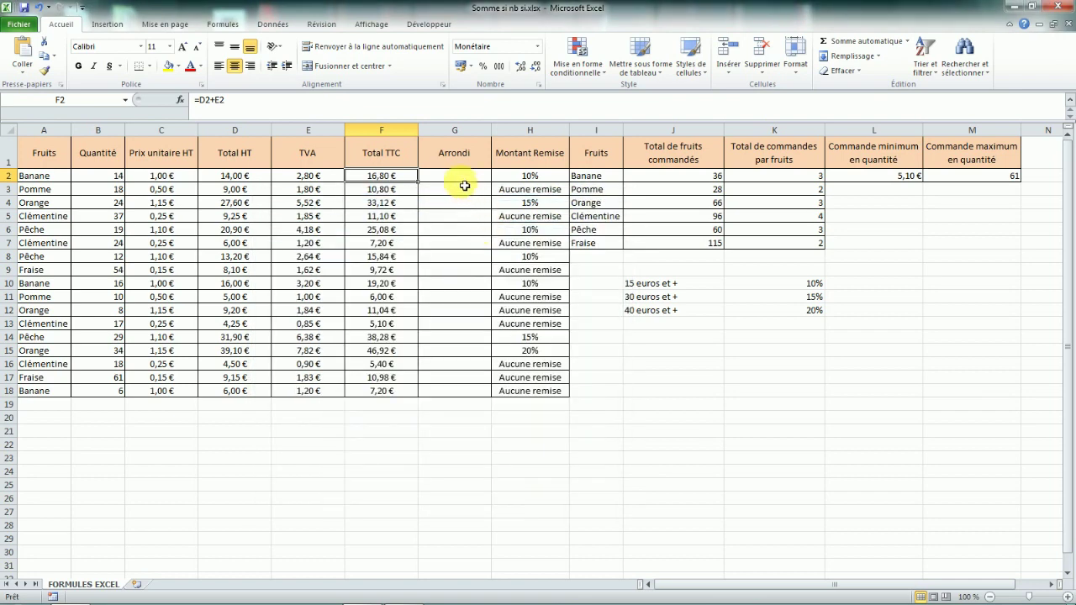
Step: Enter the formula =ARRONDI.INF(F2;0) in the first Arrondi cell, G2, to round the Total TTC down
click(464, 179)
text(=)
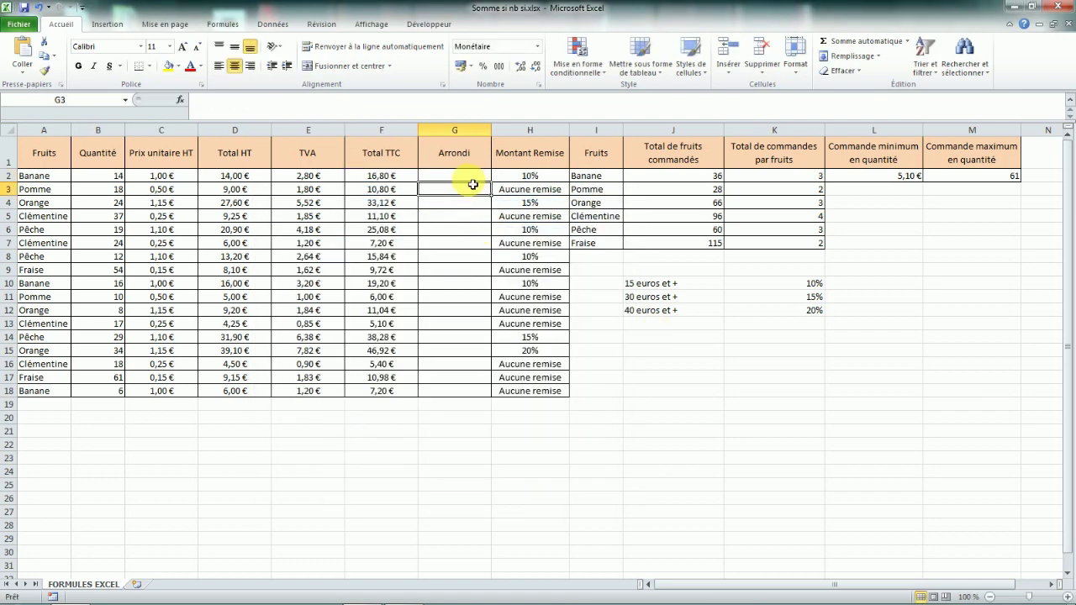
key(Caps_Lock)
text(ARROD)
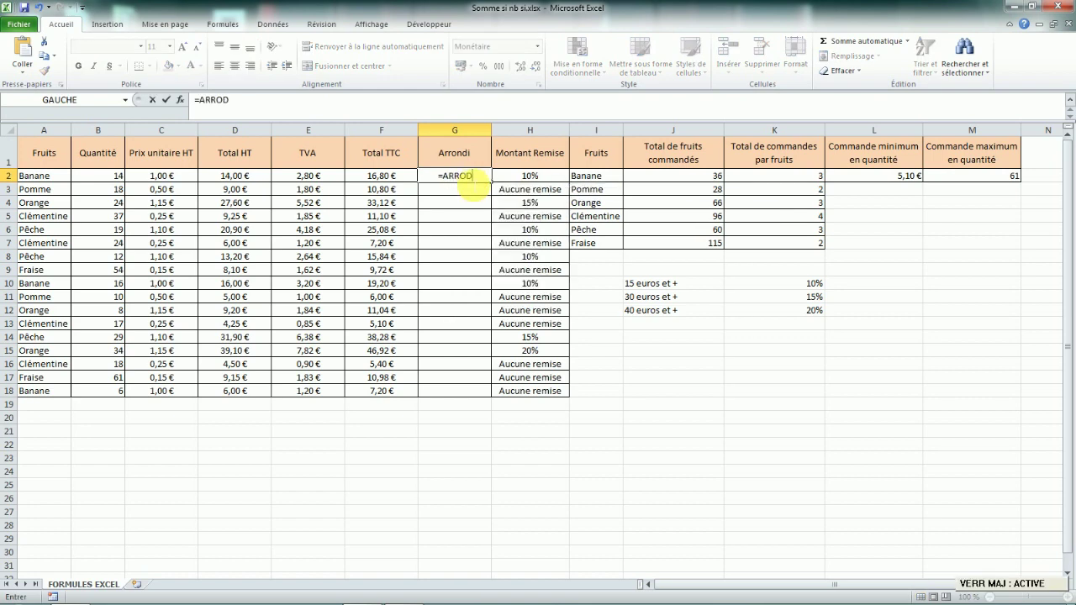
key(BackSpace)
text(NDI)
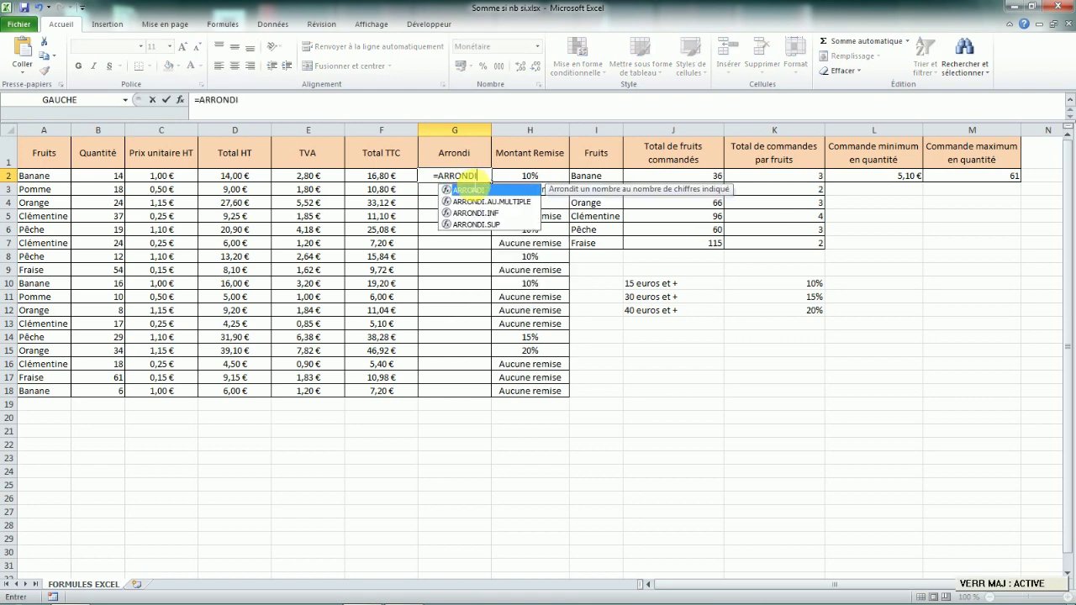
key(Caps_Lock)
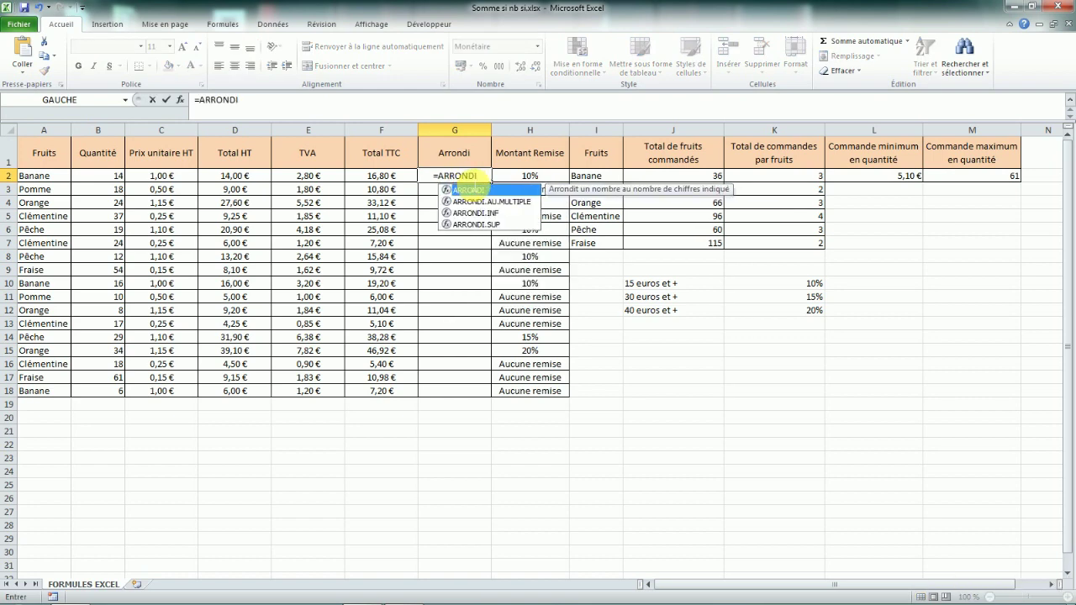
click(505, 216)
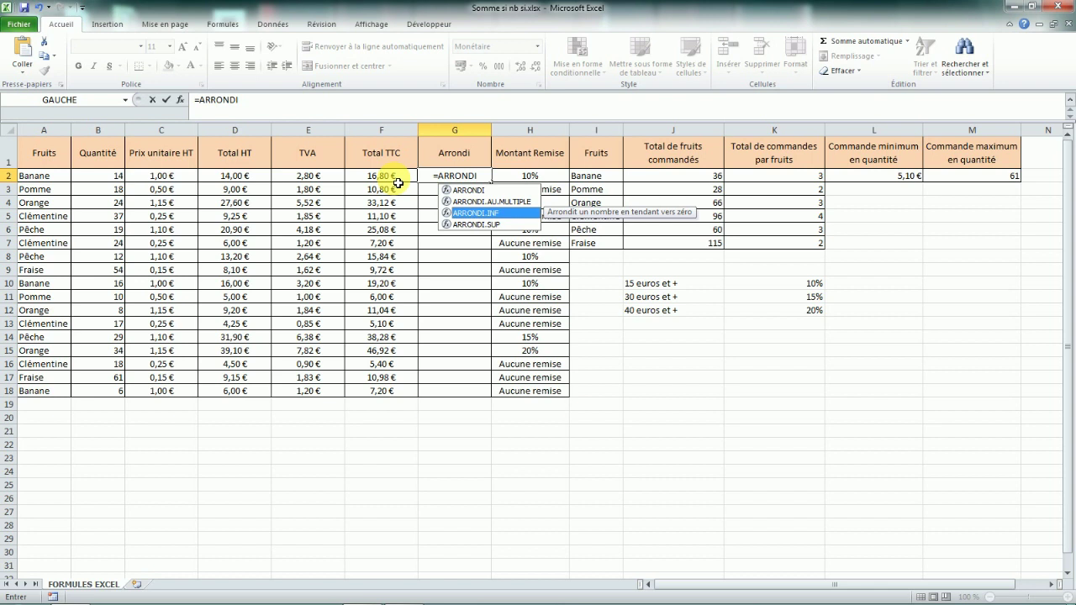
double_click(481, 214)
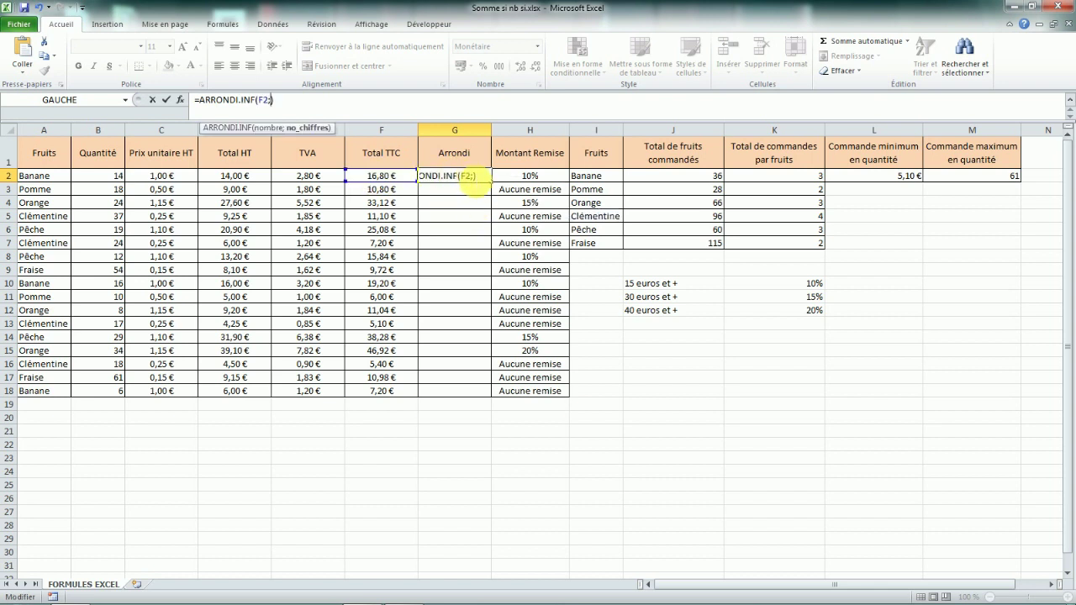
click(374, 179)
text(;))
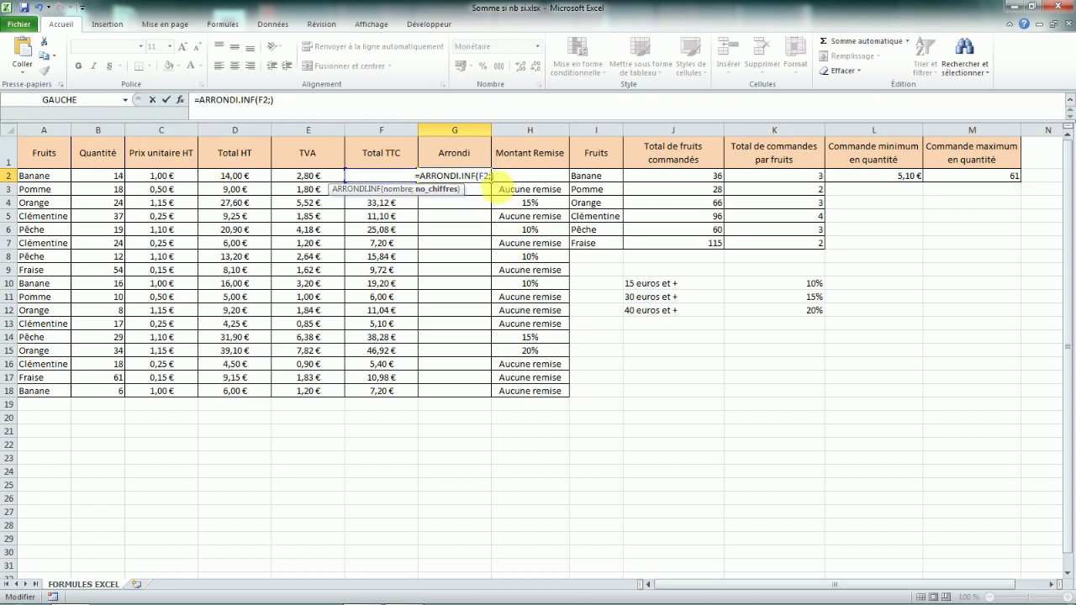
key(Return)
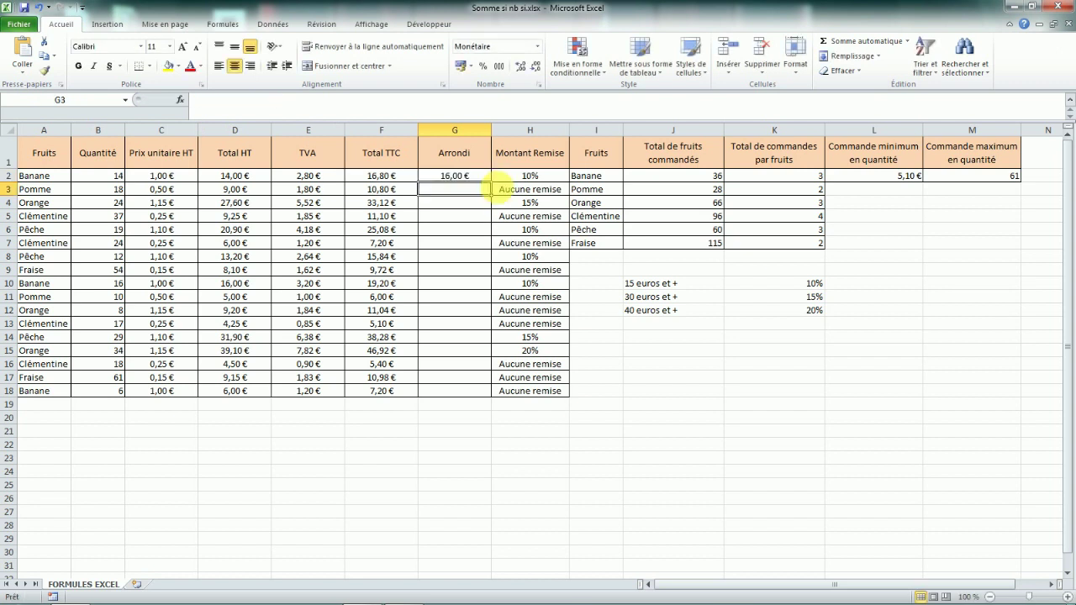
Step: Change the function in G2 to ARRONDI.SUP, keeping the arguments F2;0, to round the amount up
click(450, 176)
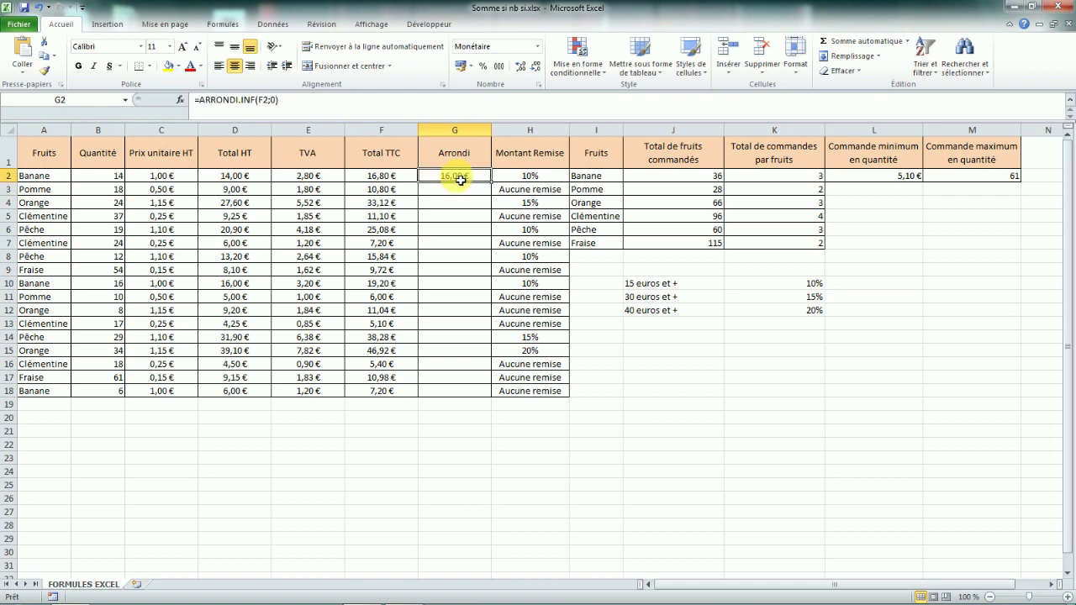
double_click(246, 100)
key(Delete)
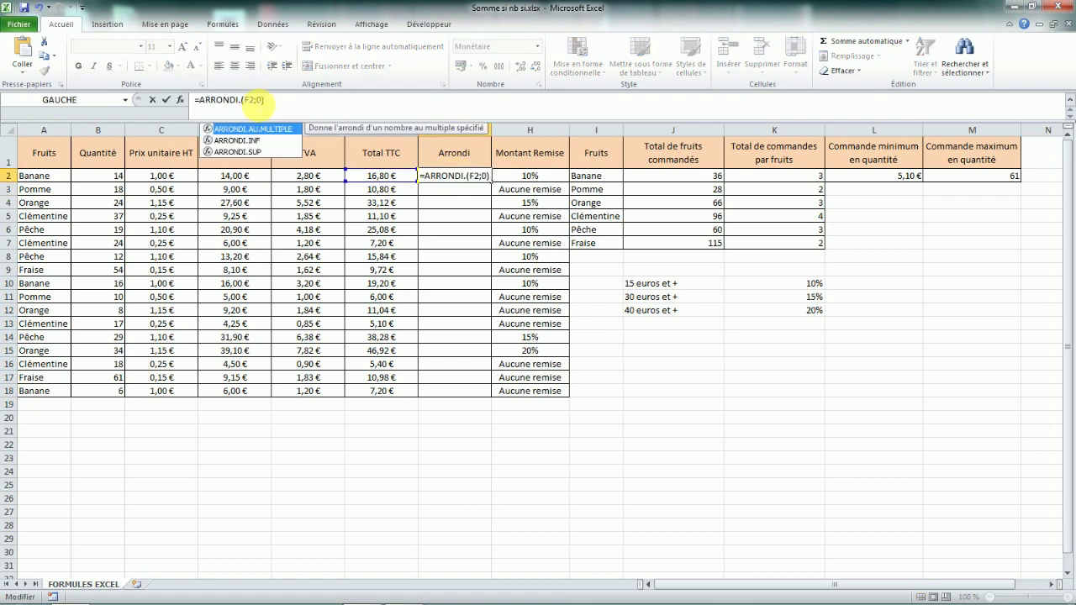
click(262, 151)
text(SUP)
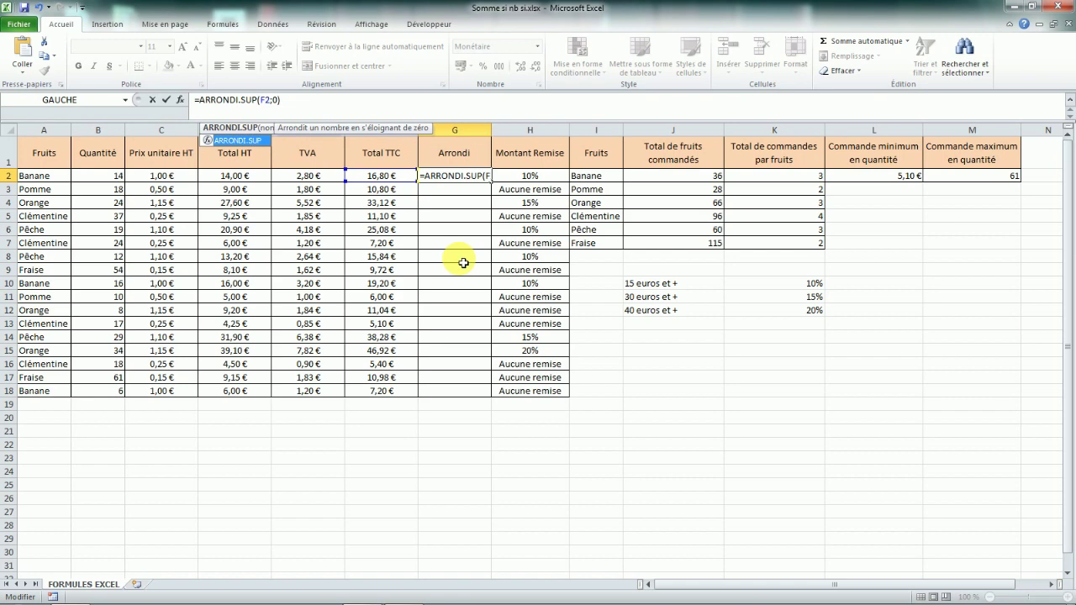
key(Return)
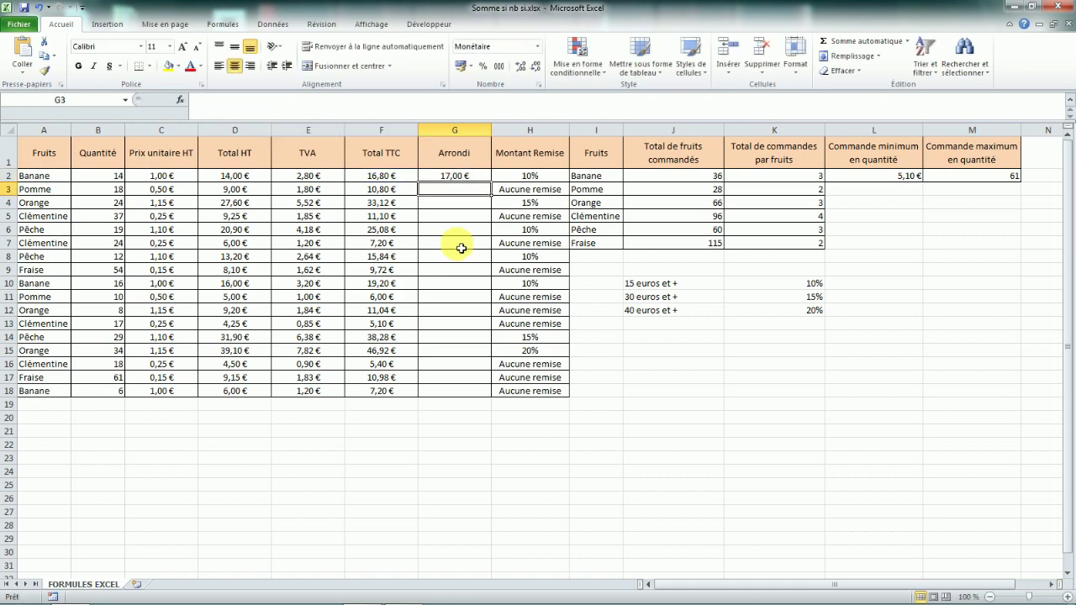
Step: Replace the formula in G2 with =ARRONDI(F2;0) and fill it down the Arrondi column to G18
click(456, 177)
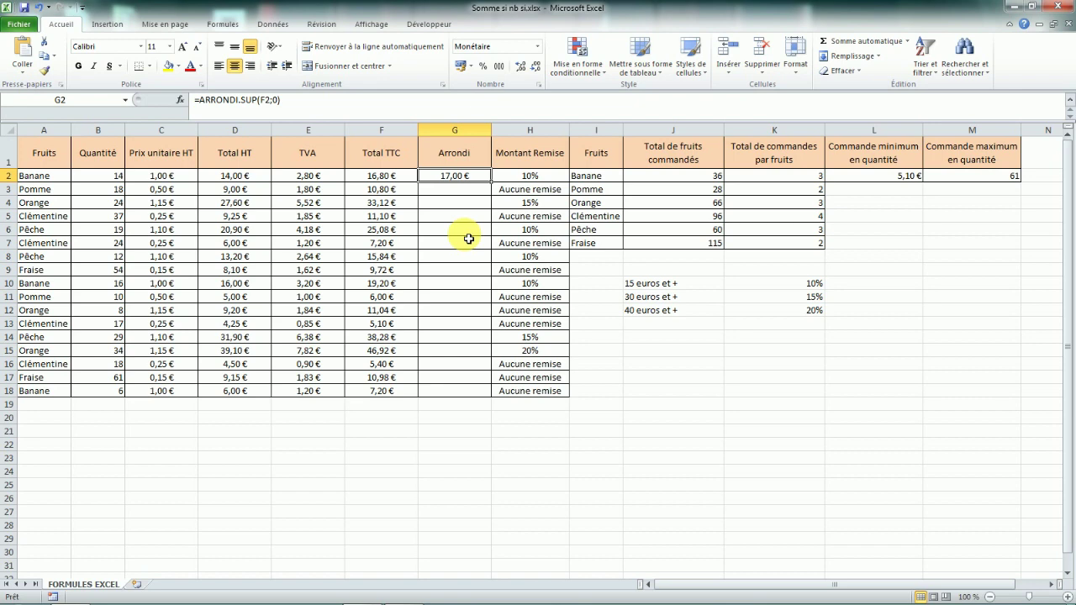
text(=)
key(Caps_Lock)
text(ARRONDI)
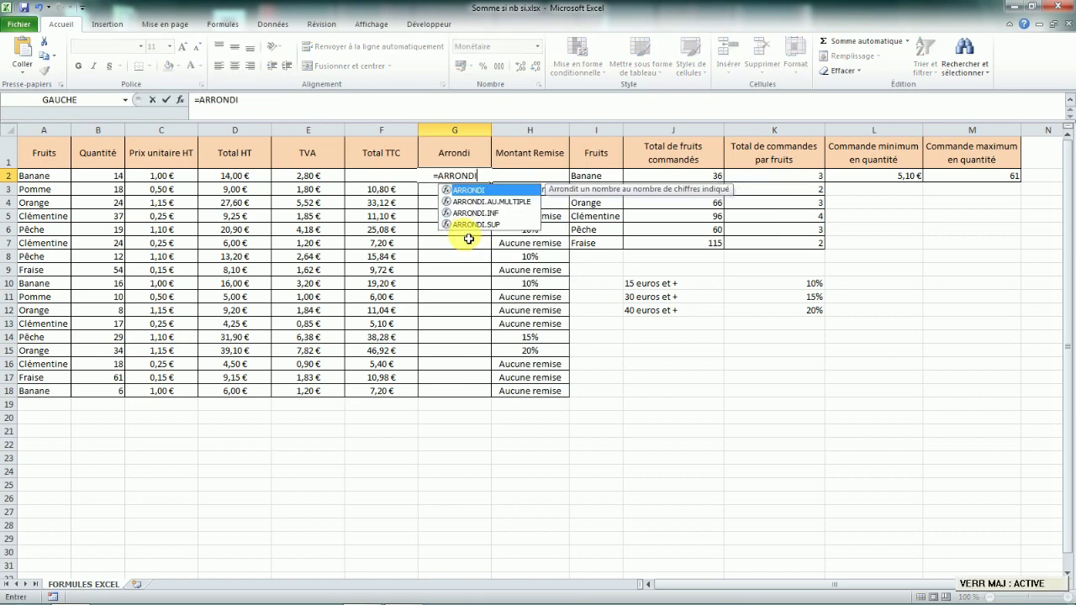
key(Caps_Lock)
text(()
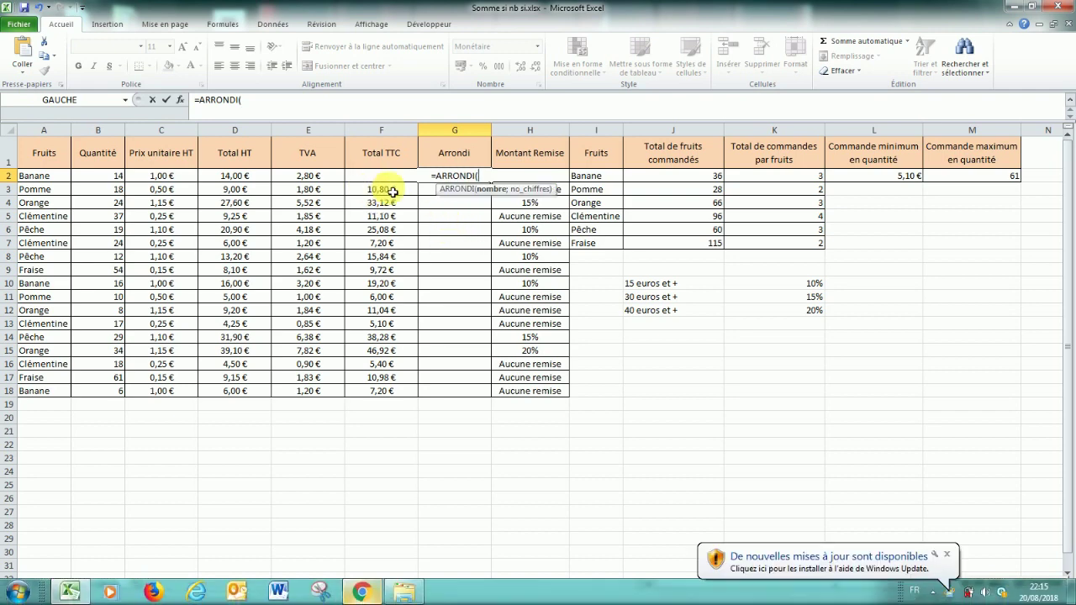
key(Caps_Lock)
text(F2)
key(Caps_Lock)
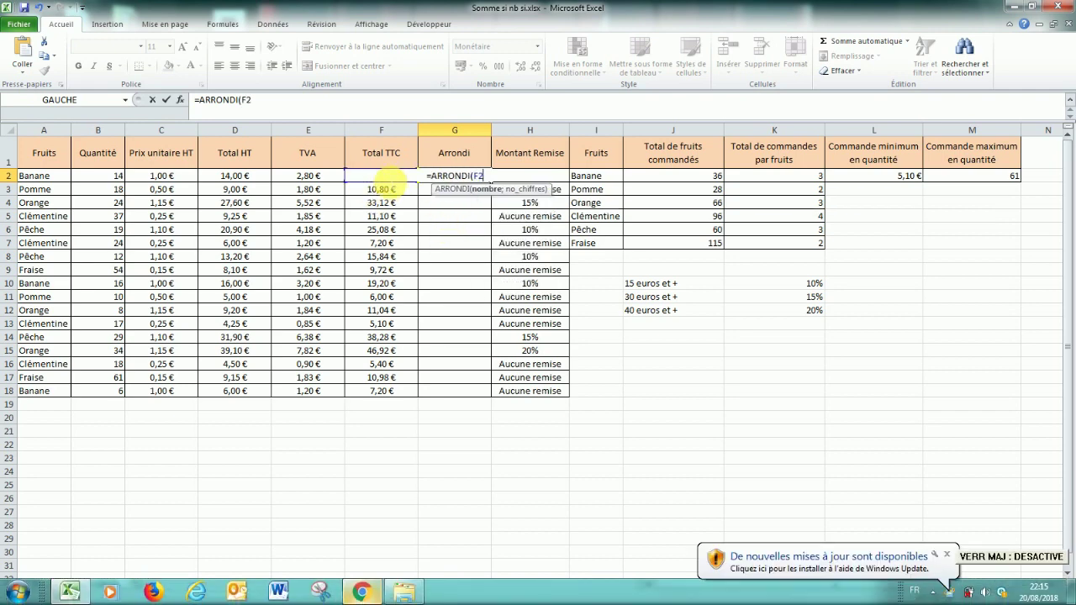
text(;)
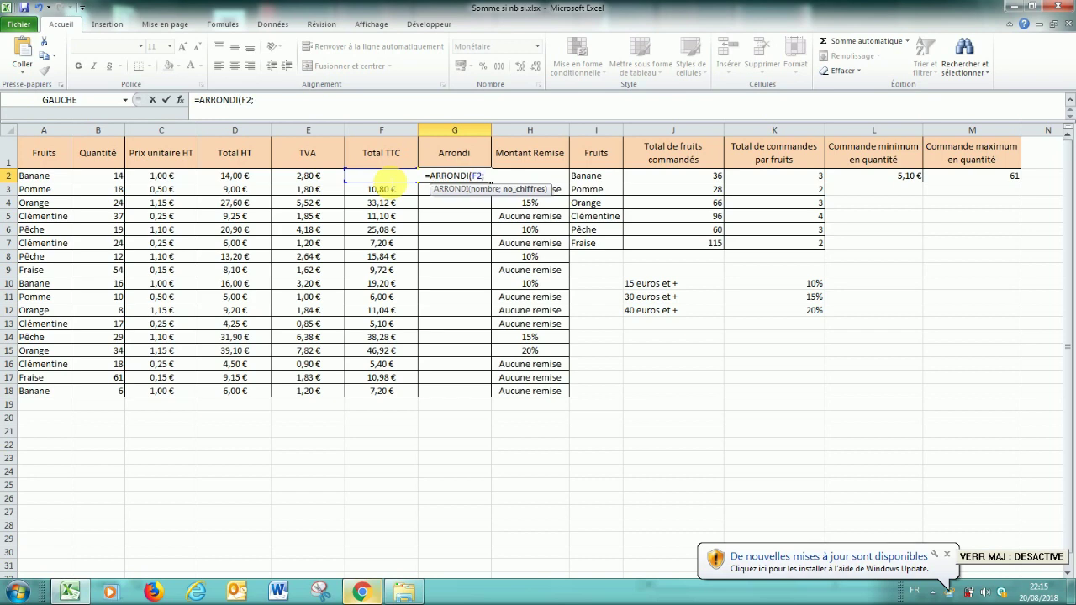
text(0)
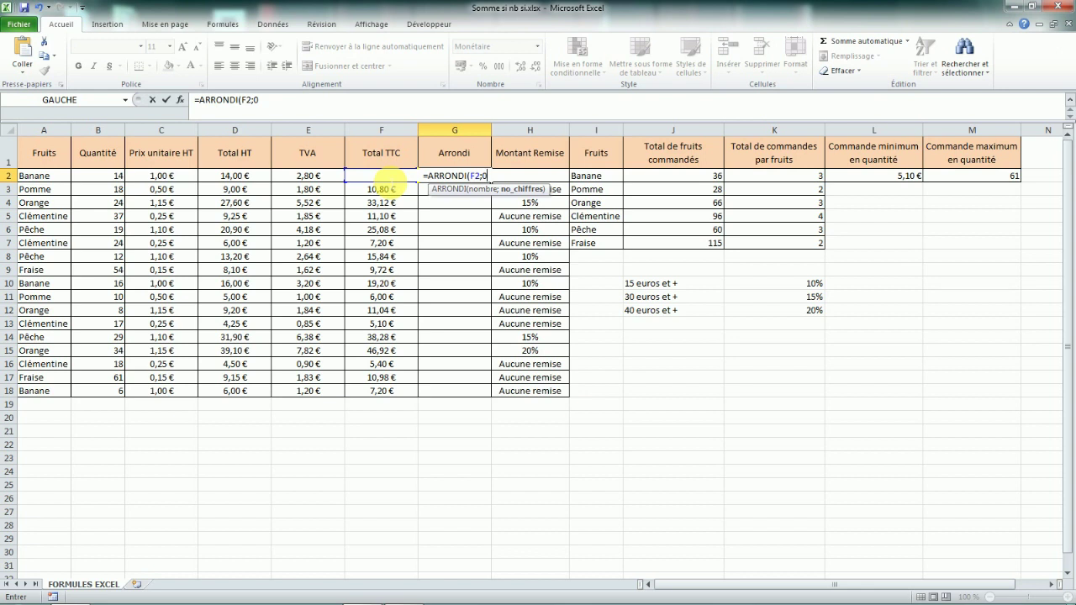
text())
key(Return)
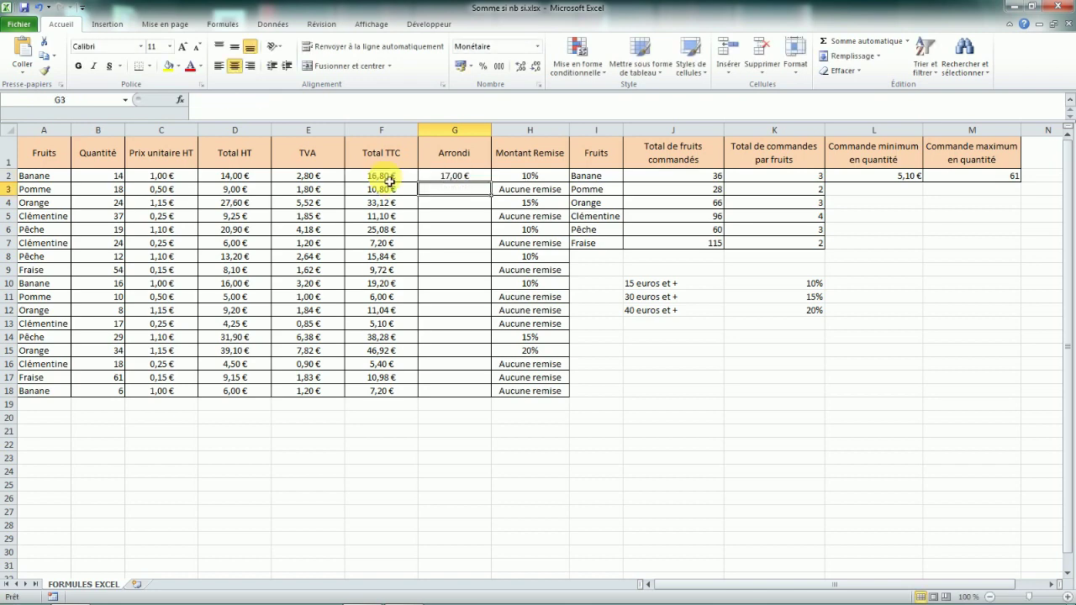
click(437, 179)
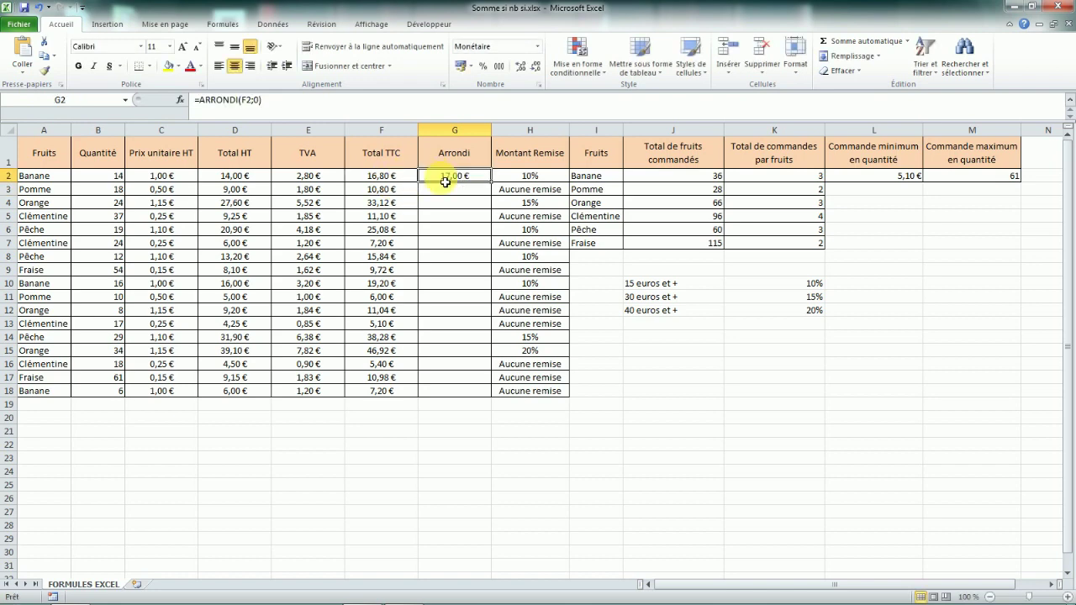
double_click(497, 186)
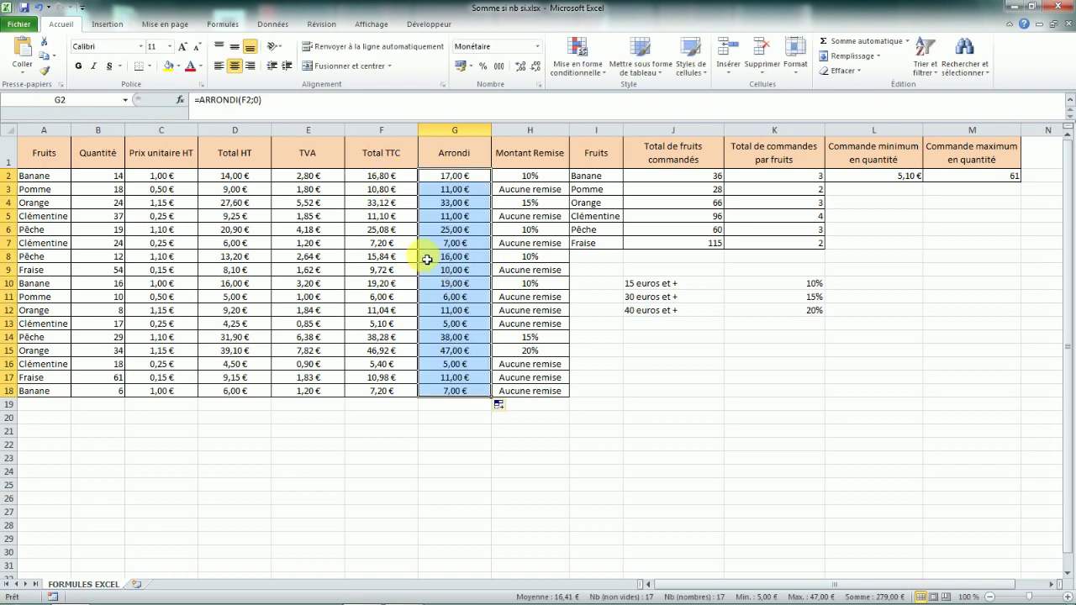
Step: Overwrite the Total TTC of the first Pomme order, F3, with 10,49 to test the rounding
click(395, 187)
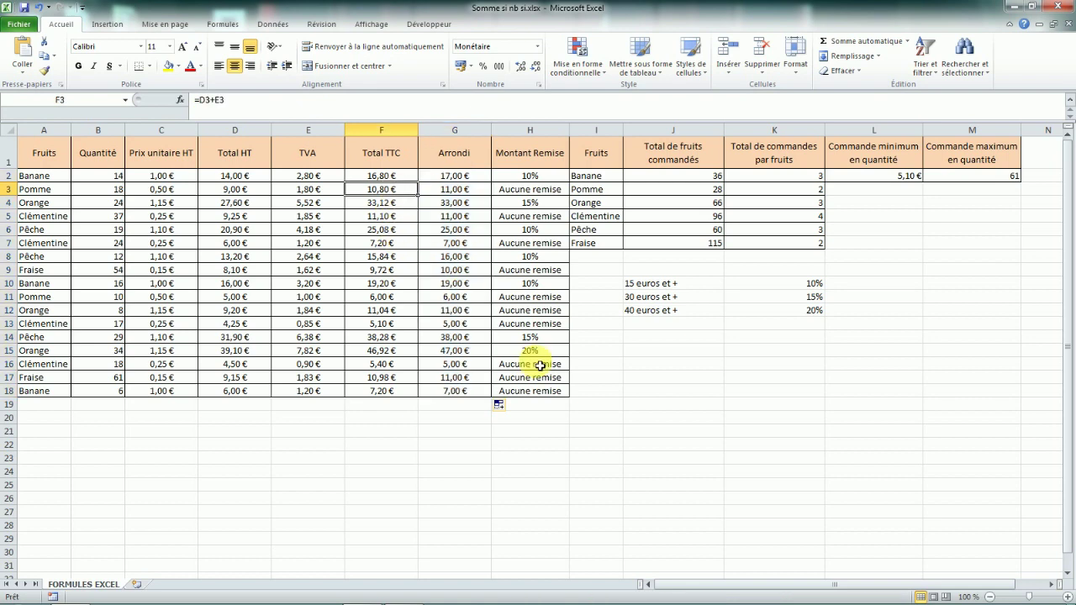
text(10)
key(Caps_Lock)
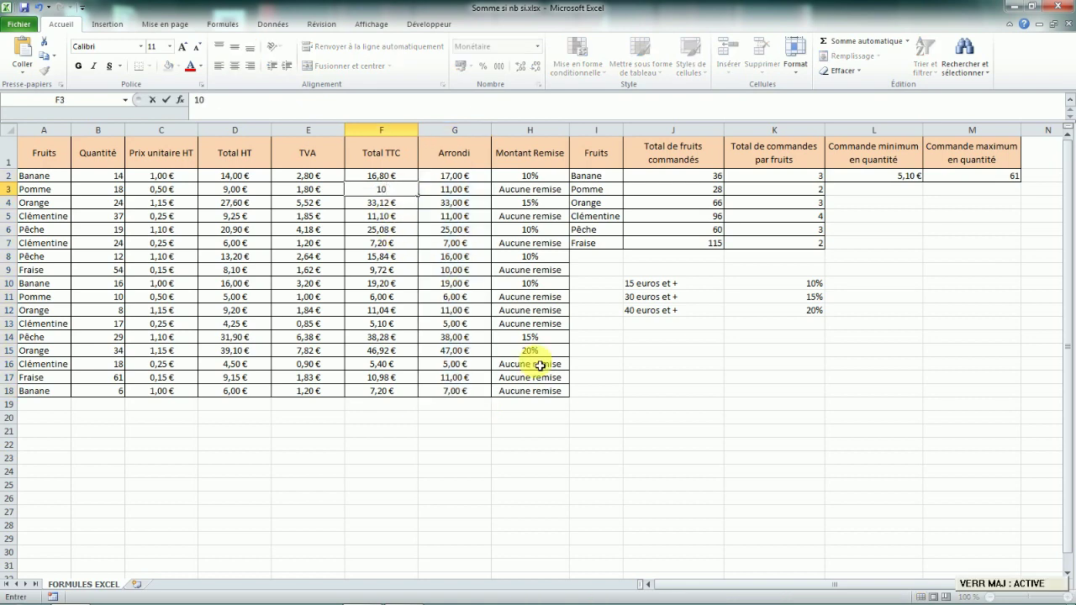
text(0)
key(Caps_Lock)
text(,49)
key(Return)
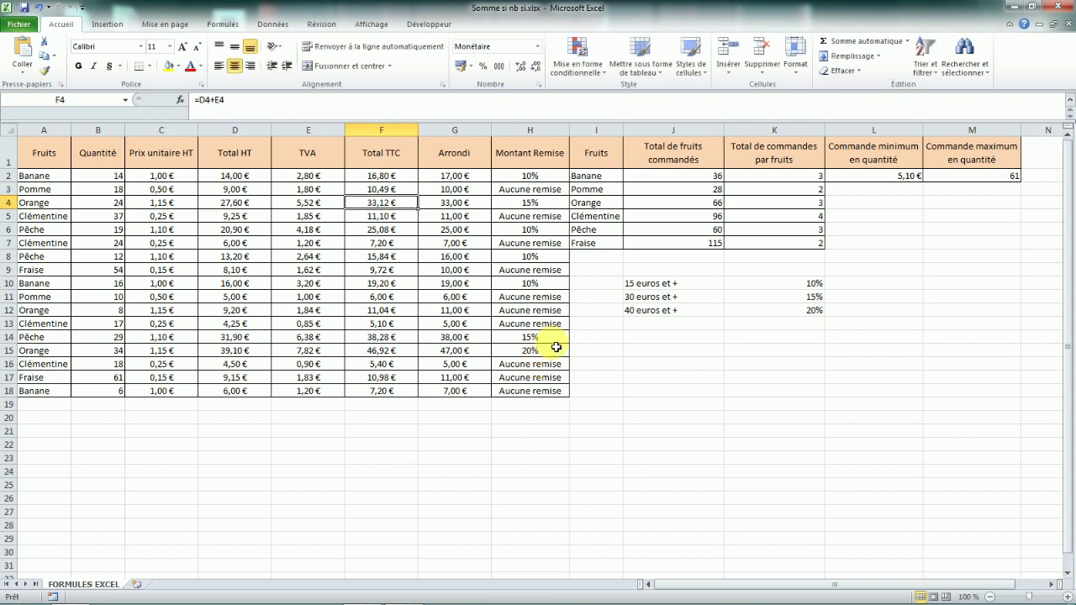
Step: Set the Total TTC in F3 to 10,51 and select its rounded amount in G3
click(403, 194)
text(10,51)
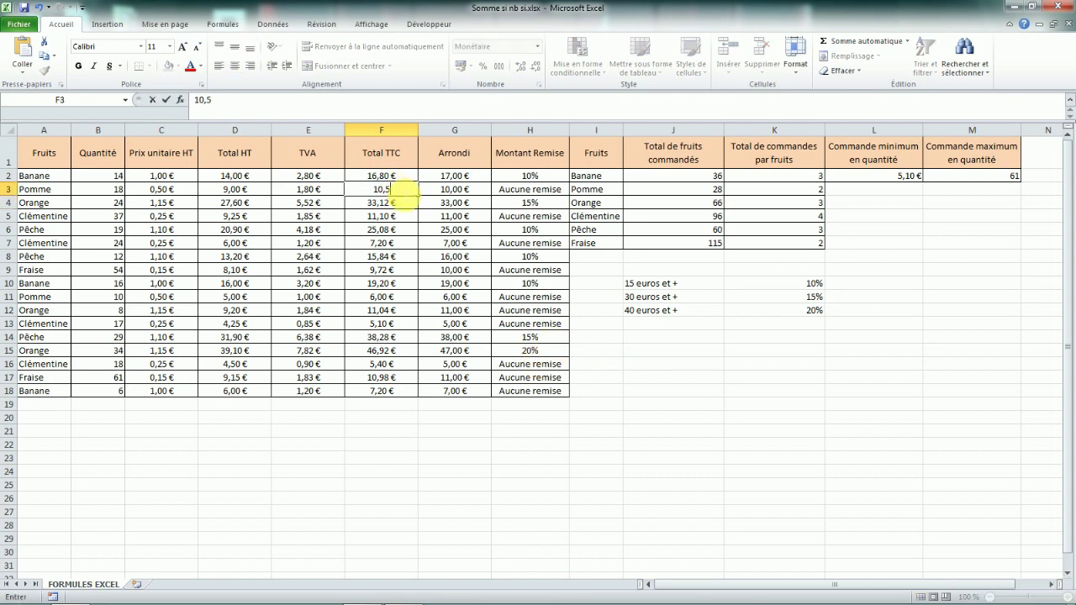
key(Return)
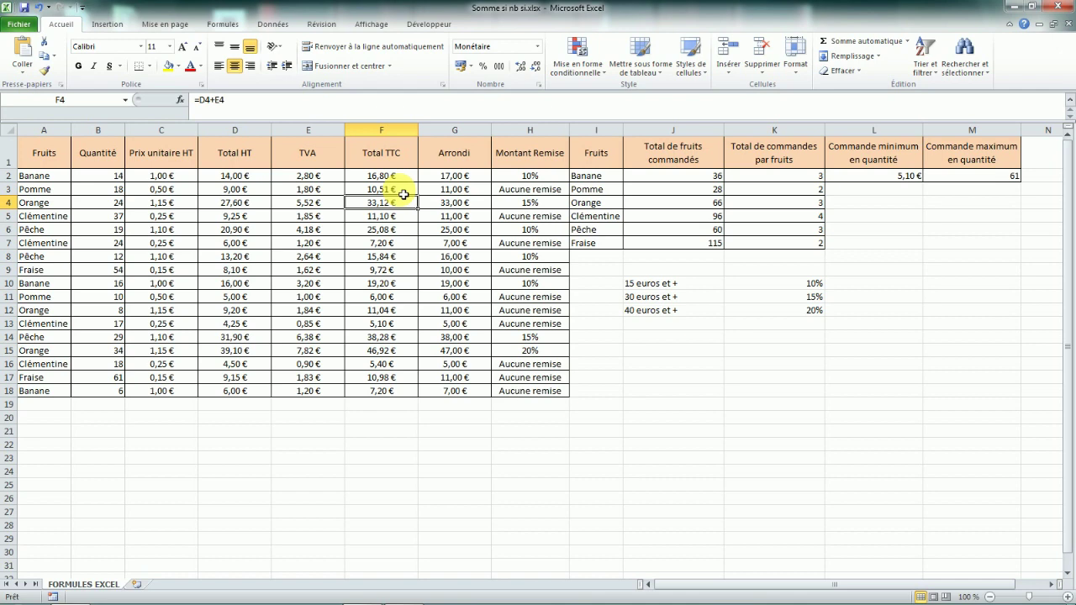
click(464, 191)
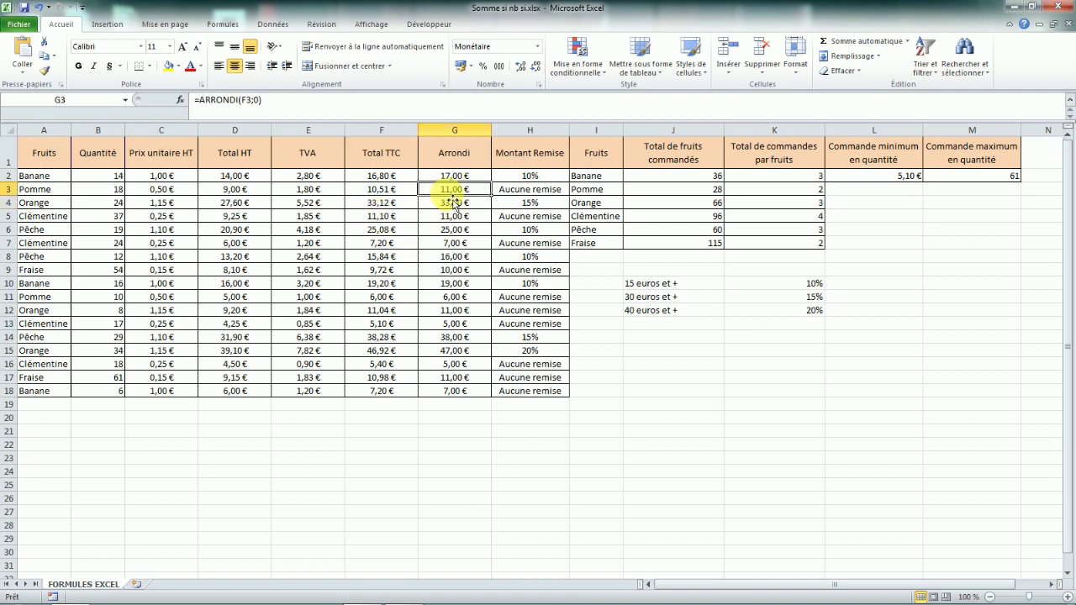
Step: Enter =G2 in G22 below the table to reference the rounded amount of the first Banane order
click(454, 175)
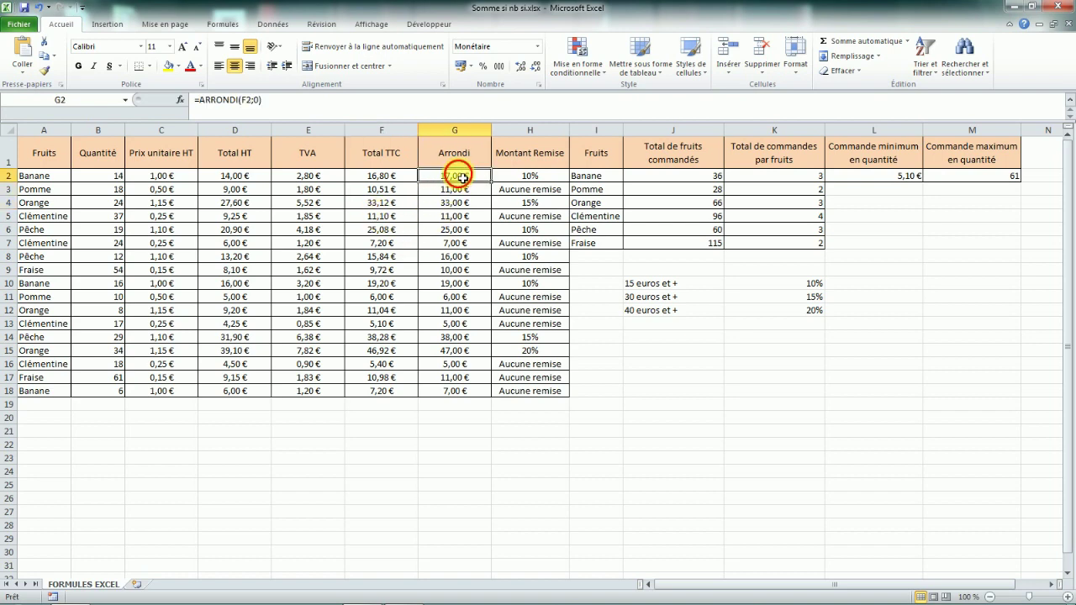
click(454, 443)
text(=)
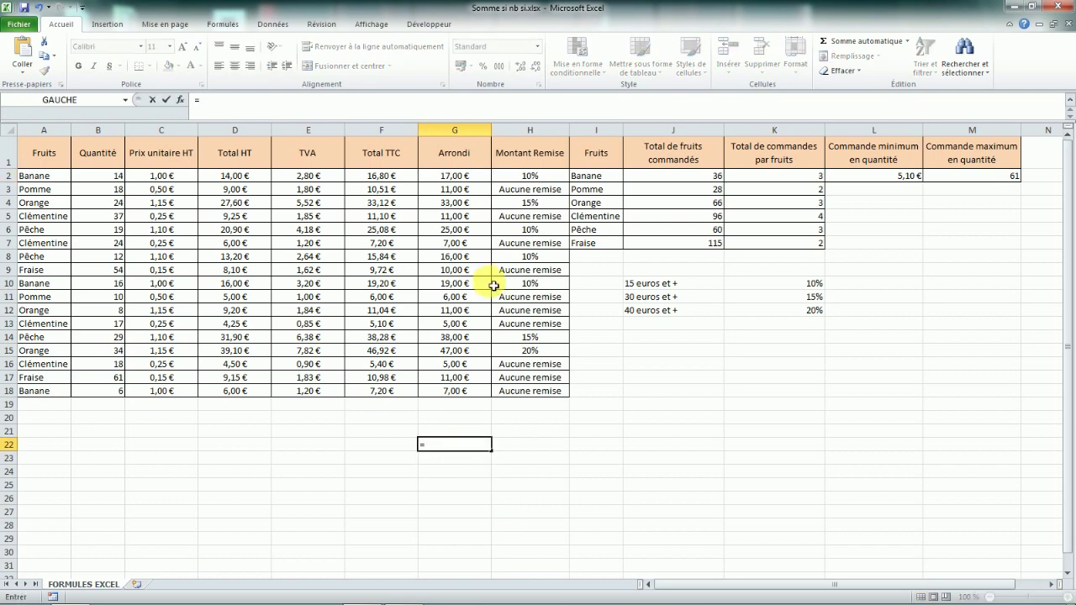
click(458, 176)
key(Return)
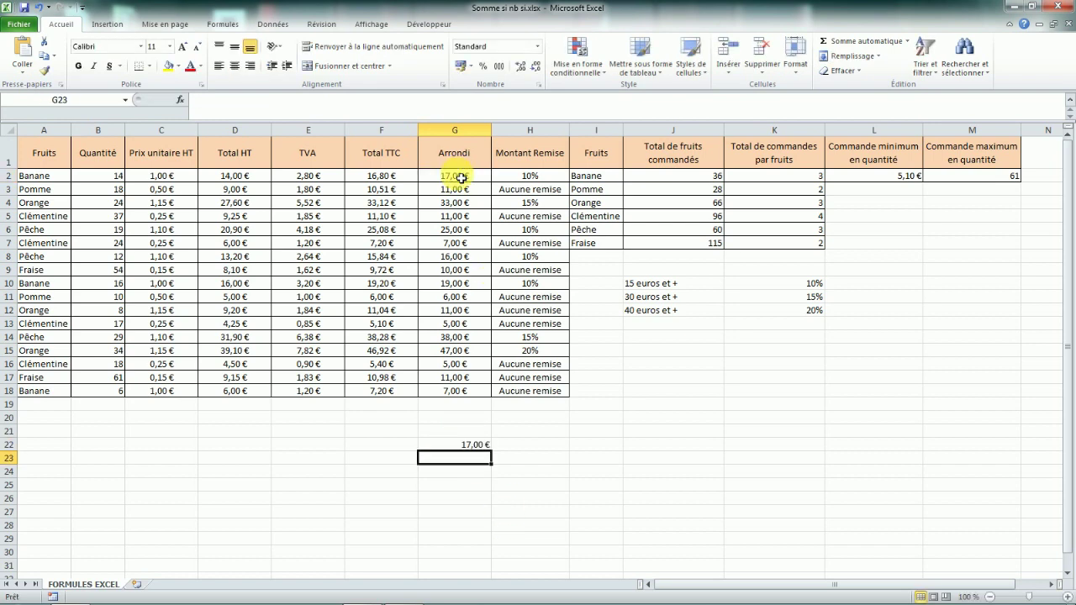
Step: Preview the Monétaire format of G22 with 0 decimals, and restore it to 2 decimals
click(477, 443)
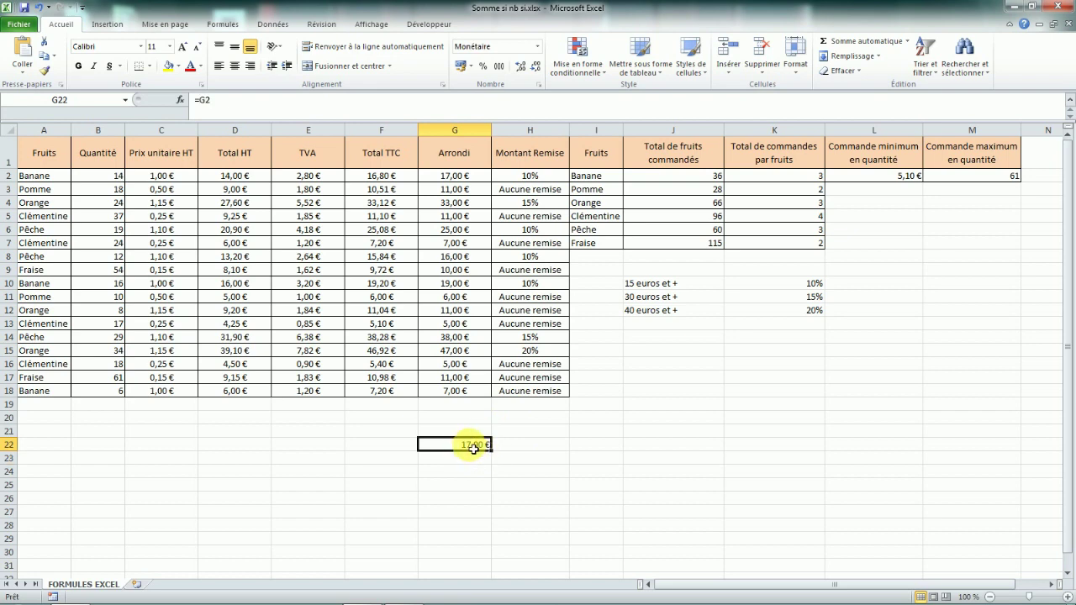
right_click(473, 448)
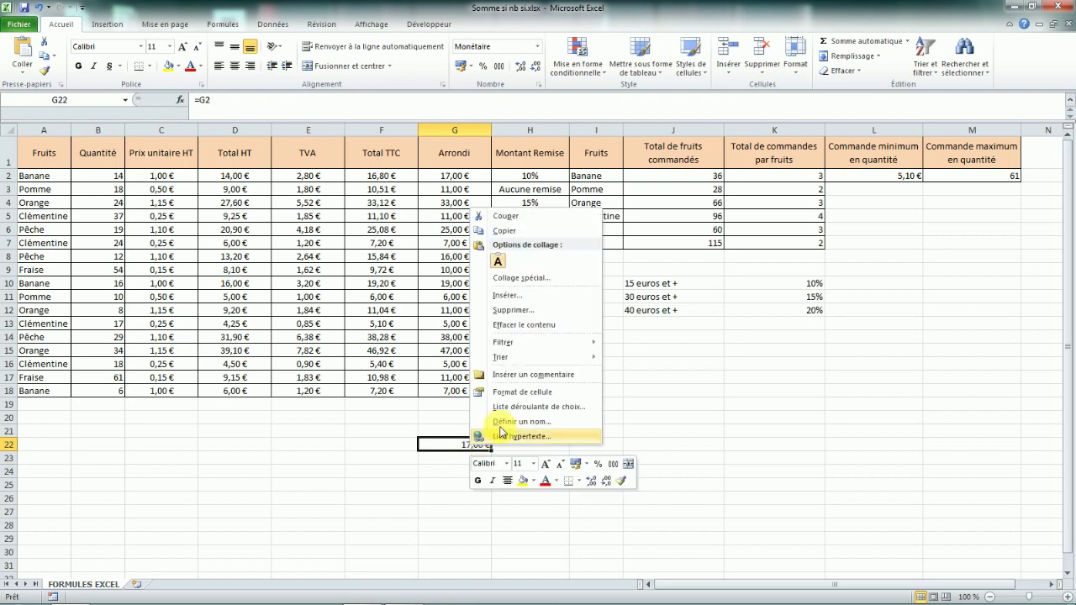
click(530, 391)
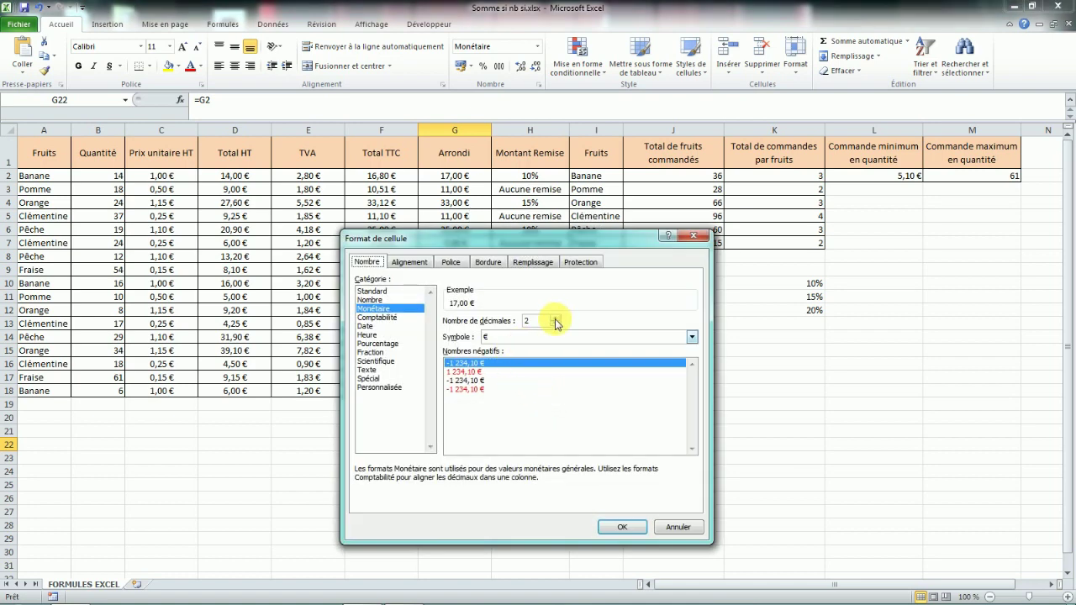
click(556, 326)
click(555, 325)
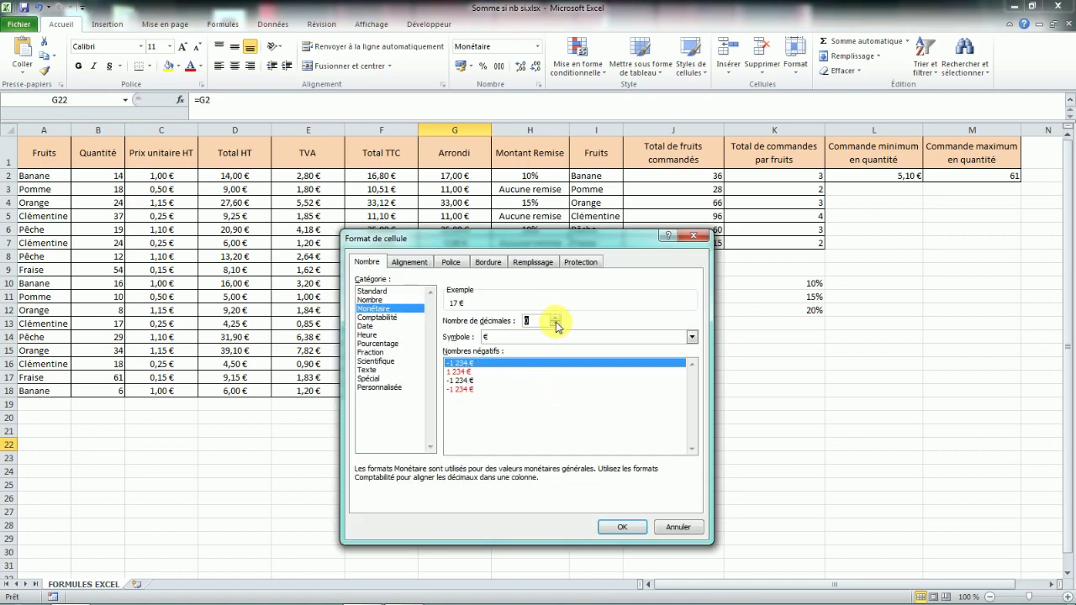
click(555, 318)
click(555, 317)
click(621, 525)
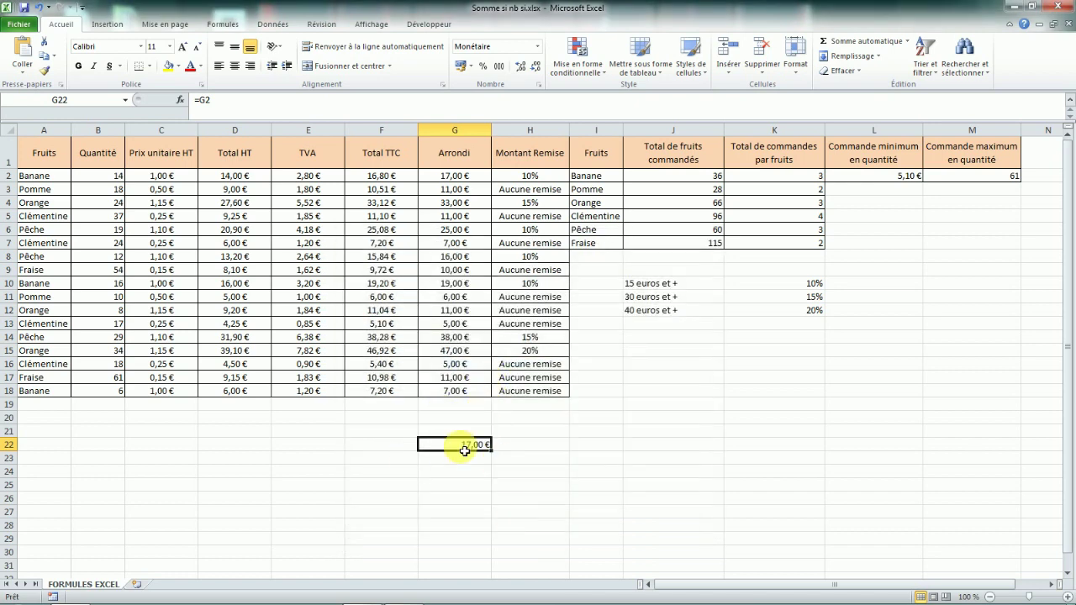
Step: Copy G22 and paste only its value into H22
key(ctrl+c)
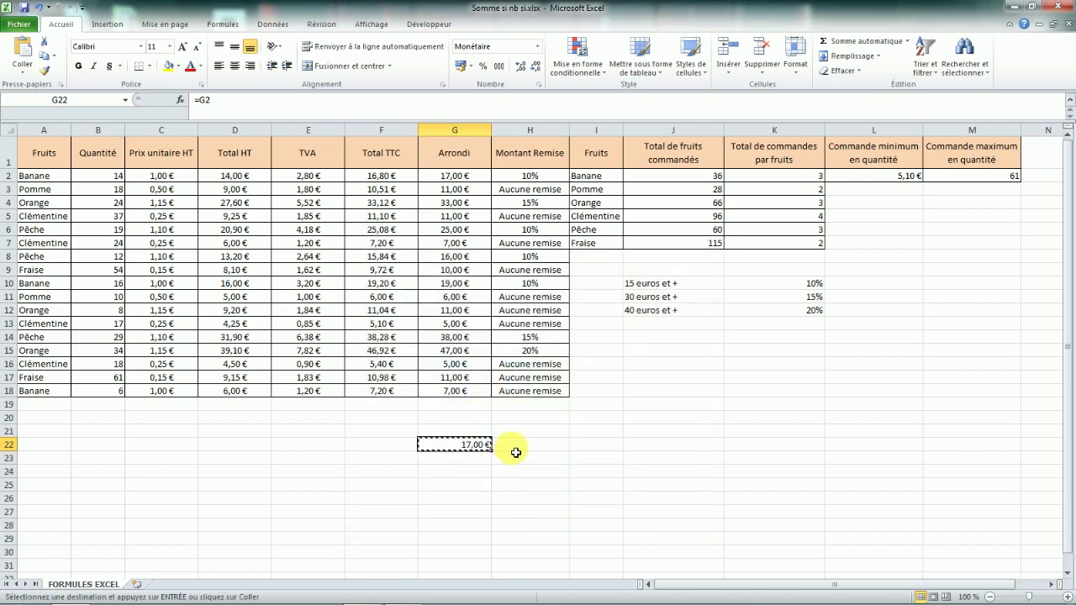
click(515, 453)
right_click(515, 453)
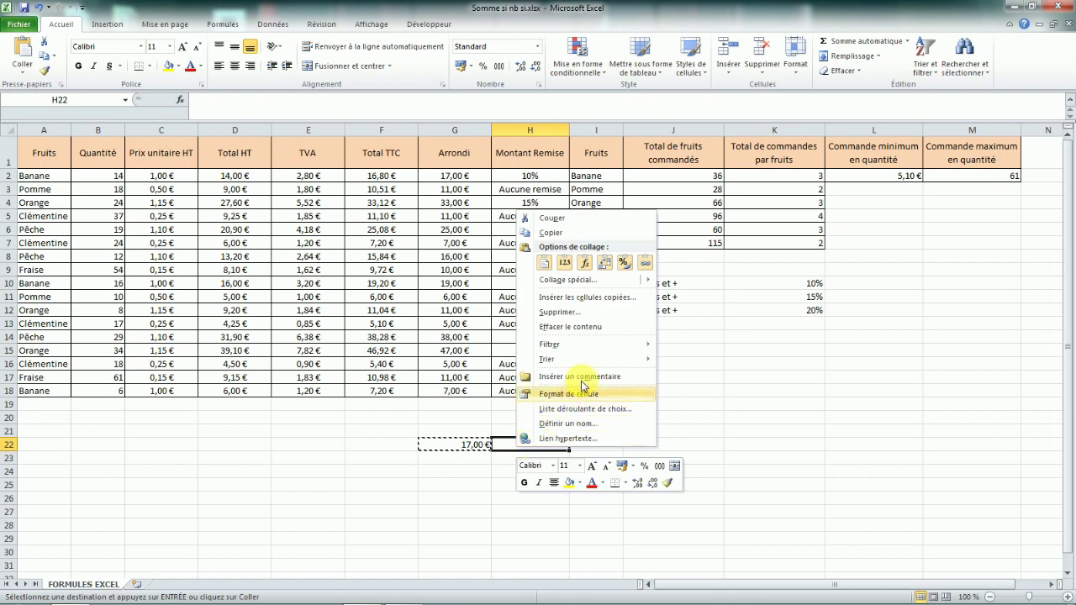
click(564, 262)
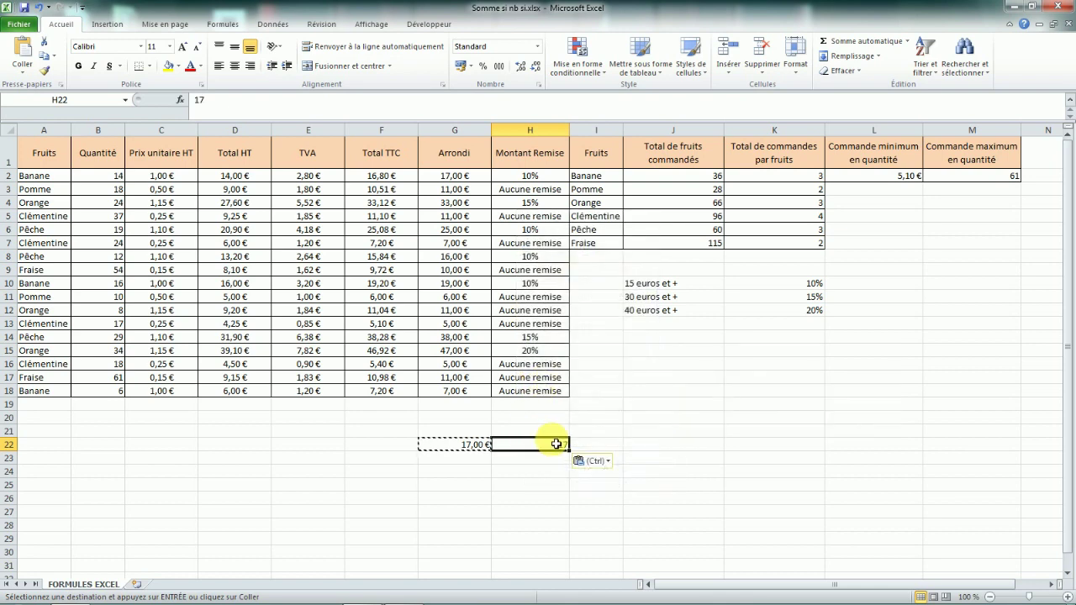
Step: Format H22 in the Nombre category with 2 decimals
right_click(556, 444)
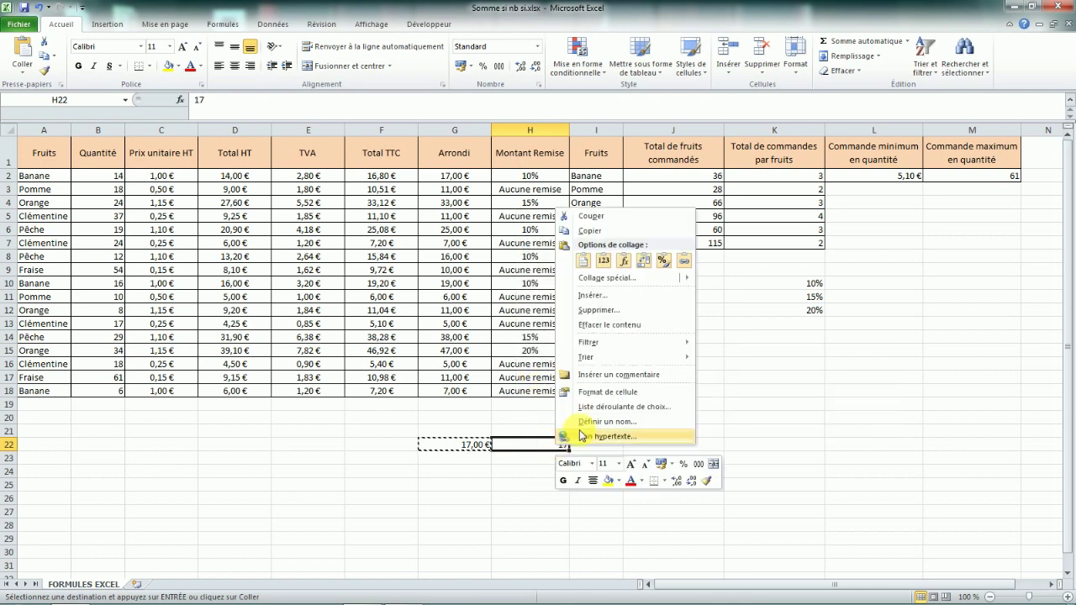
click(607, 391)
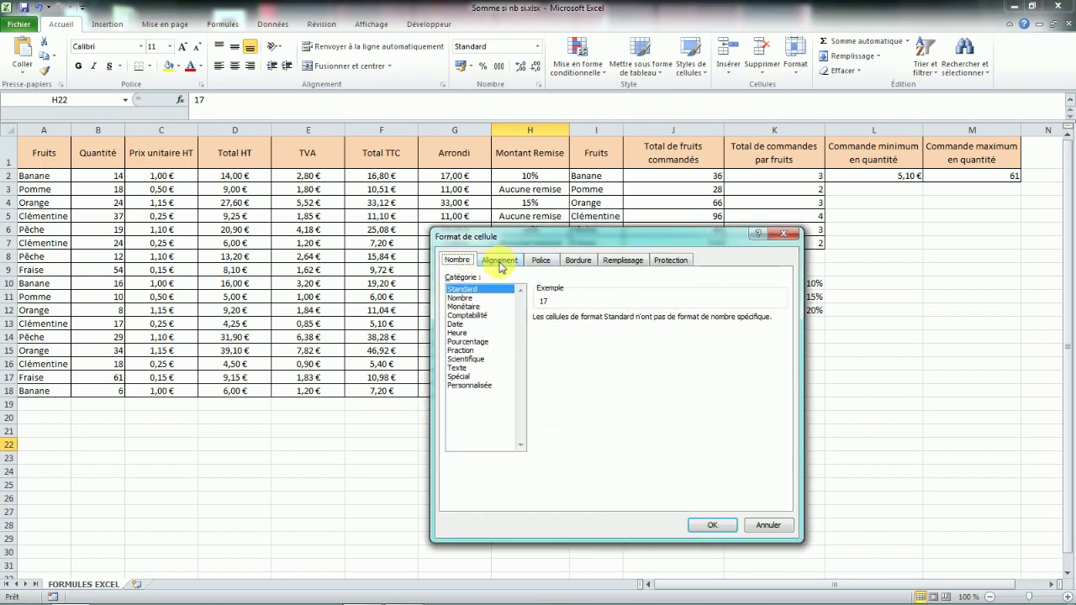
click(471, 298)
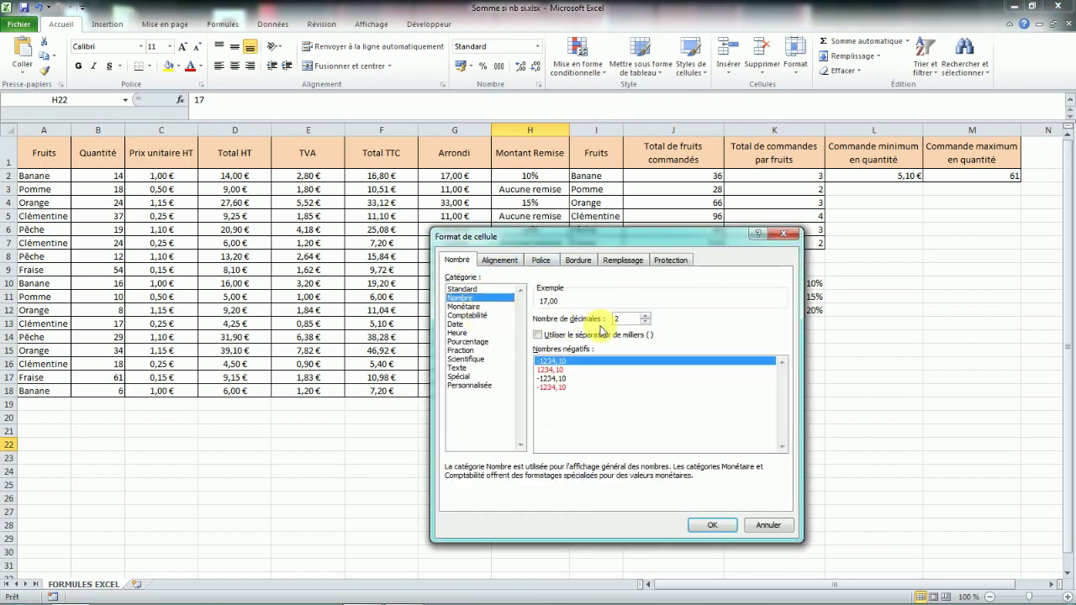
click(712, 526)
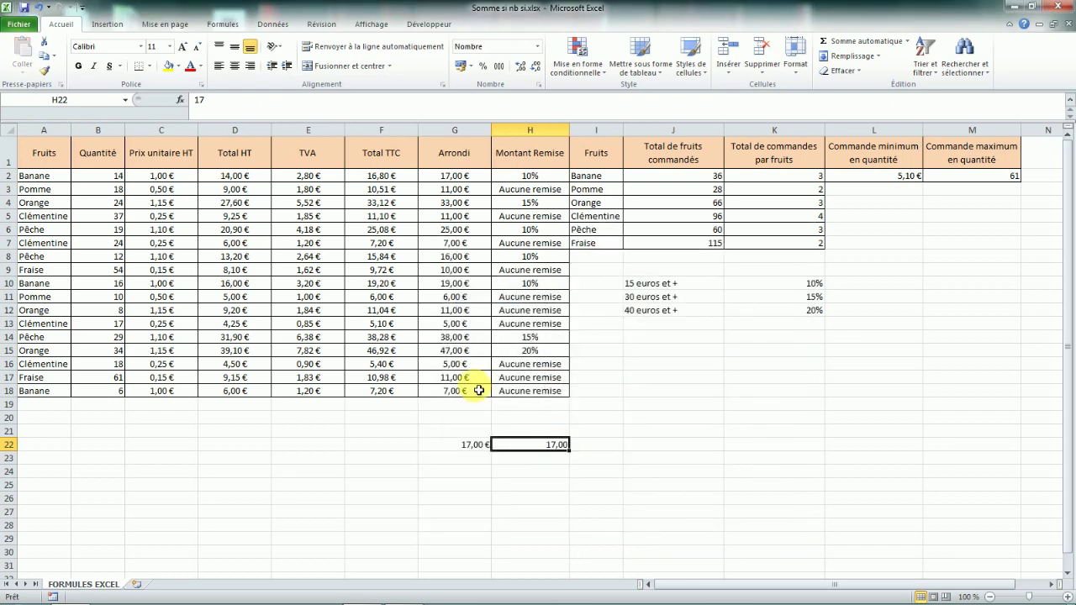
Step: Set the Monétaire format of the first Banane order's Total TTC, F2, to 0 decimals
click(453, 181)
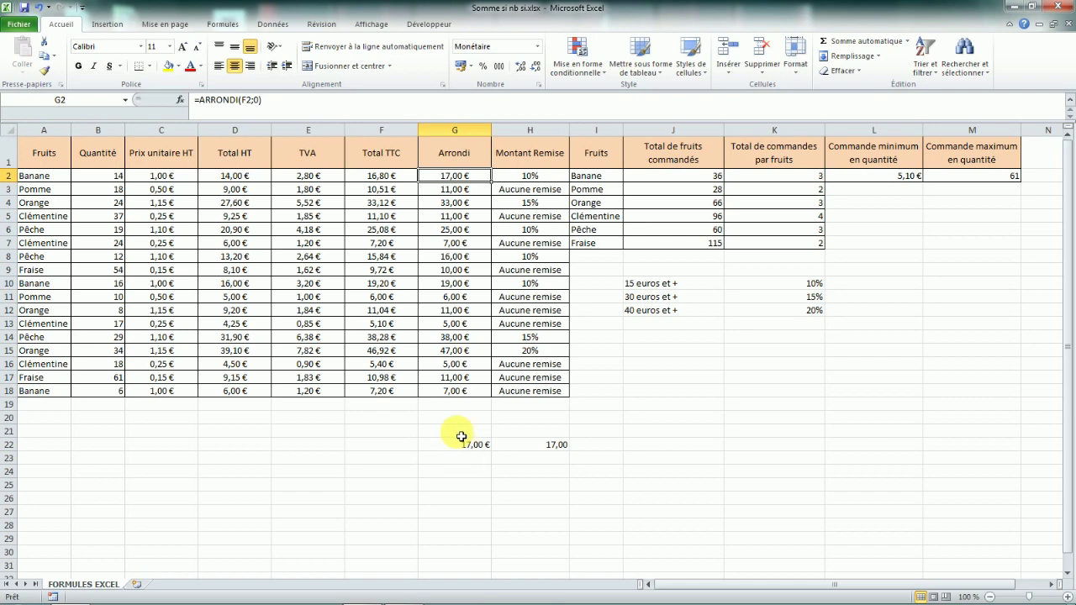
click(392, 179)
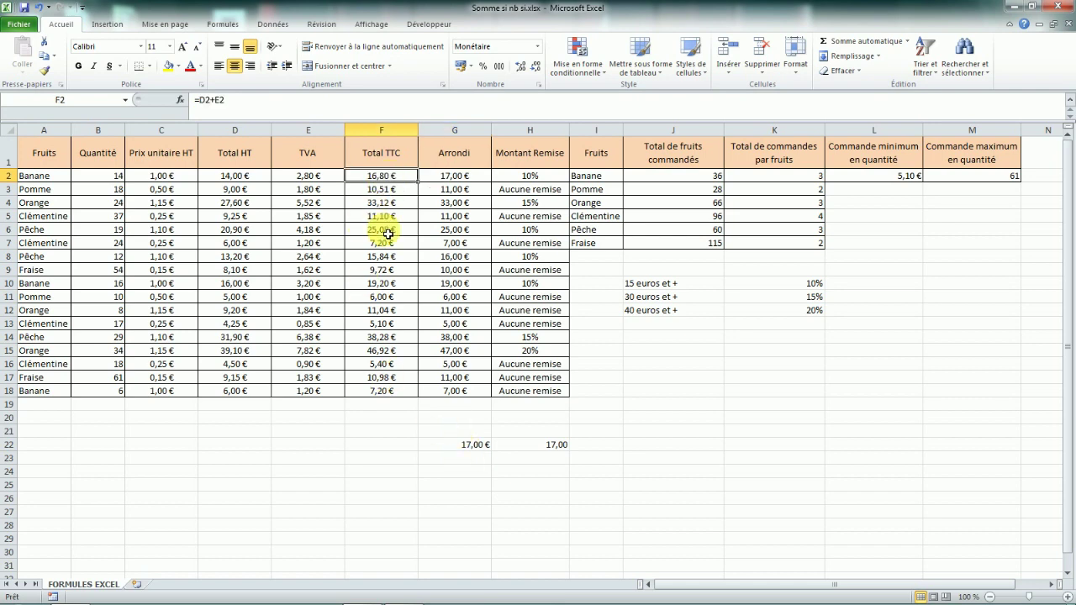
right_click(397, 175)
click(456, 358)
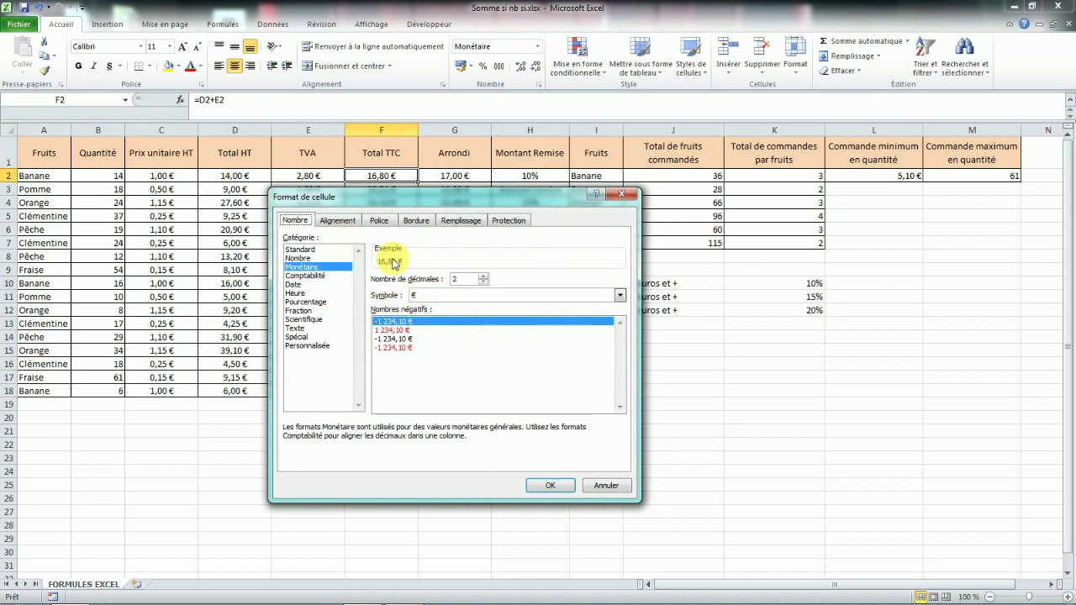
click(484, 283)
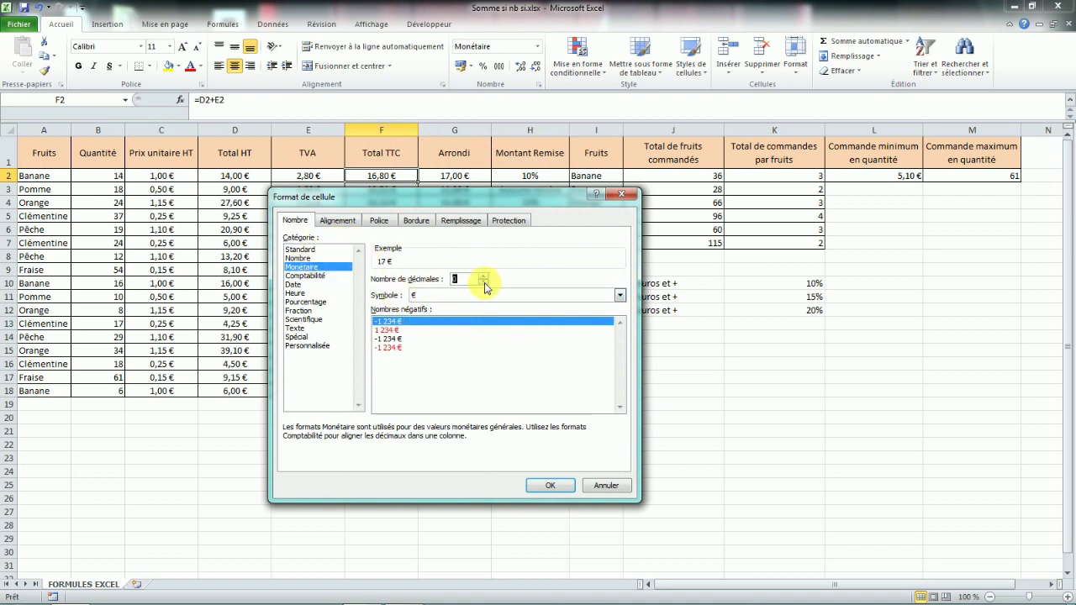
click(483, 282)
click(551, 485)
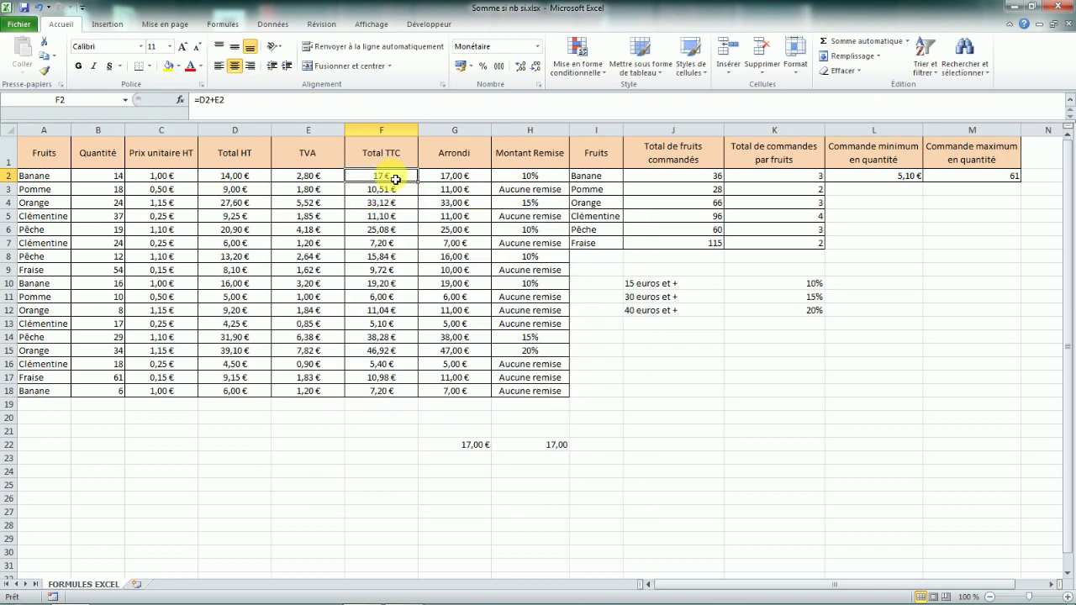
Step: Overwrite the Total TTC of the first Pomme order, F3, with 10,41
click(377, 432)
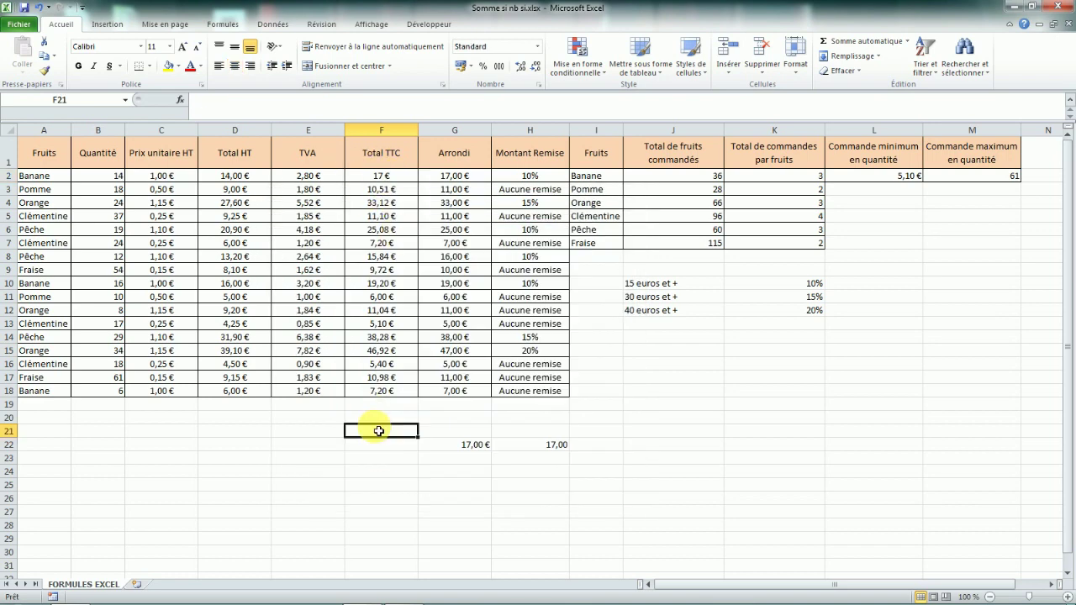
right_click(394, 191)
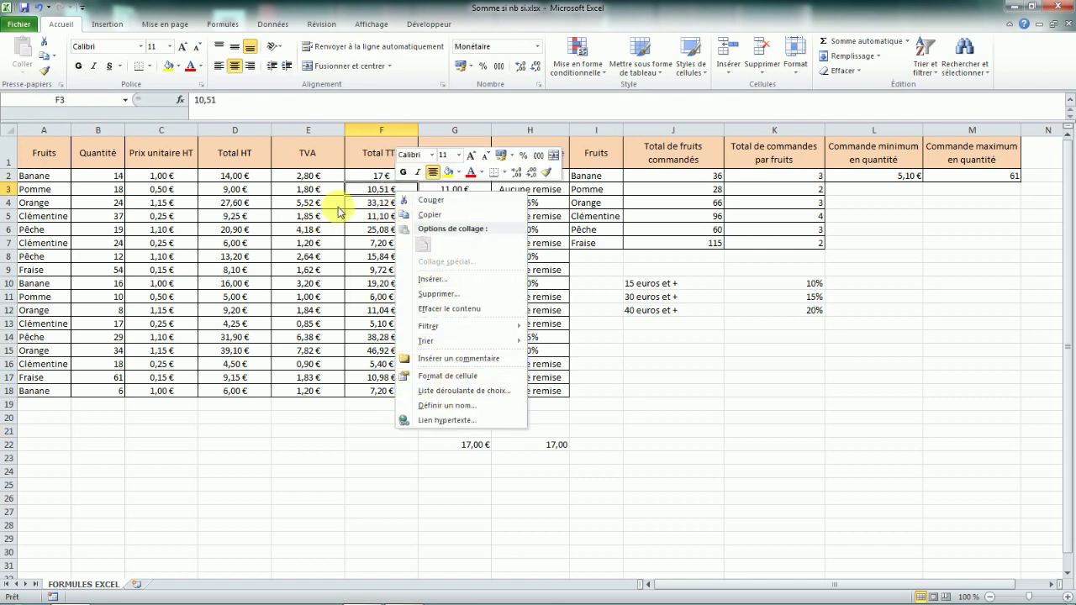
click(376, 190)
text(10)
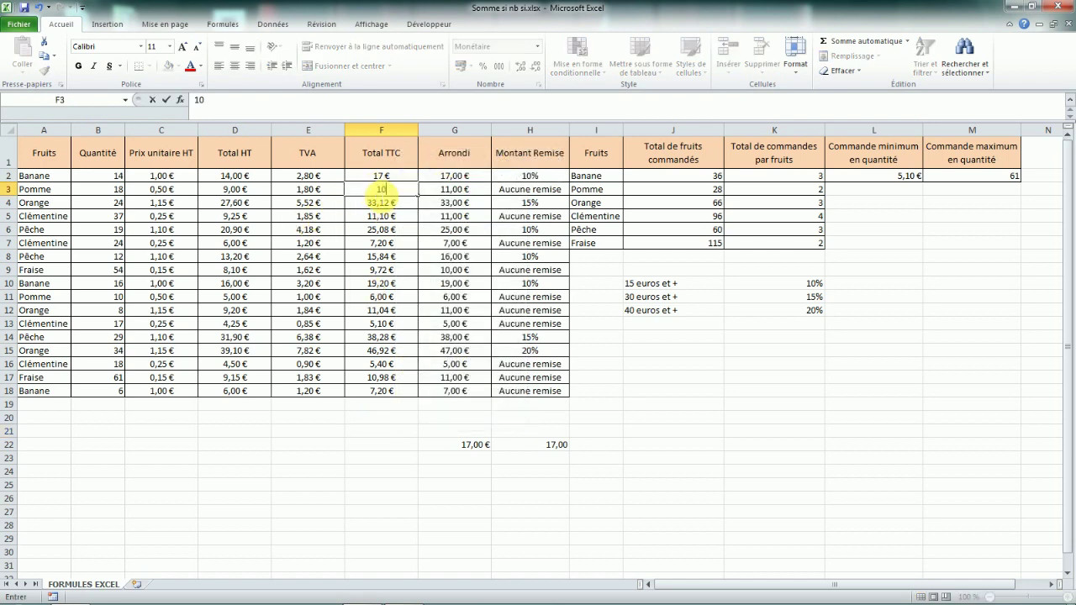
text(,41)
key(Return)
click(381, 191)
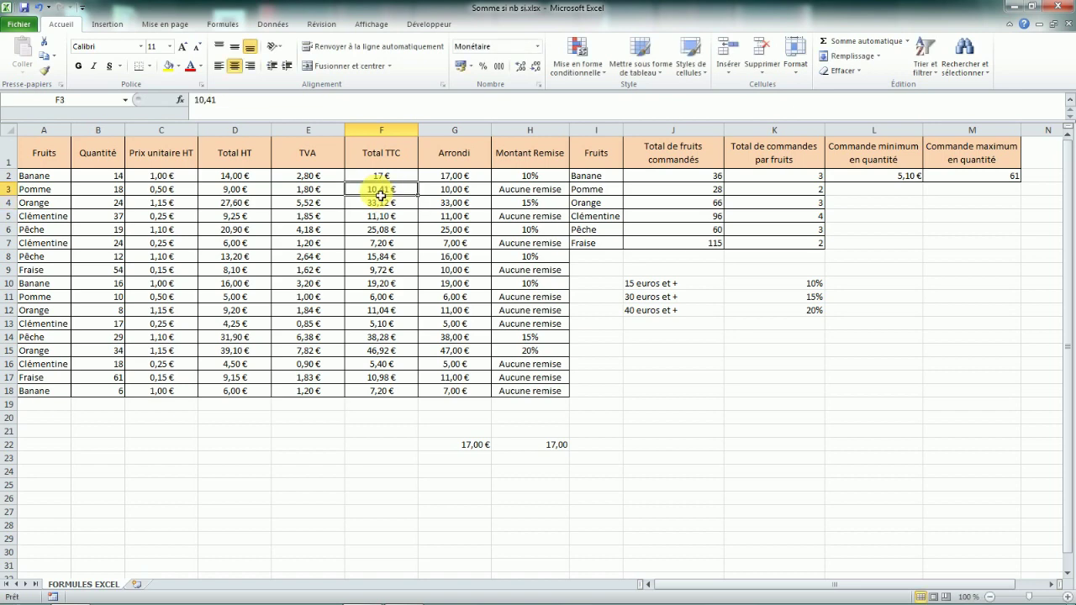
Step: Set the Monétaire format of the first Pomme order's Total TTC, F3, to 0 decimals
right_click(380, 194)
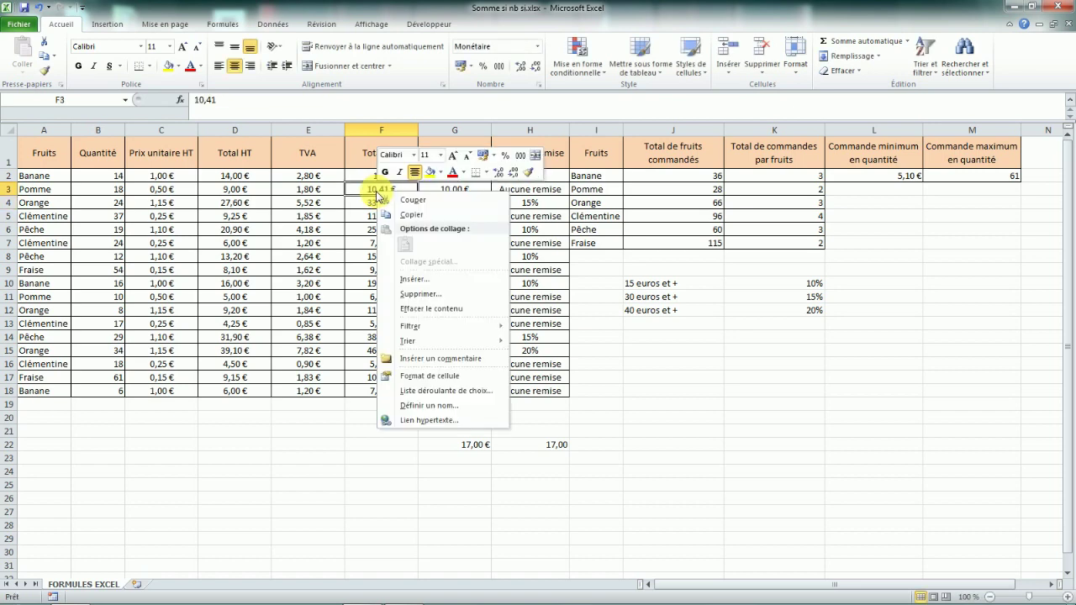
click(421, 379)
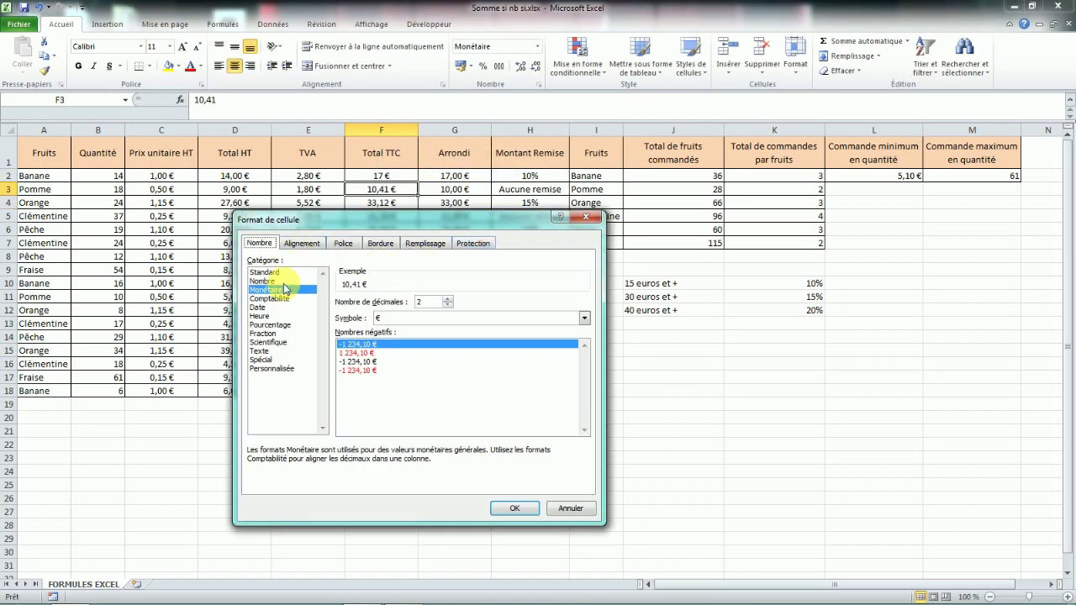
drag(458, 226, 656, 207)
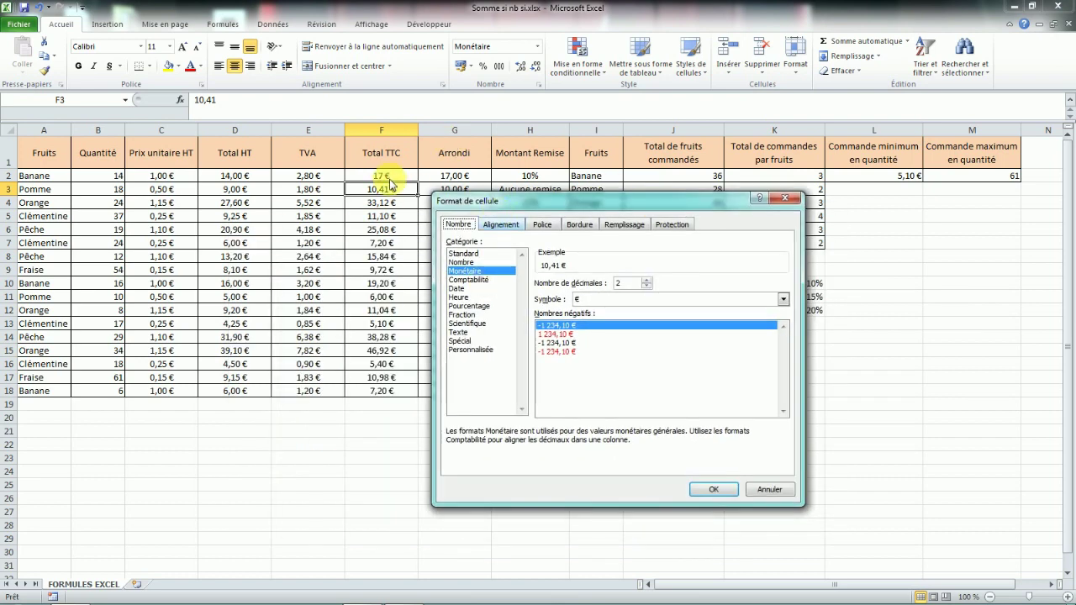
click(646, 287)
click(646, 287)
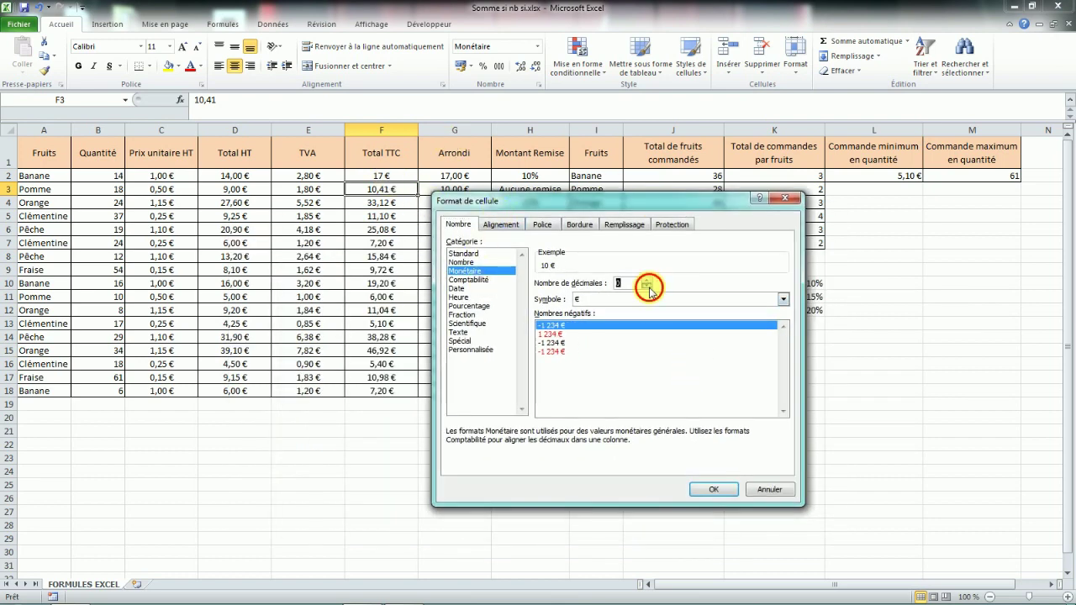
click(713, 490)
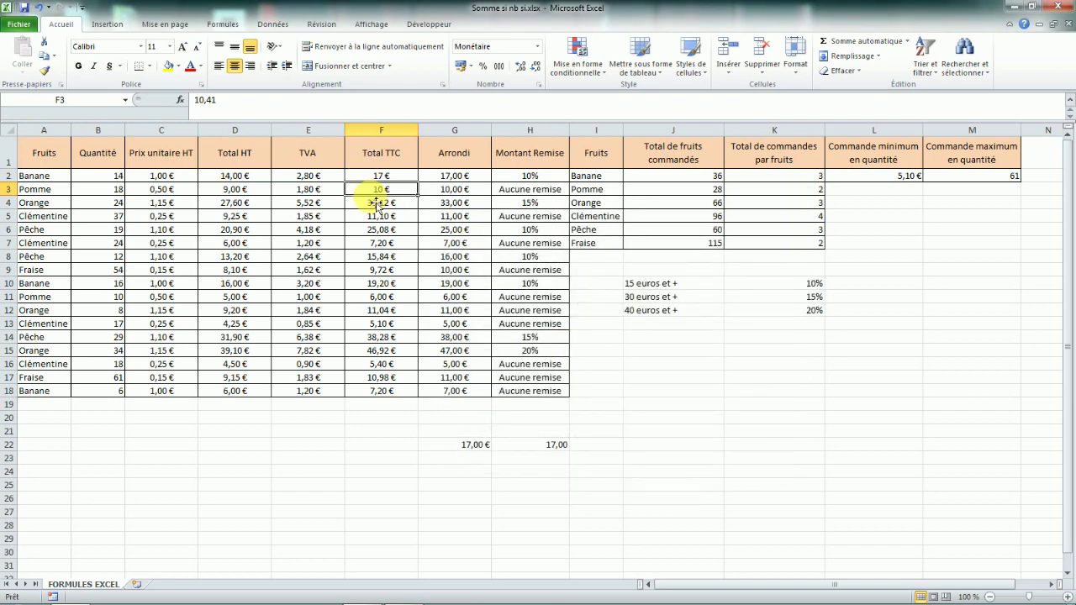
Step: Enter =F2*F3 in F21 to multiply the two display-rounded Total TTC amounts, and select G2 for comparison
click(384, 433)
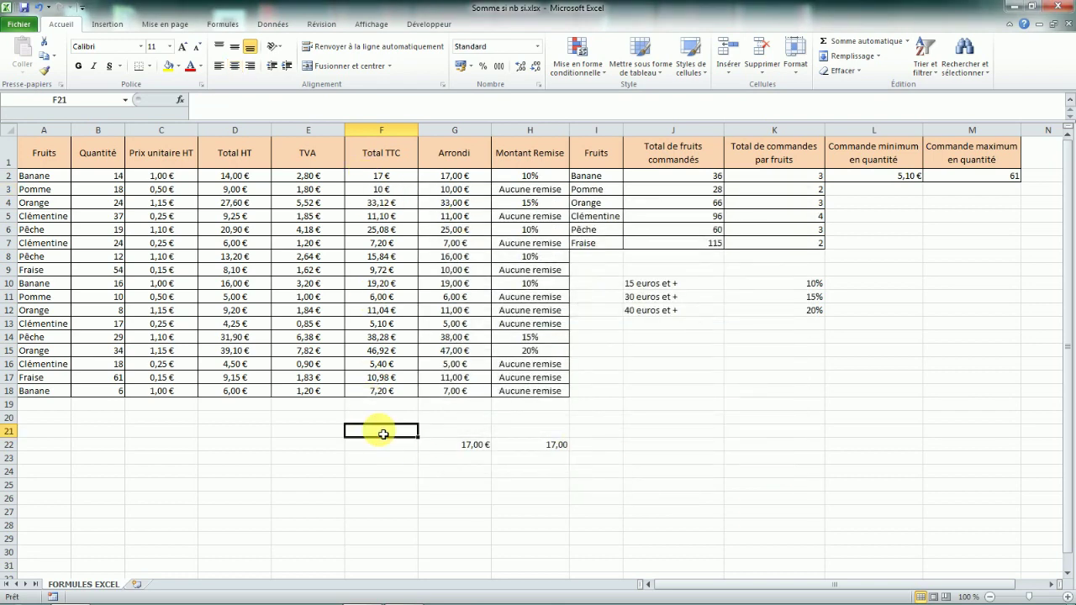
text(=)
click(376, 176)
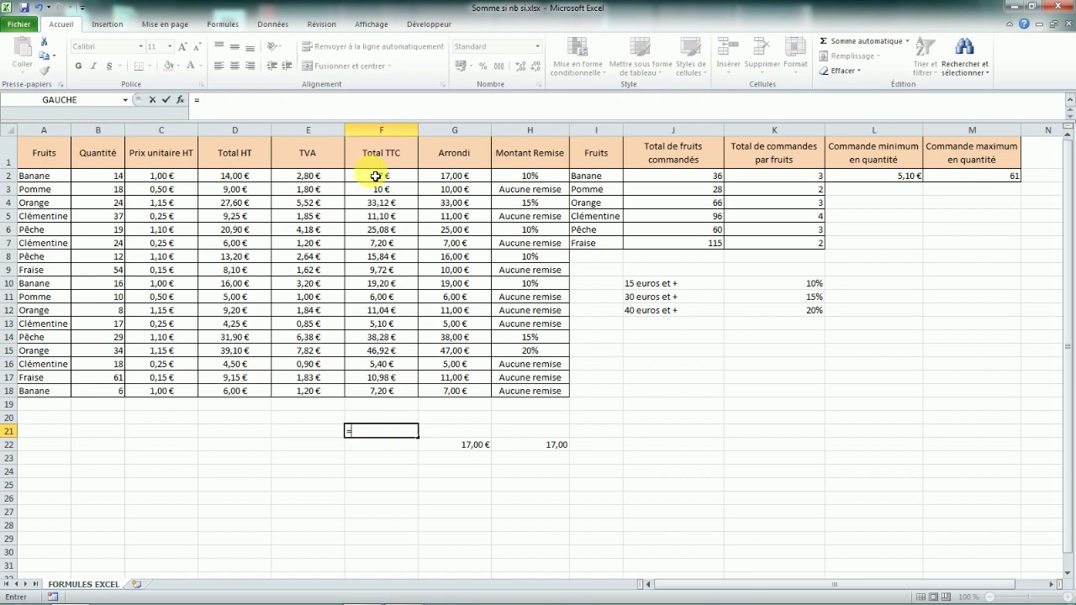
text(*)
click(385, 192)
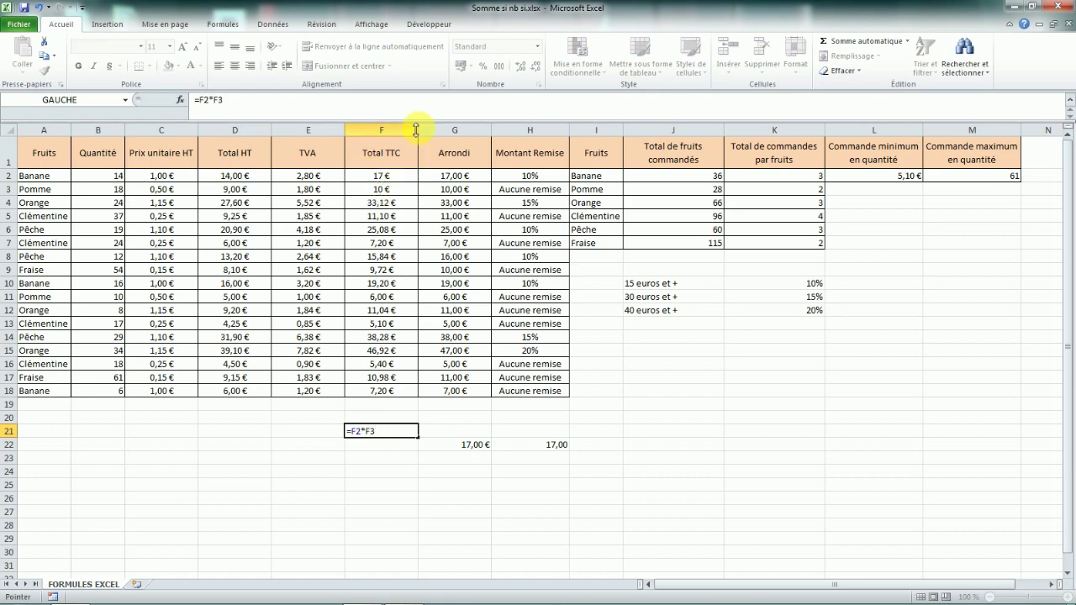
key(Return)
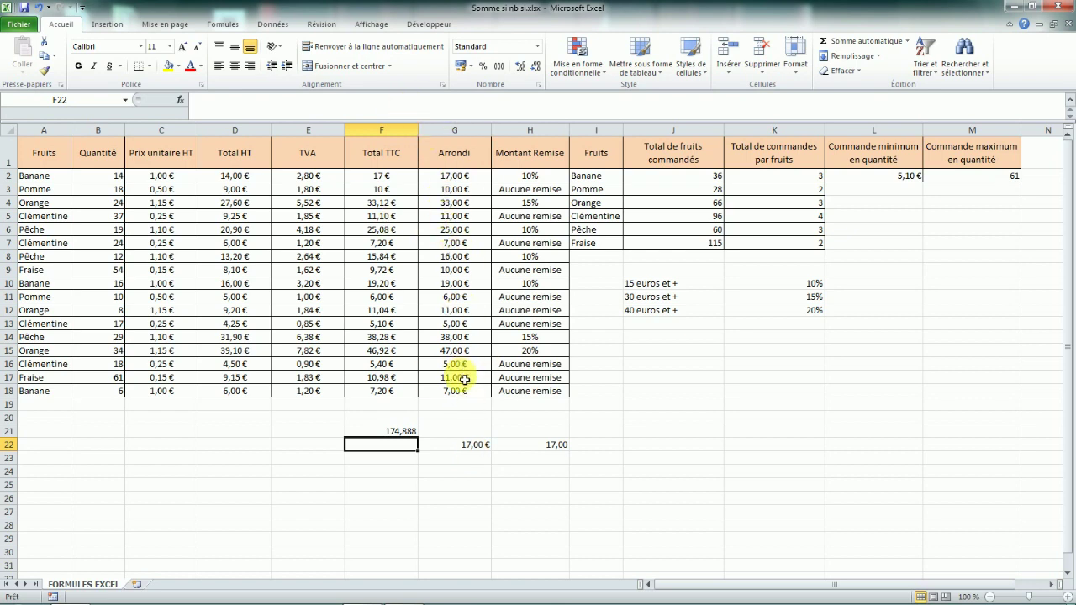
click(458, 182)
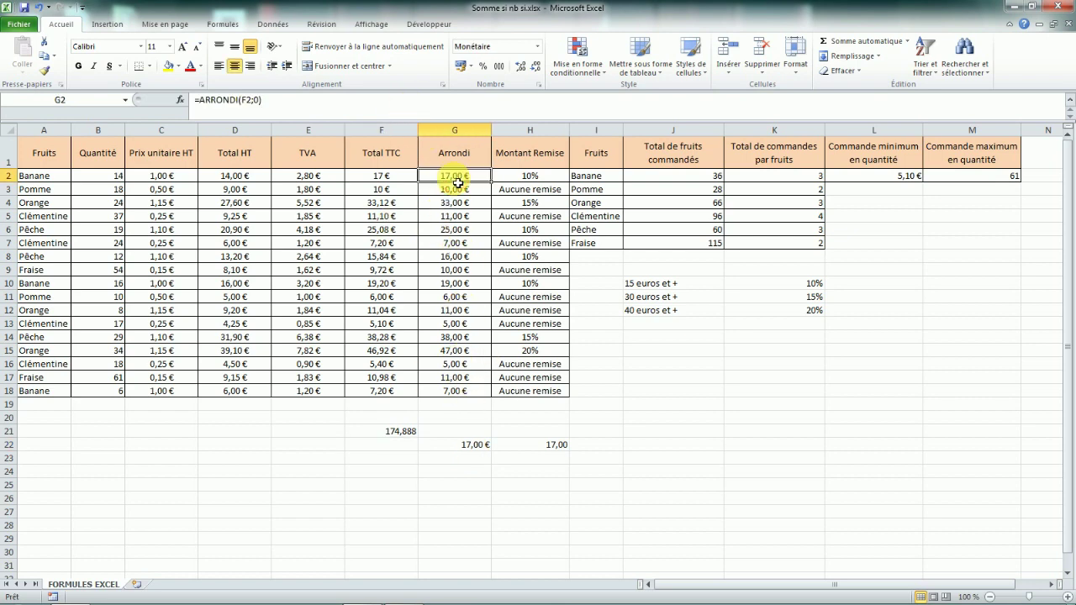